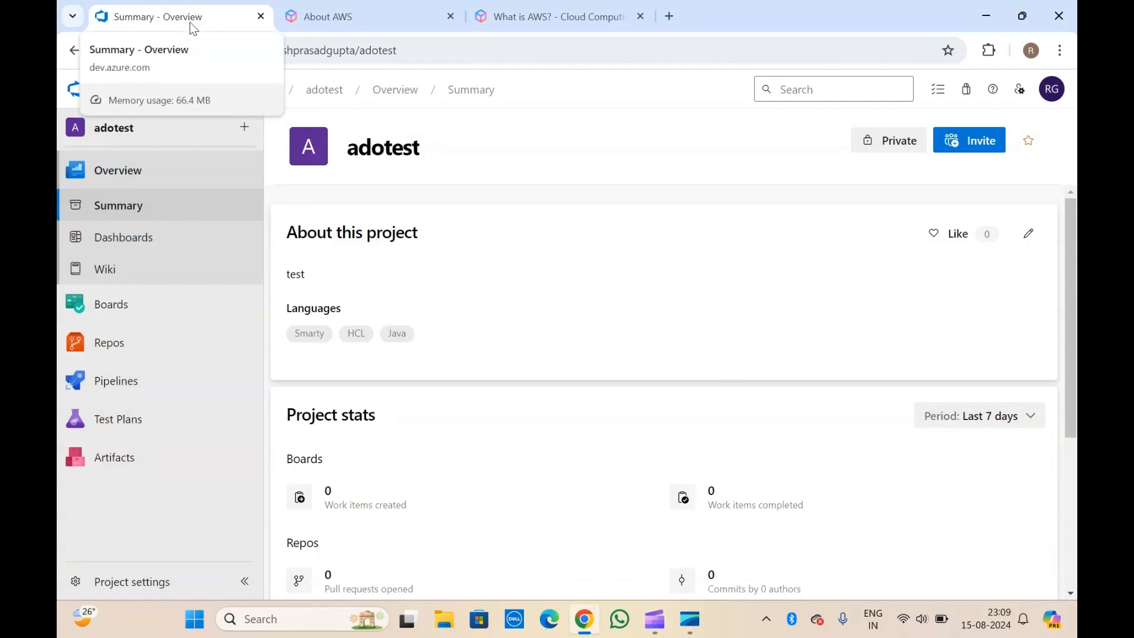
Switch to the About AWS page and scroll through its cloud computing introduction.
left_click(378, 34)
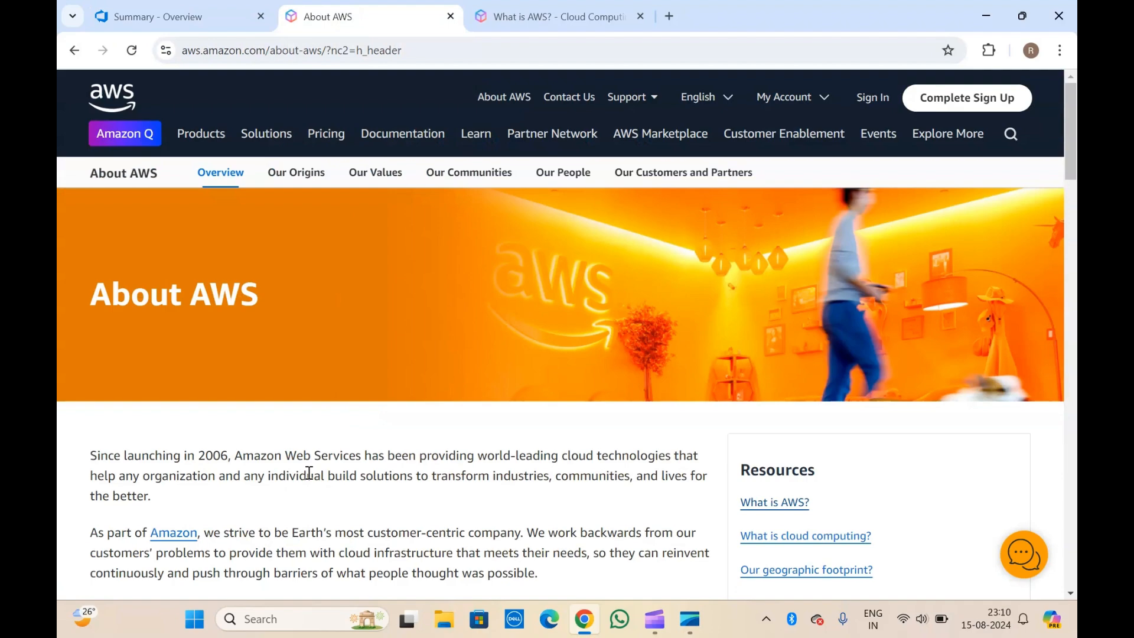
scroll(308, 473, "down", 1)
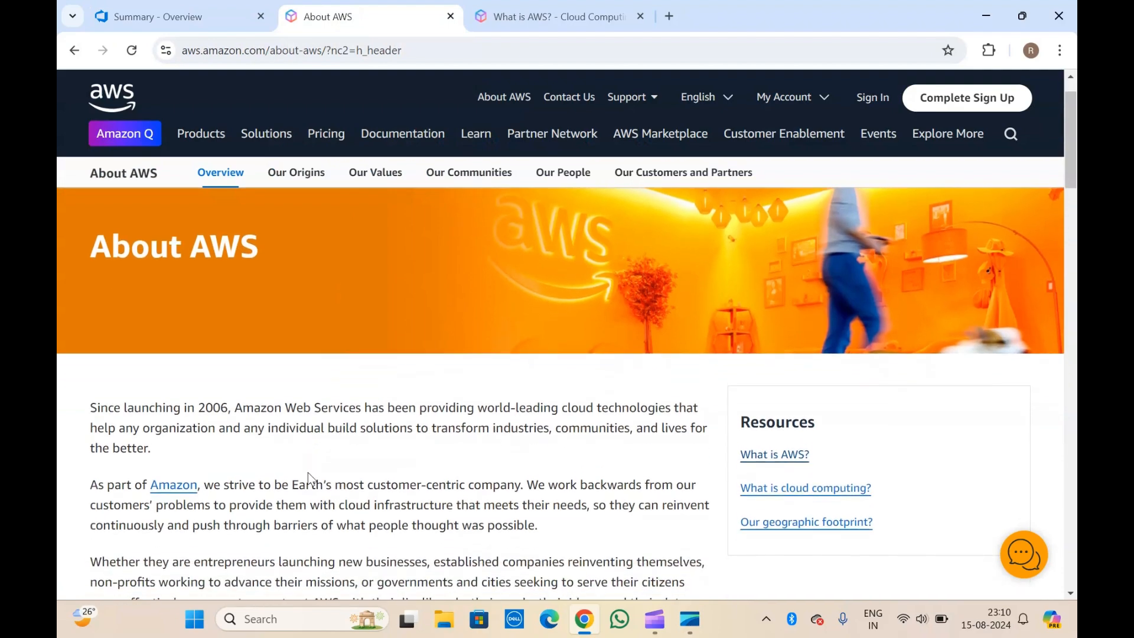
scroll(222, 443, "up", 1)
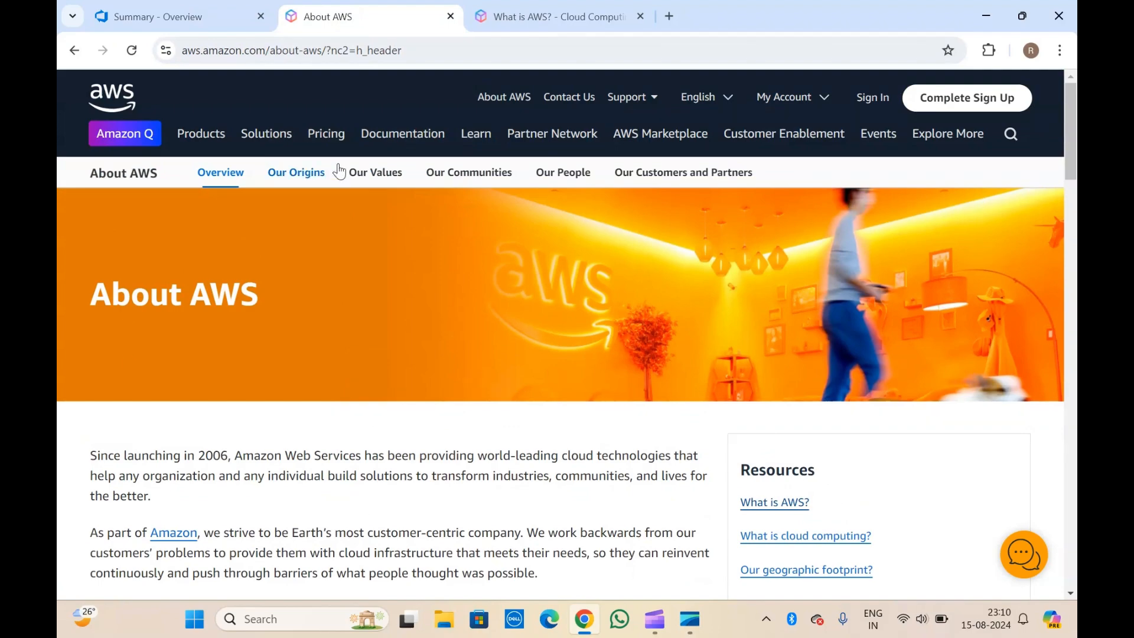
scroll(271, 461, "down", 2)
scroll(272, 461, "up", 2)
View the 'What is AWS?' page, then return to the adotest project Summary overview.
left_click(560, 7)
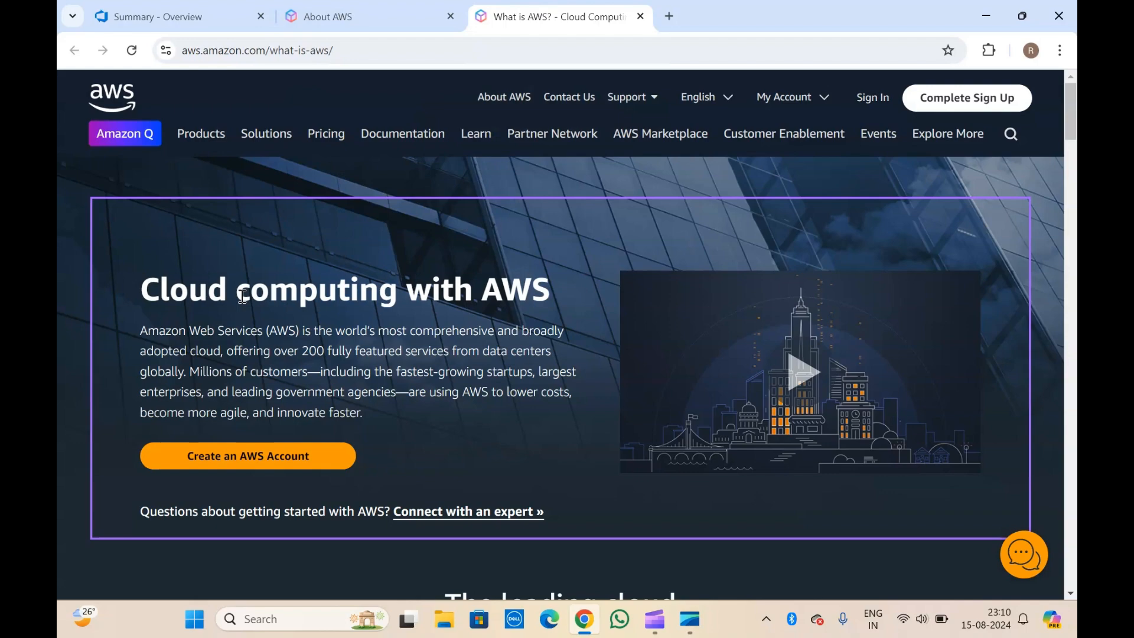
left_click(209, 6)
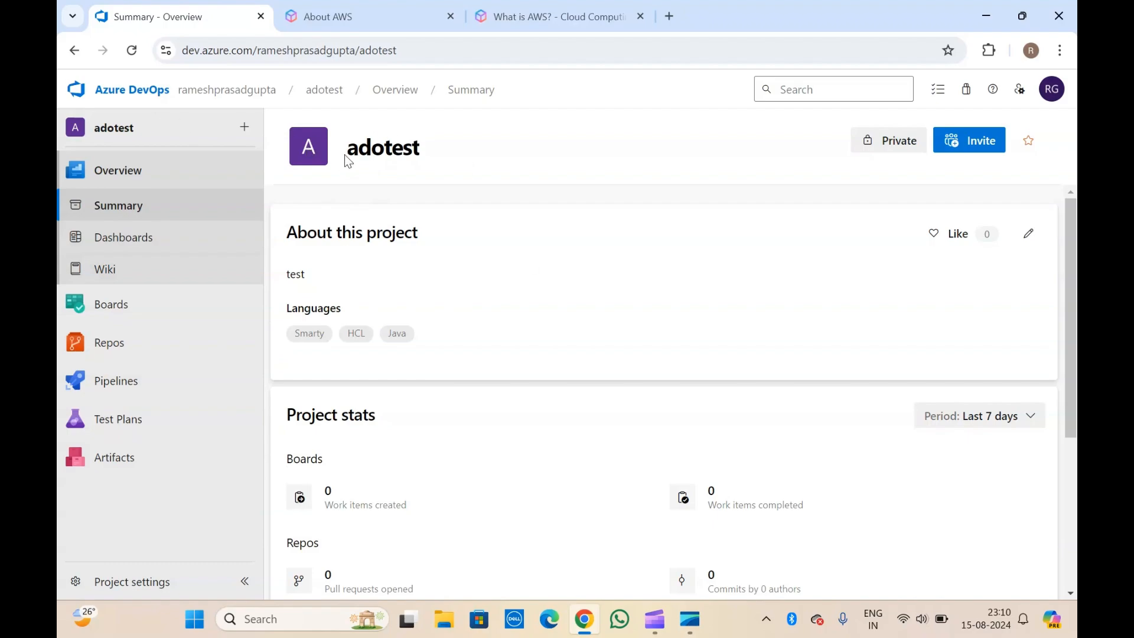
Go up to the organization's projects home and open Organization settings.
left_click(226, 91)
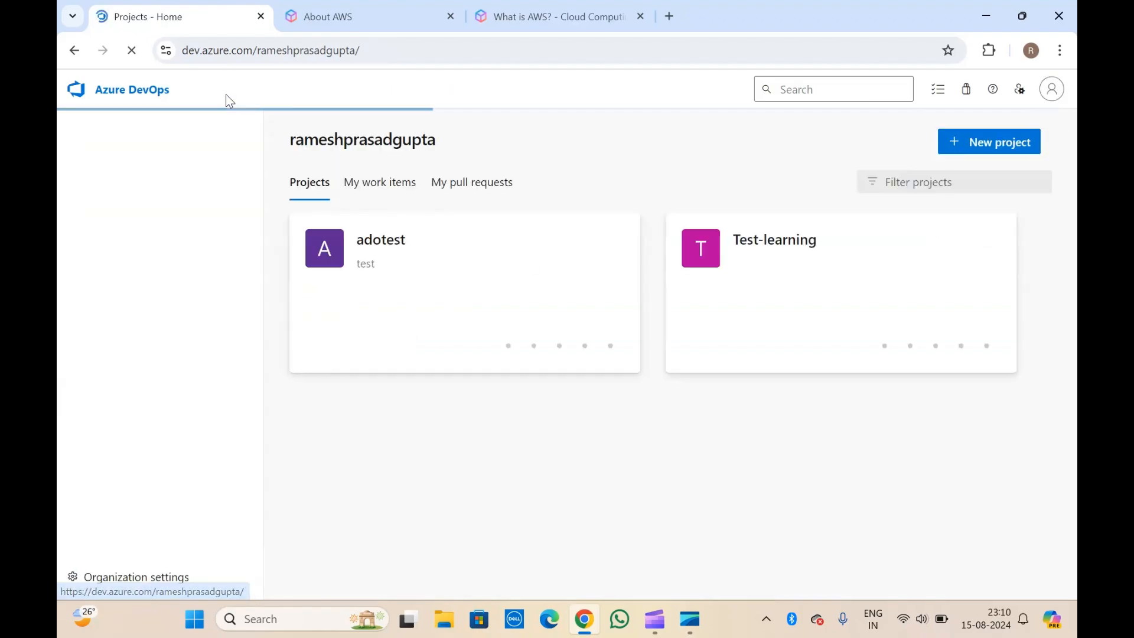
double_click(357, 146)
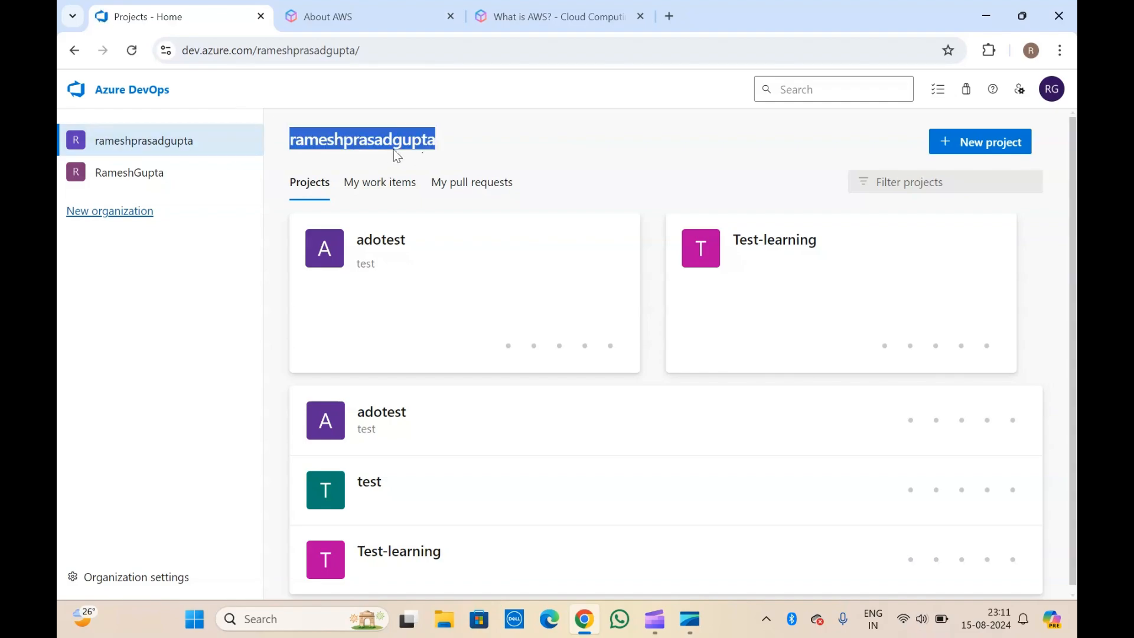
left_click(355, 145)
left_click(158, 573)
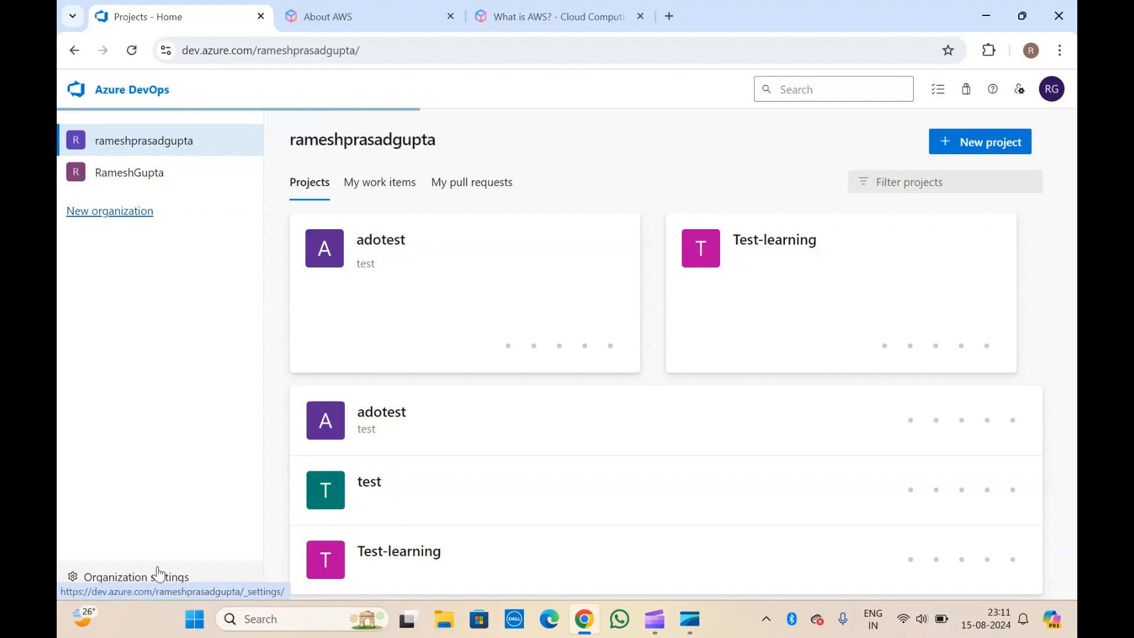
Close both AWS pages and browse the marketplace from the installed Extensions list.
left_click(452, 16)
left_click(451, 17)
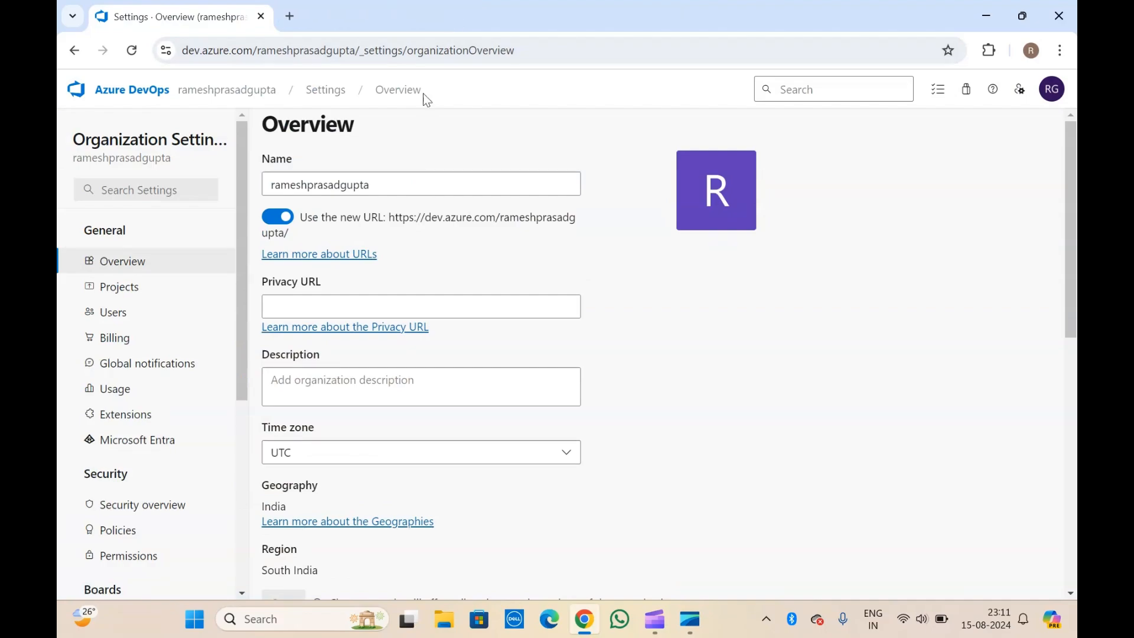
left_click(149, 414)
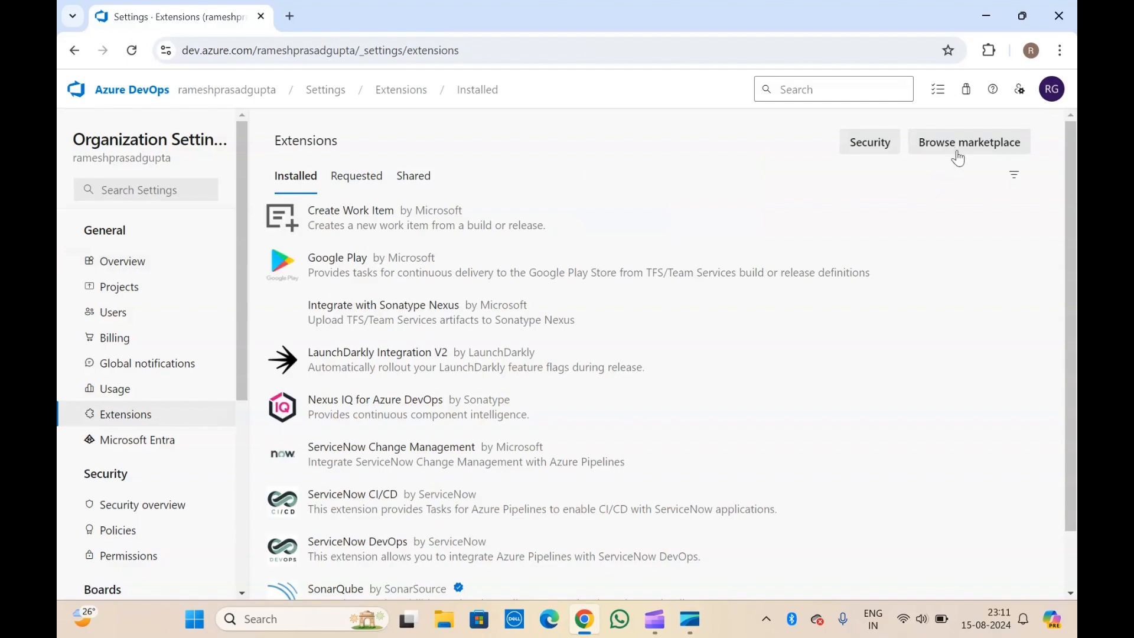
left_click(957, 145)
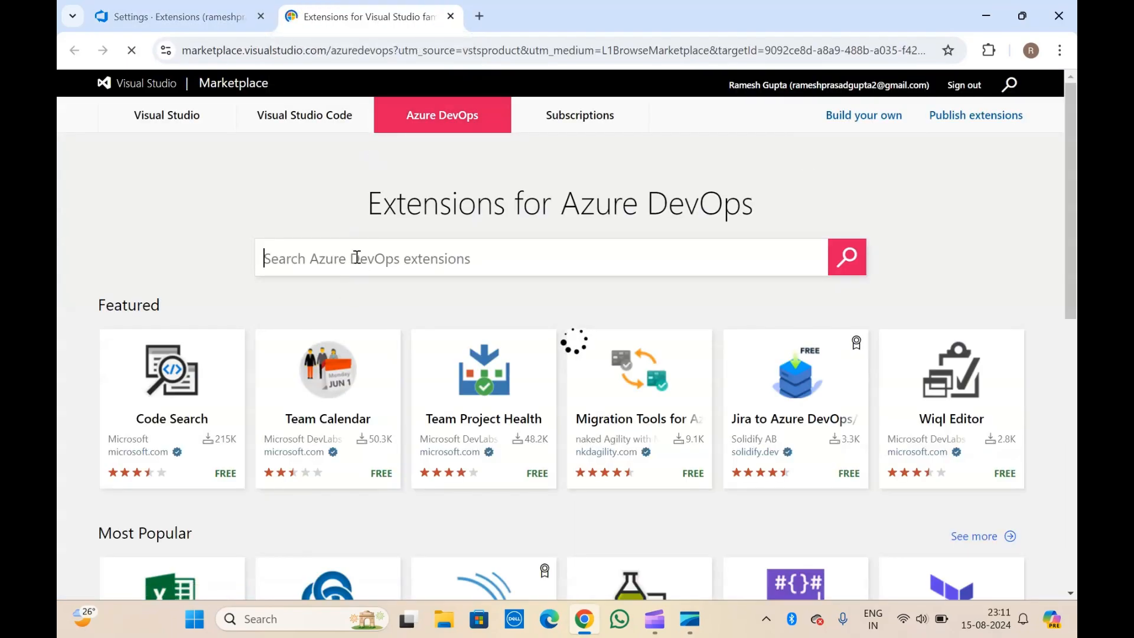
Search the marketplace for 'aws' (17 results) and open the AWS Toolkit for Azure DevOps listing.
left_click(357, 258)
type("aws")
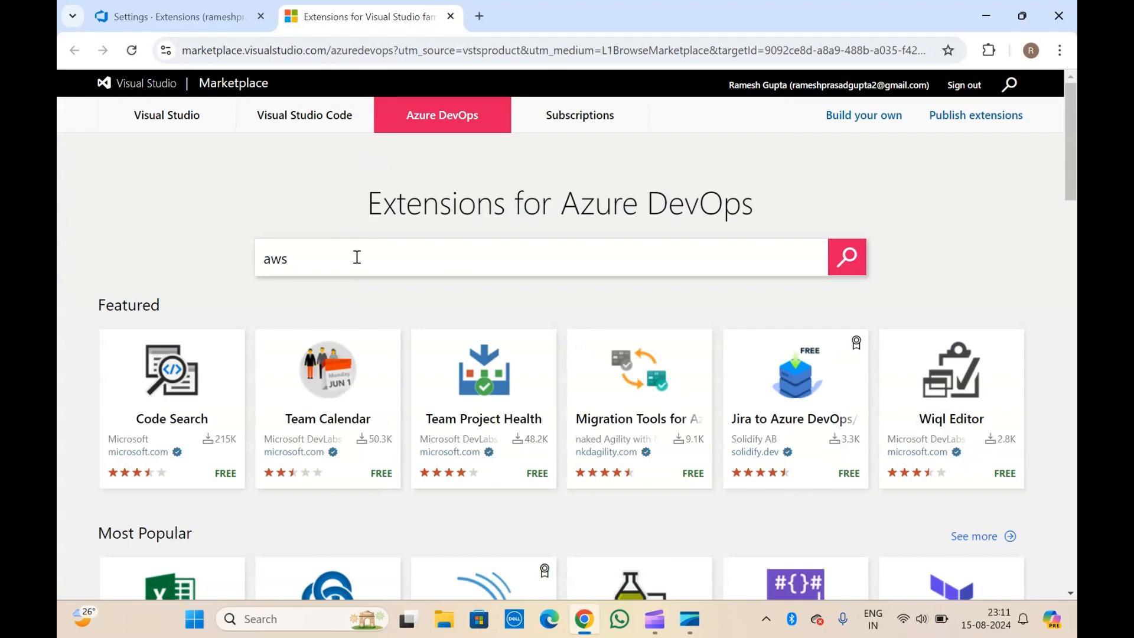
key("Return")
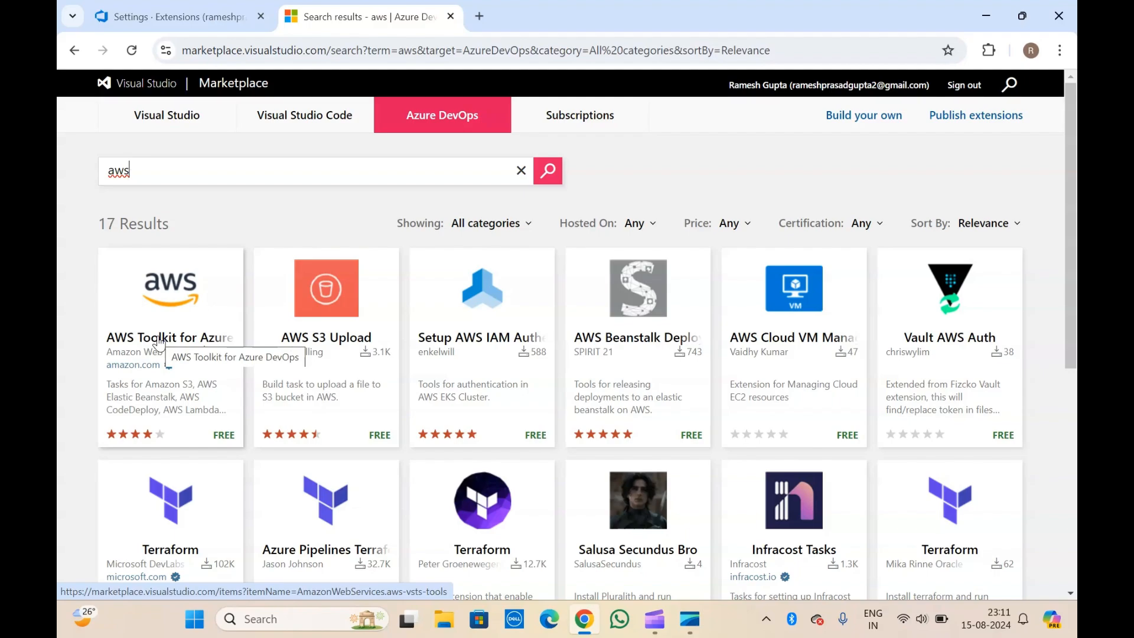
scroll(159, 343, "down", 7)
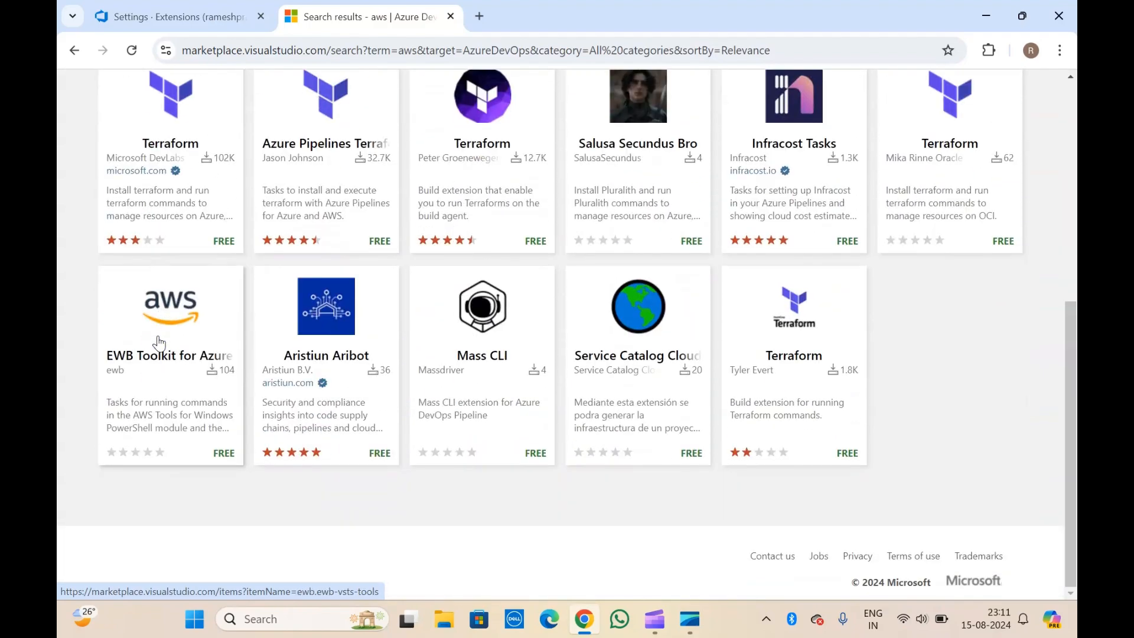
scroll(254, 369, "up", 7)
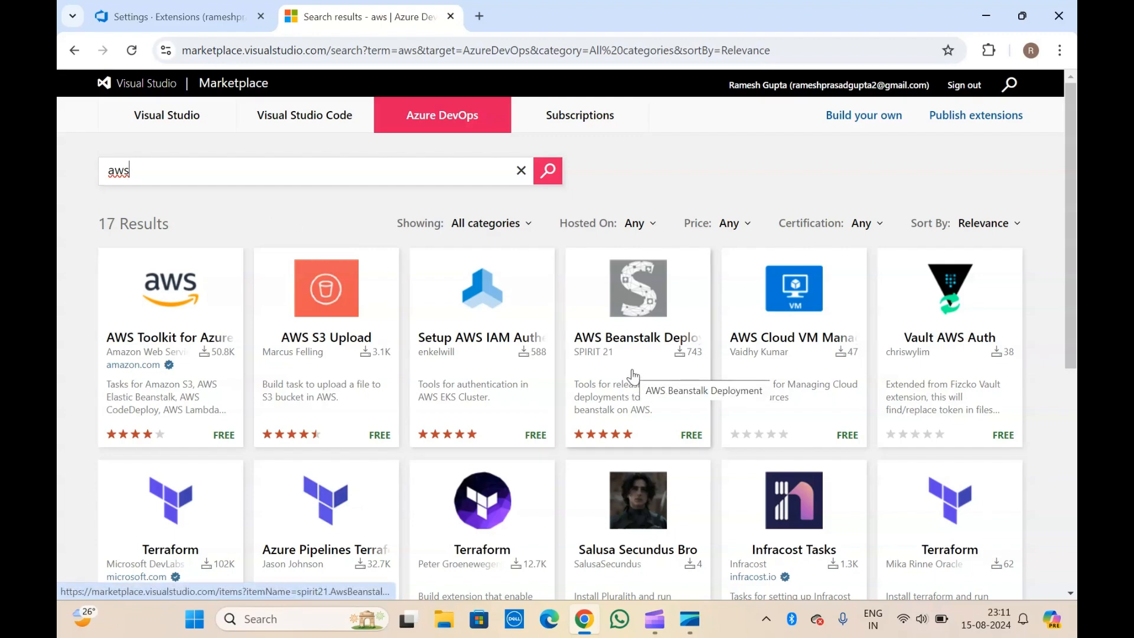
left_click(180, 299)
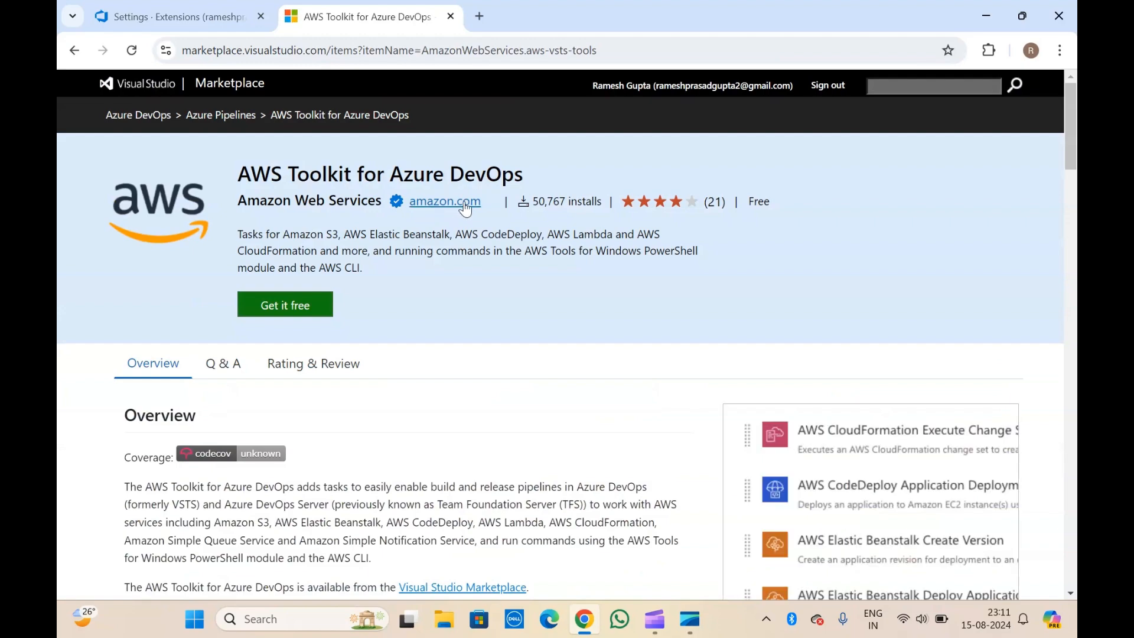
Read the toolkit's overview and Highlighted Features, noting its amazon.com publisher domain.
left_click_drag(502, 202, 407, 204)
left_click(438, 321)
scroll(224, 404, "down", 3)
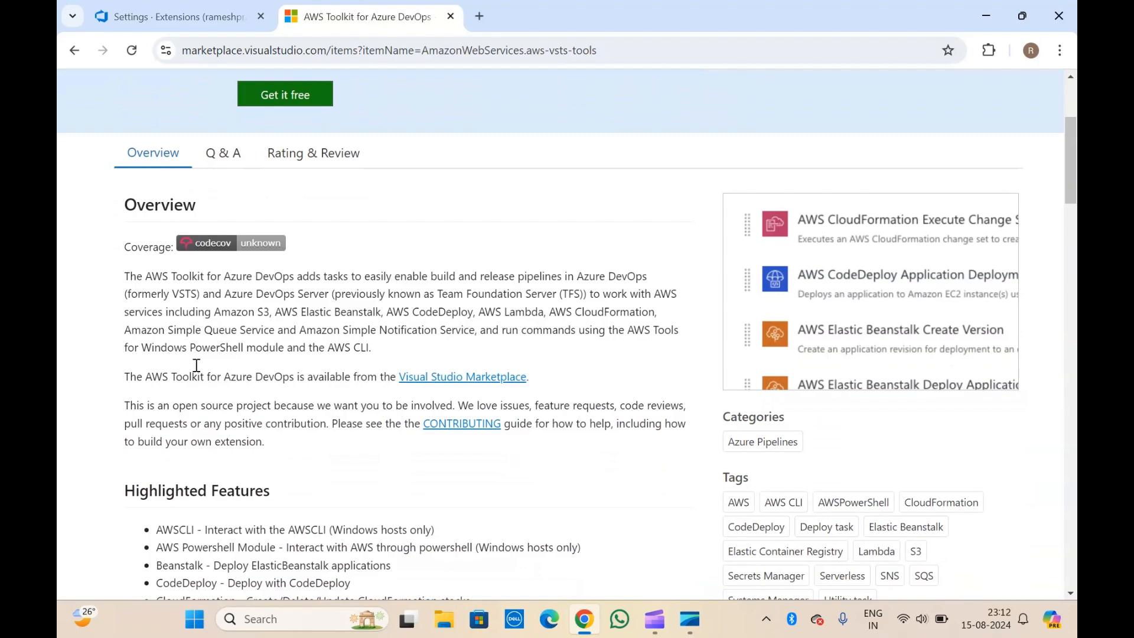
scroll(181, 437, "down", 1)
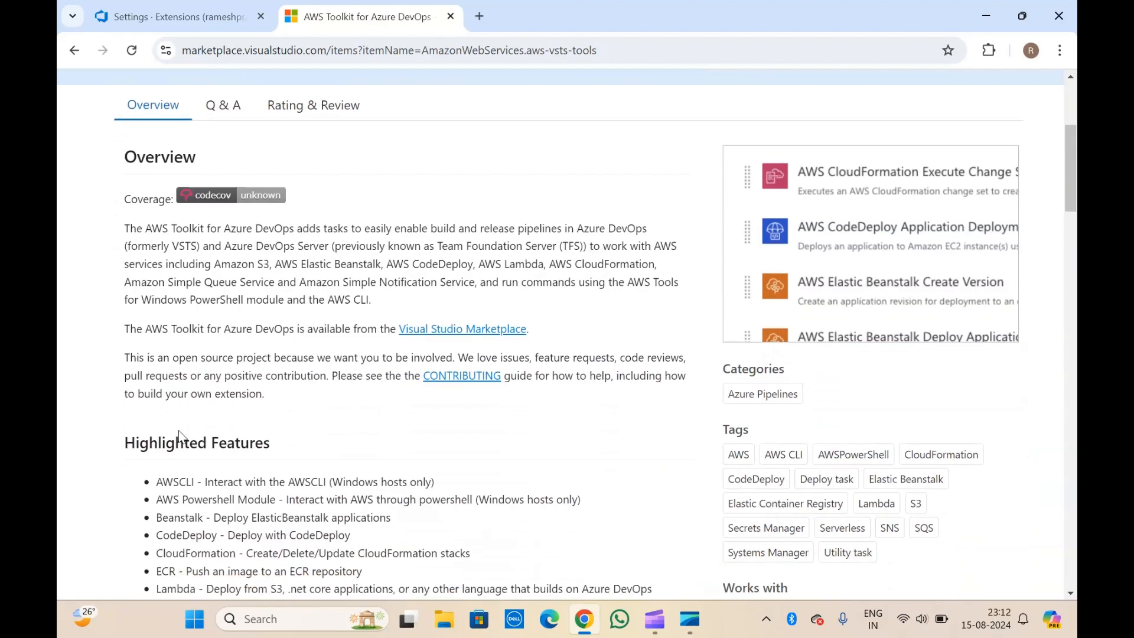
scroll(180, 437, "down", 3)
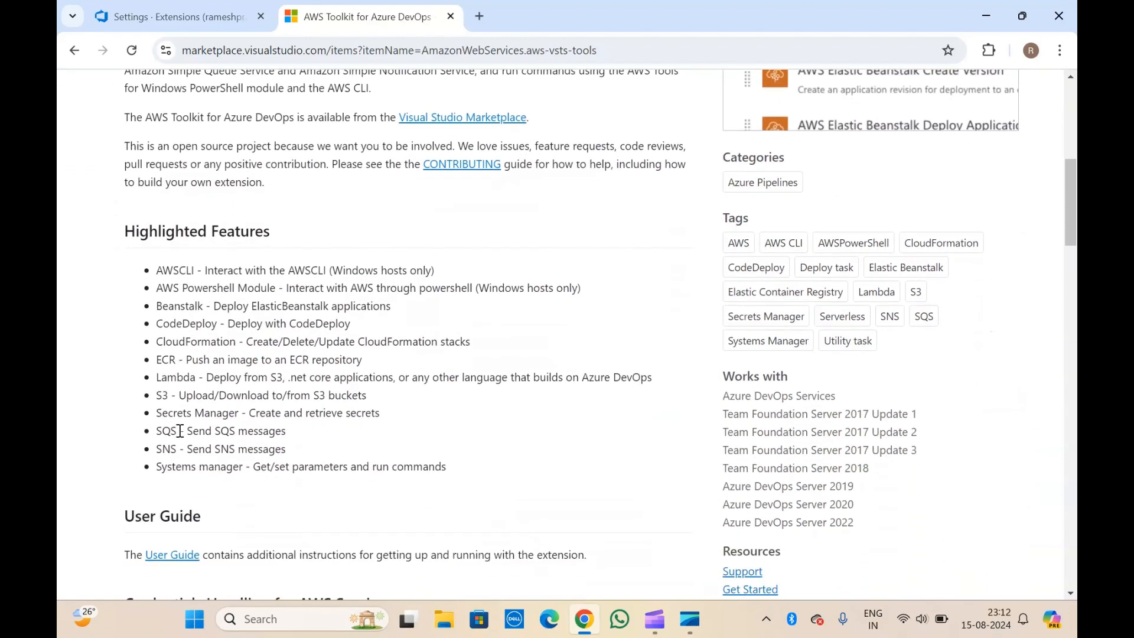
scroll(180, 431, "down", 1)
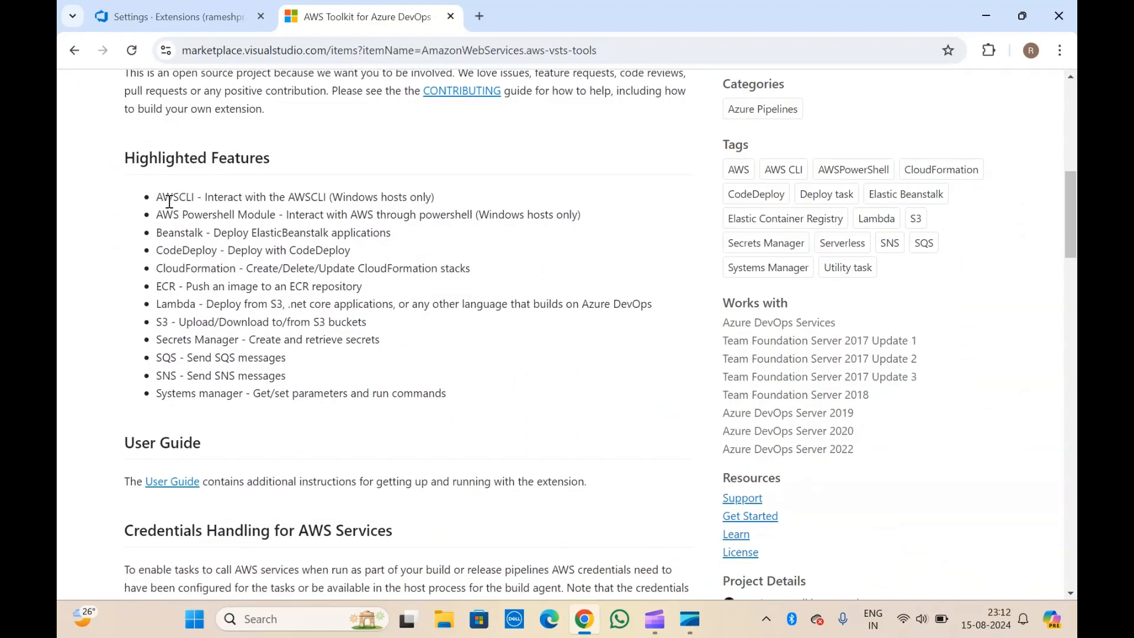
left_click_drag(155, 196, 122, 177)
left_click(455, 397)
left_click(201, 242)
Return to the top of the listing and choose 'Get it free'.
scroll(201, 242, "up", 5)
scroll(201, 242, "down", 8)
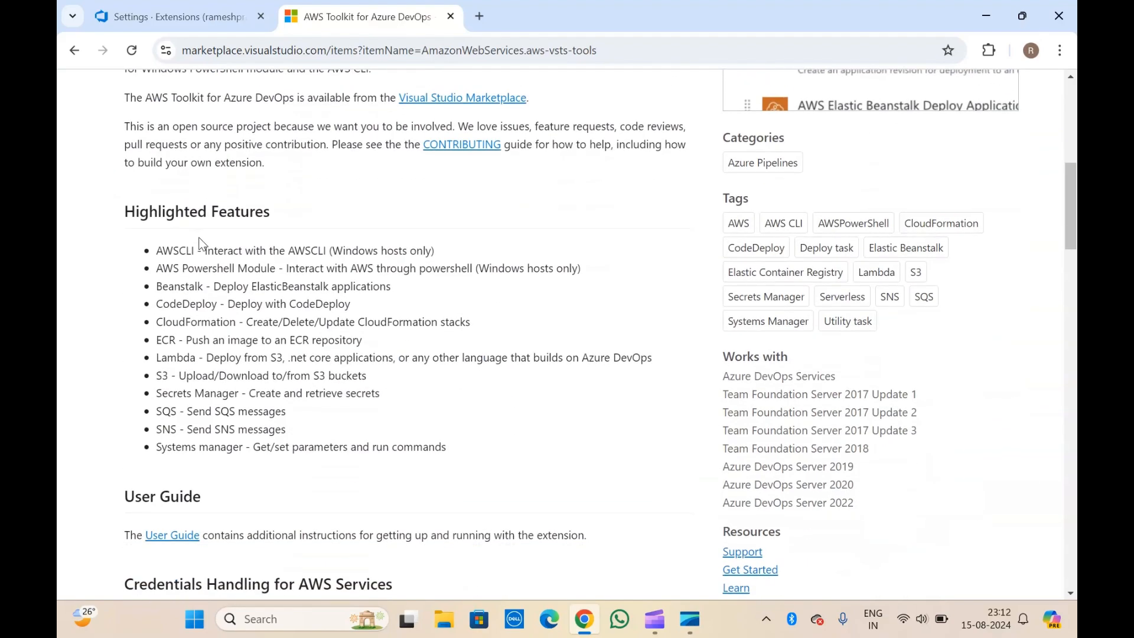
scroll(201, 242, "down", 13)
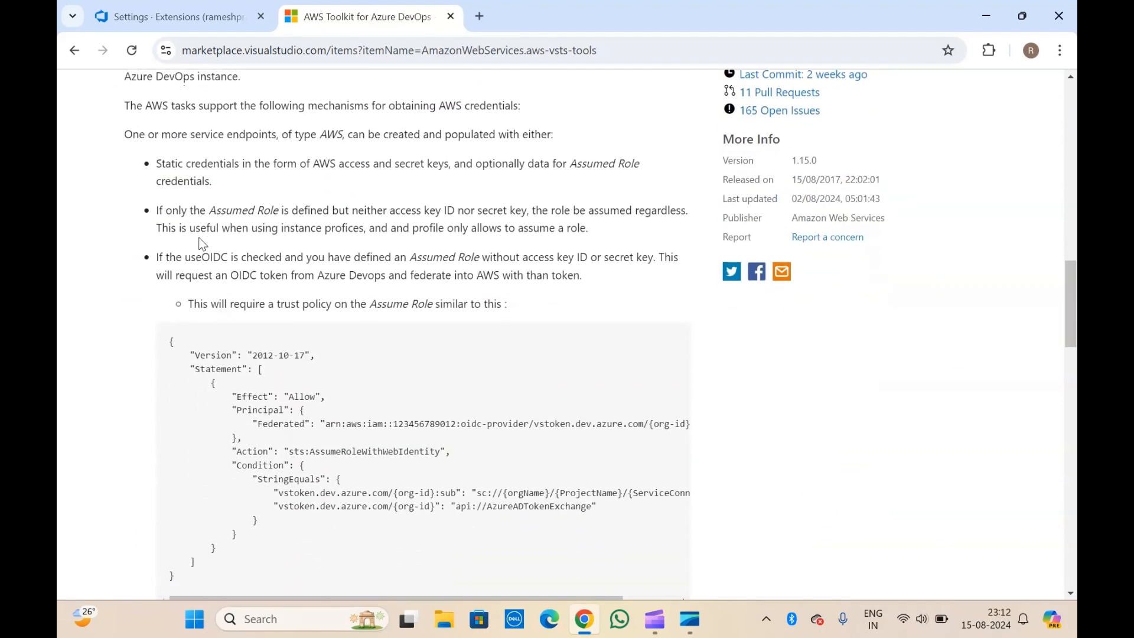
key("Home")
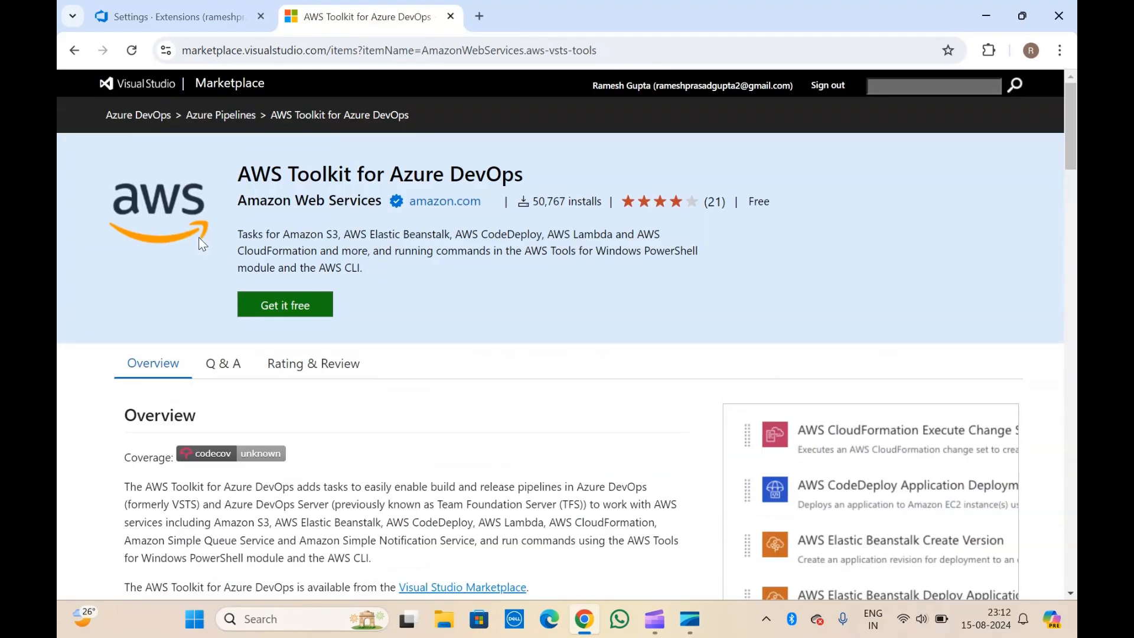
left_click(275, 307)
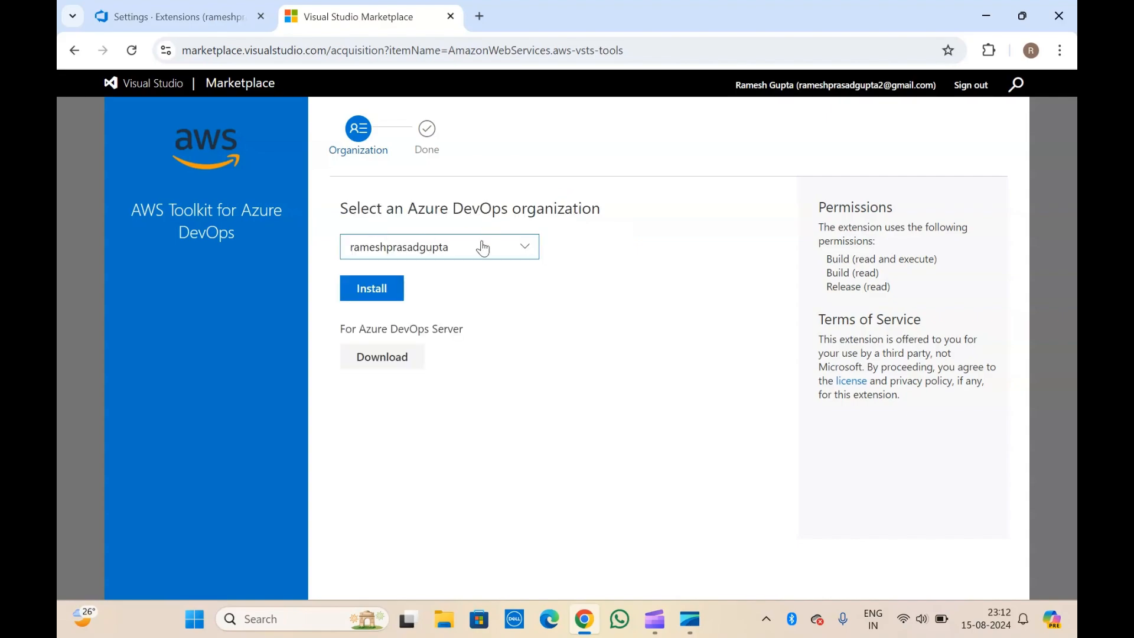
Install AWS Toolkit for Azure DevOps into the chosen organization and proceed to it.
left_click(444, 248)
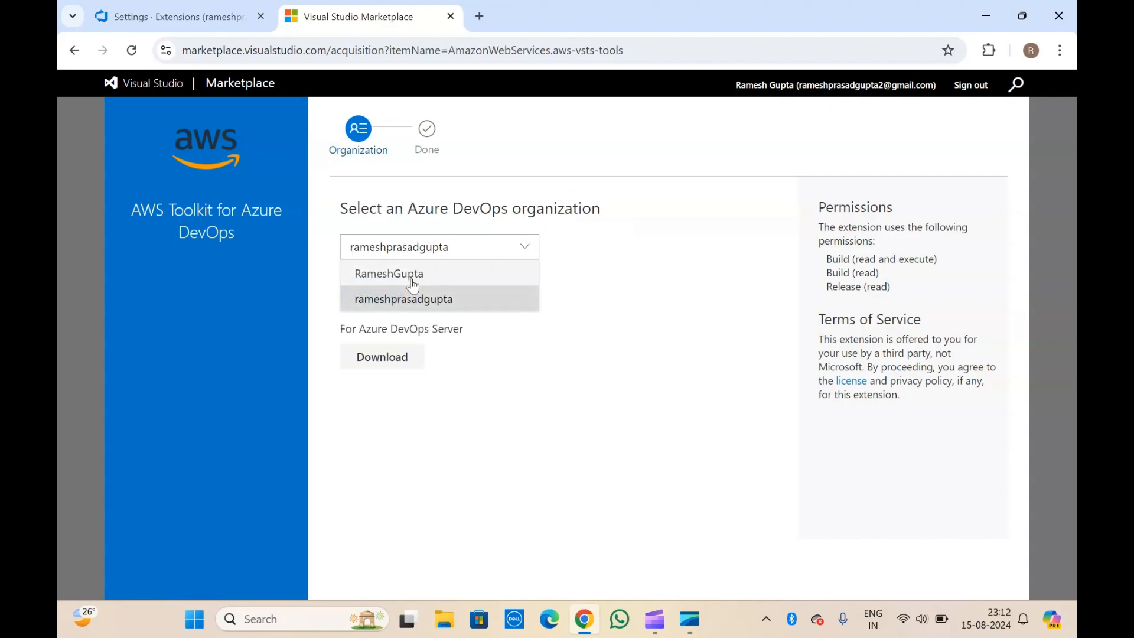
left_click(436, 302)
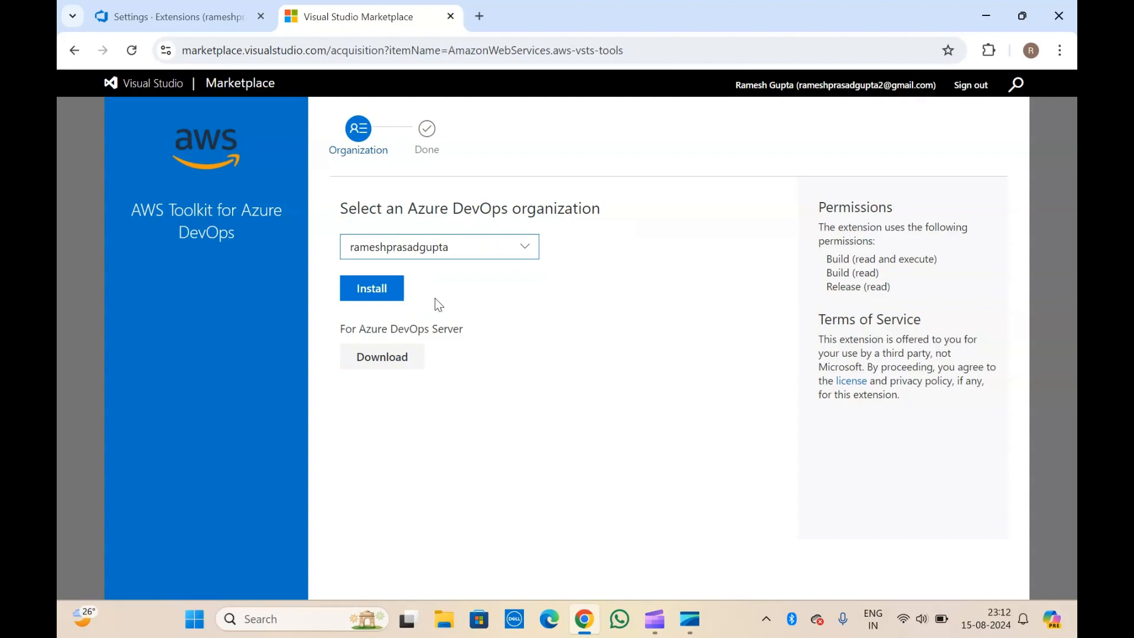
left_click(377, 288)
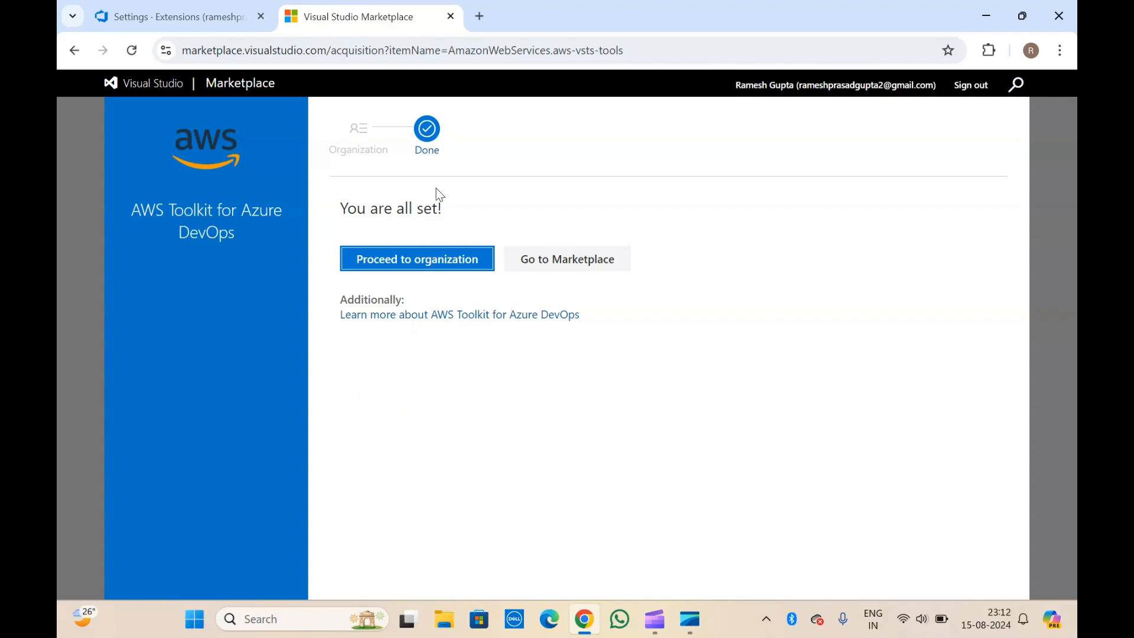
left_click(407, 247)
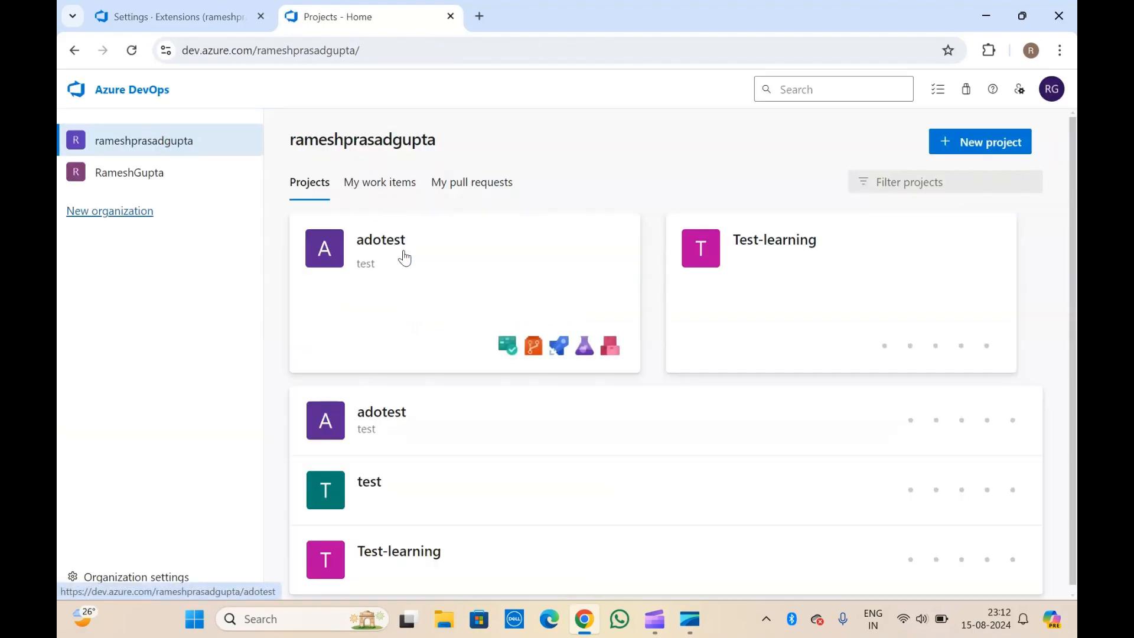
Reload installed extensions to confirm AWS Toolkit 1.15.0, then open the adotest project.
left_click(222, 12)
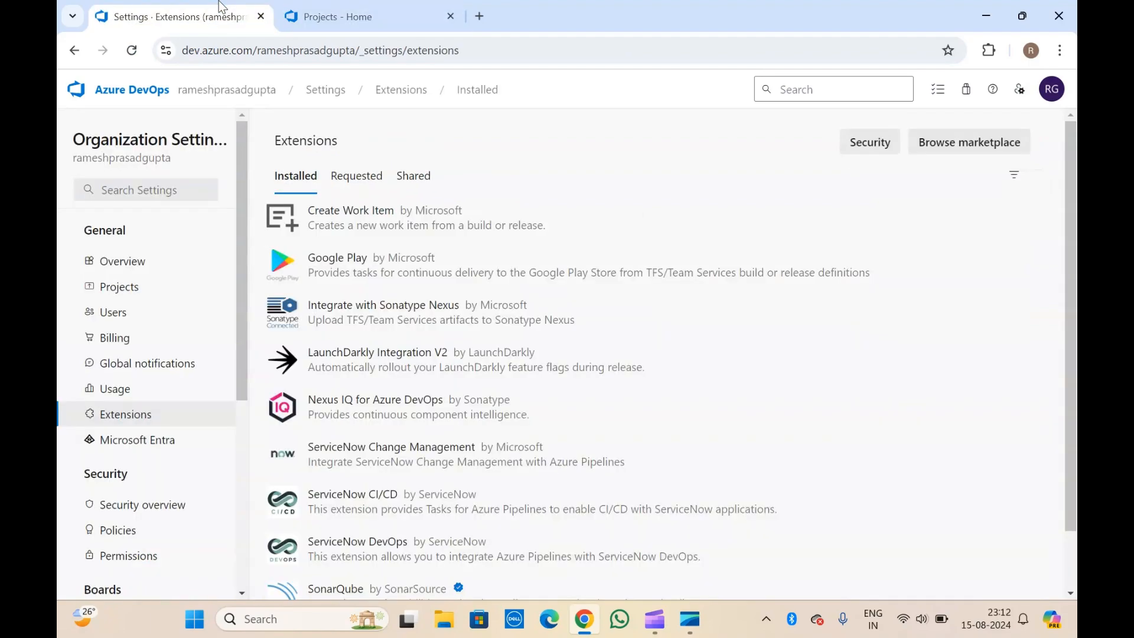
left_click(132, 51)
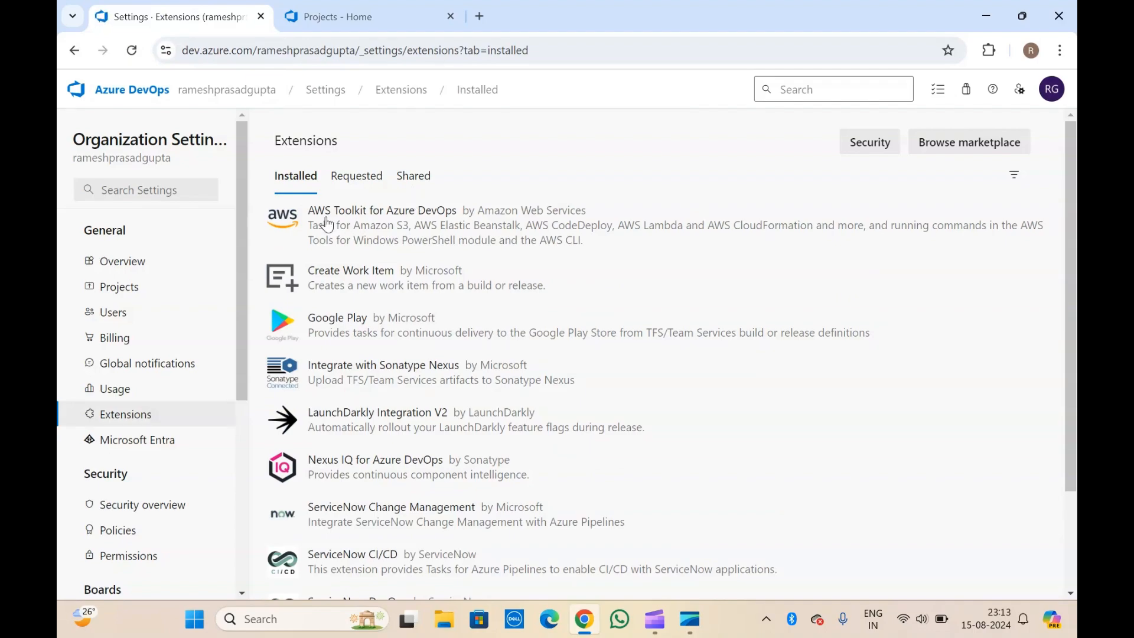
left_click(358, 226)
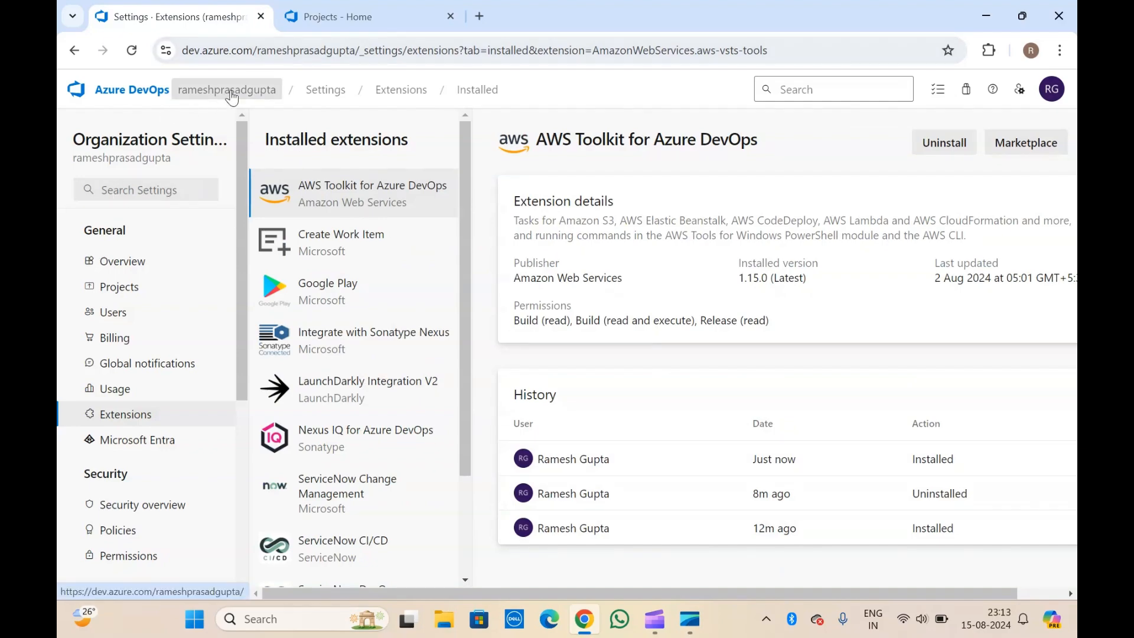
left_click(331, 7)
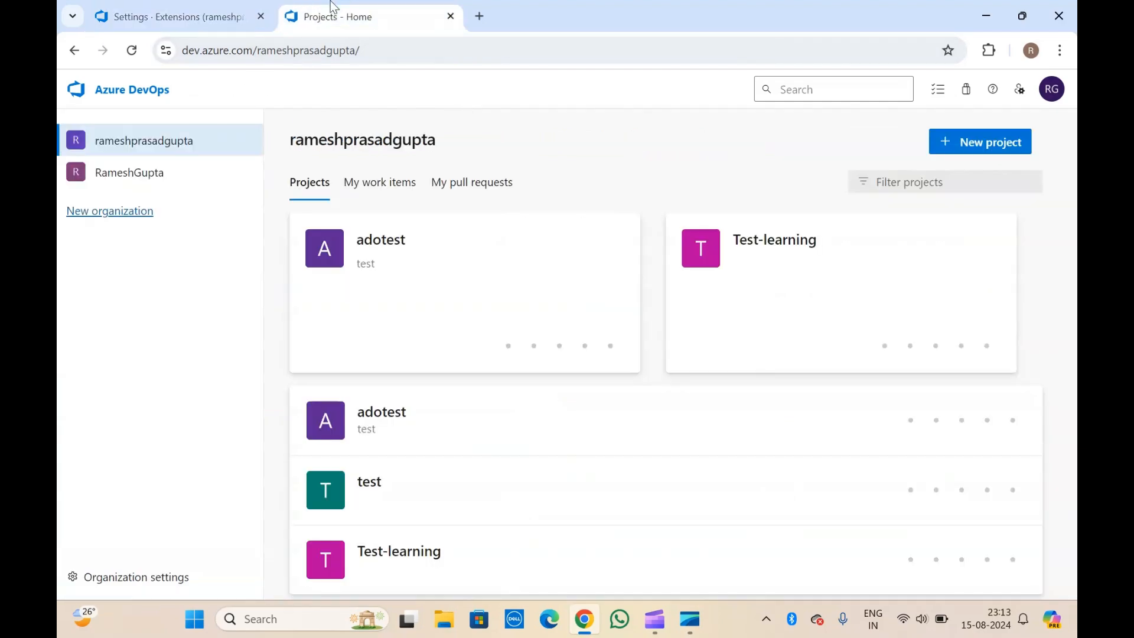
left_click(378, 252)
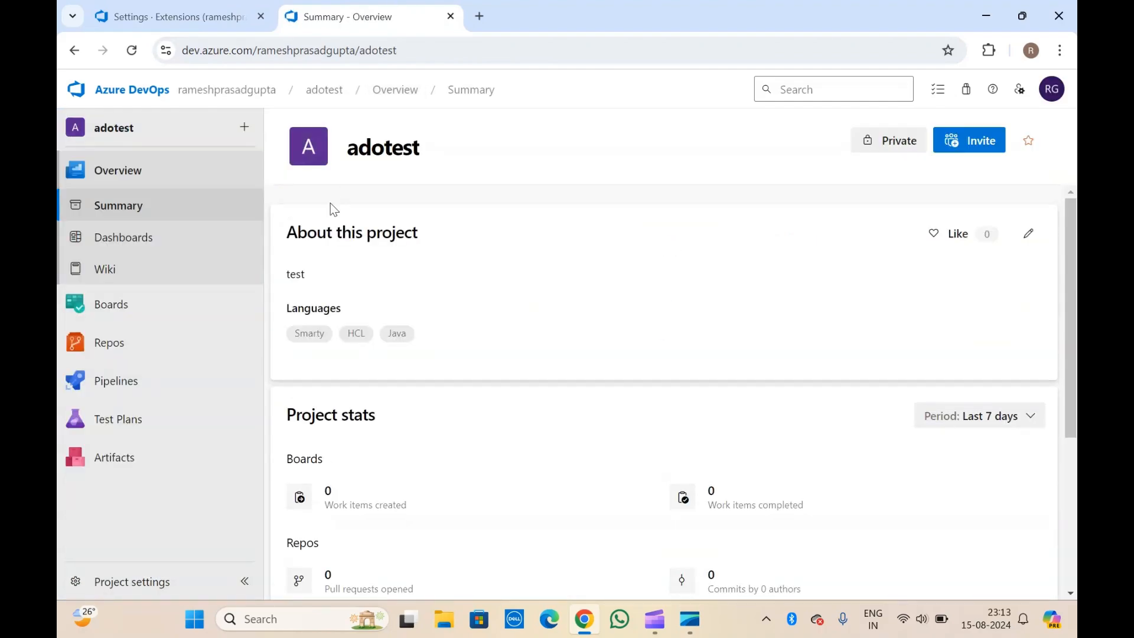
Create a new pipeline from the adotest Azure Repos Git repository using the Starter pipeline template.
left_click(140, 391)
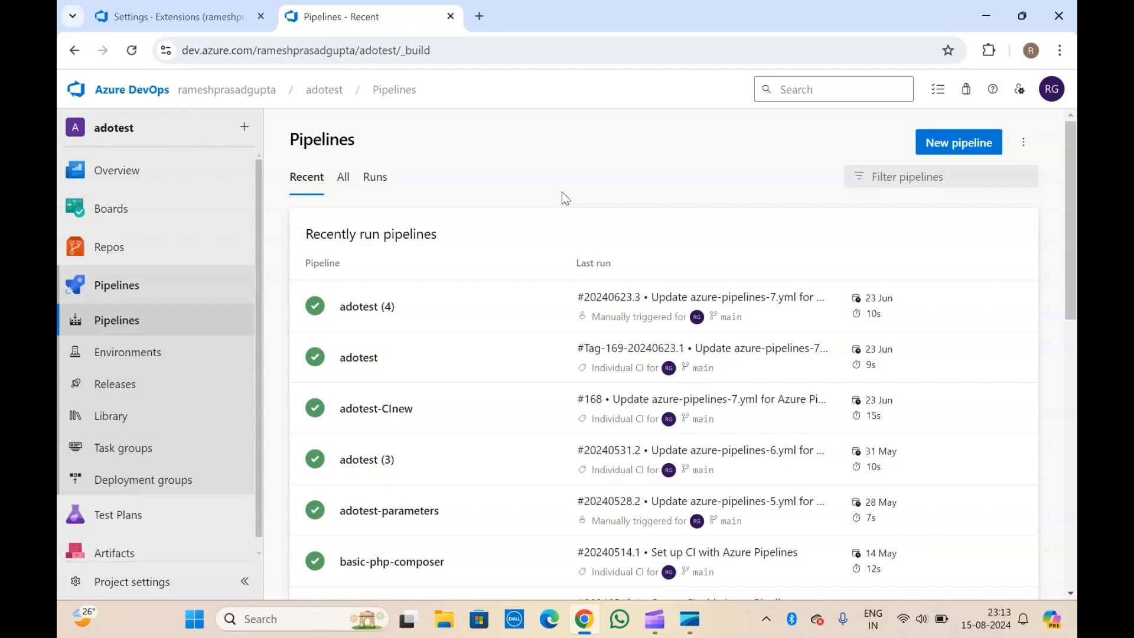
left_click(960, 142)
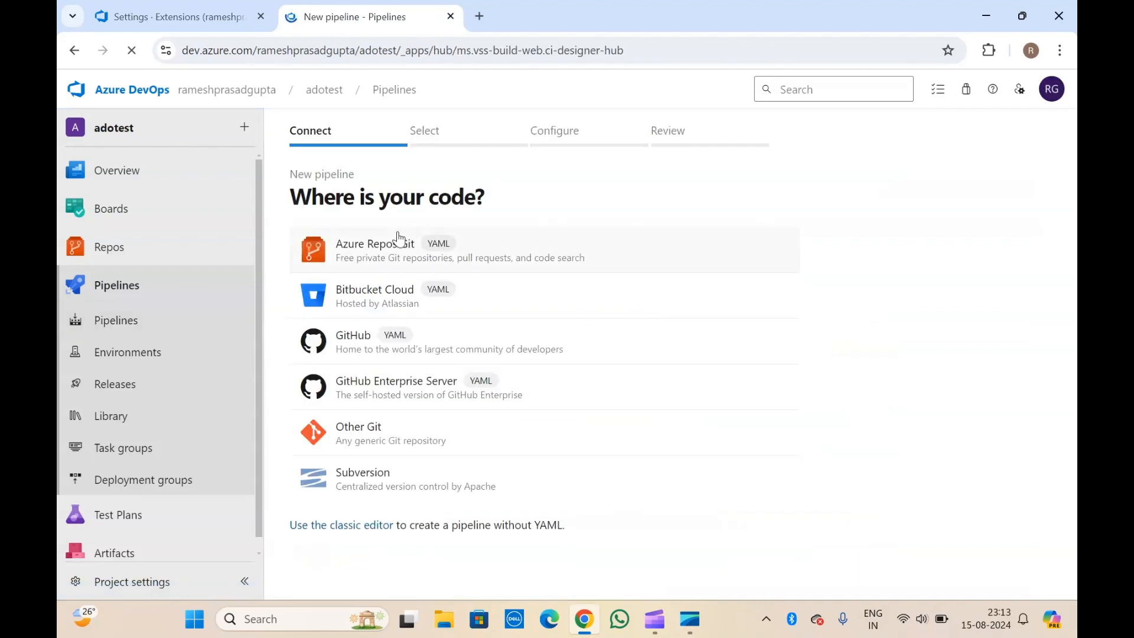
left_click(377, 242)
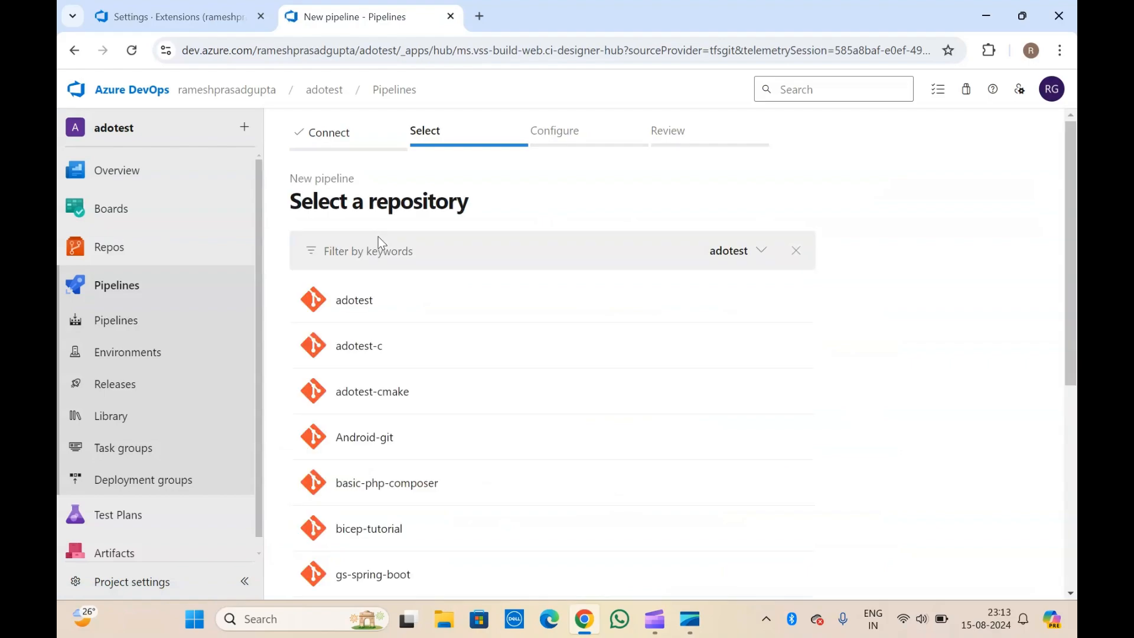
left_click(364, 309)
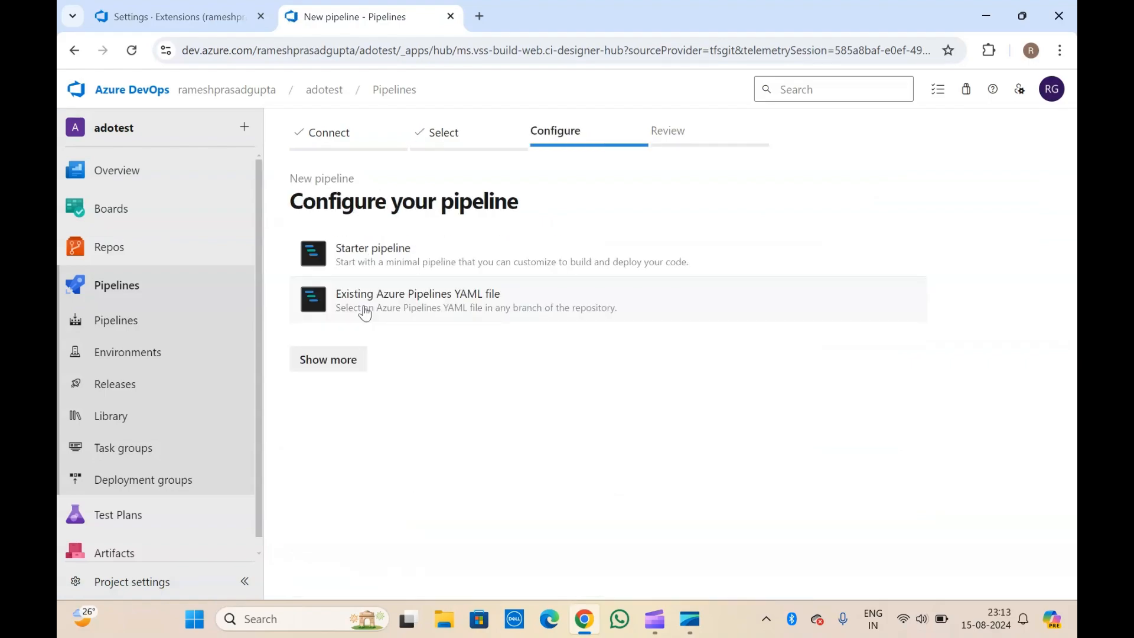
left_click(387, 242)
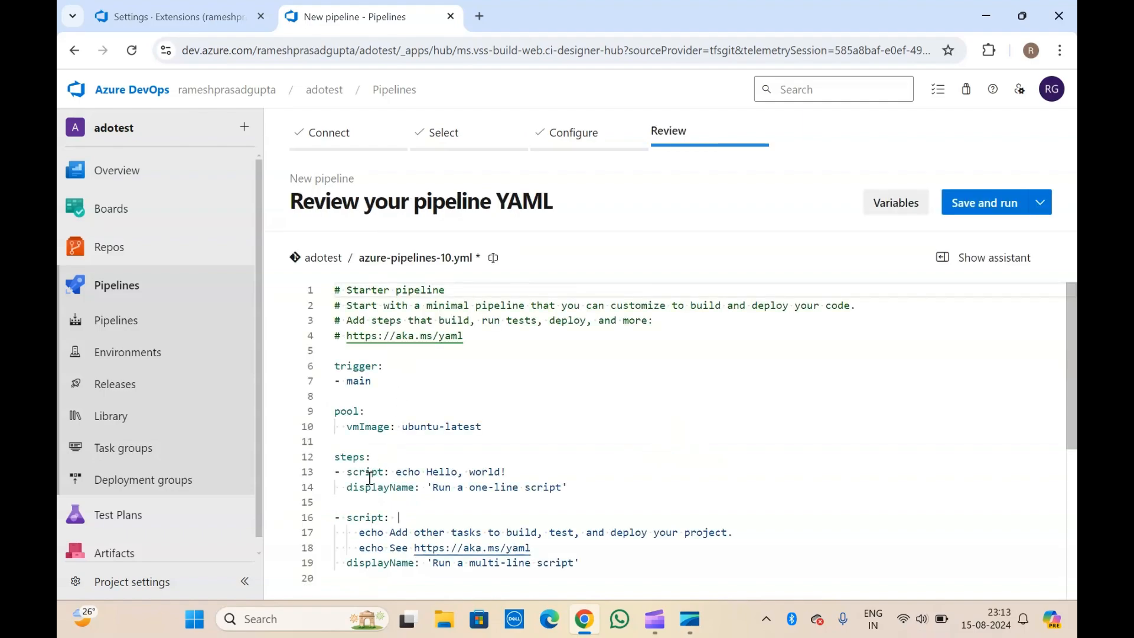
At line 15 of the YAML, search the task assistant for 'aws' and browse the AWS tasks.
left_click(349, 501)
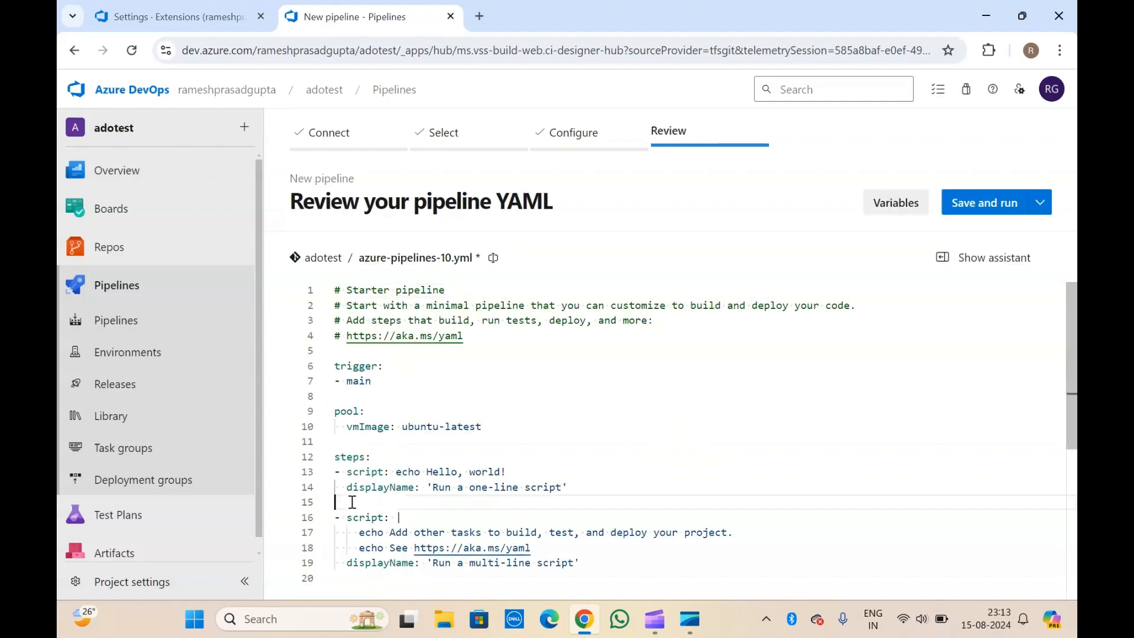
left_click(960, 262)
left_click(897, 285)
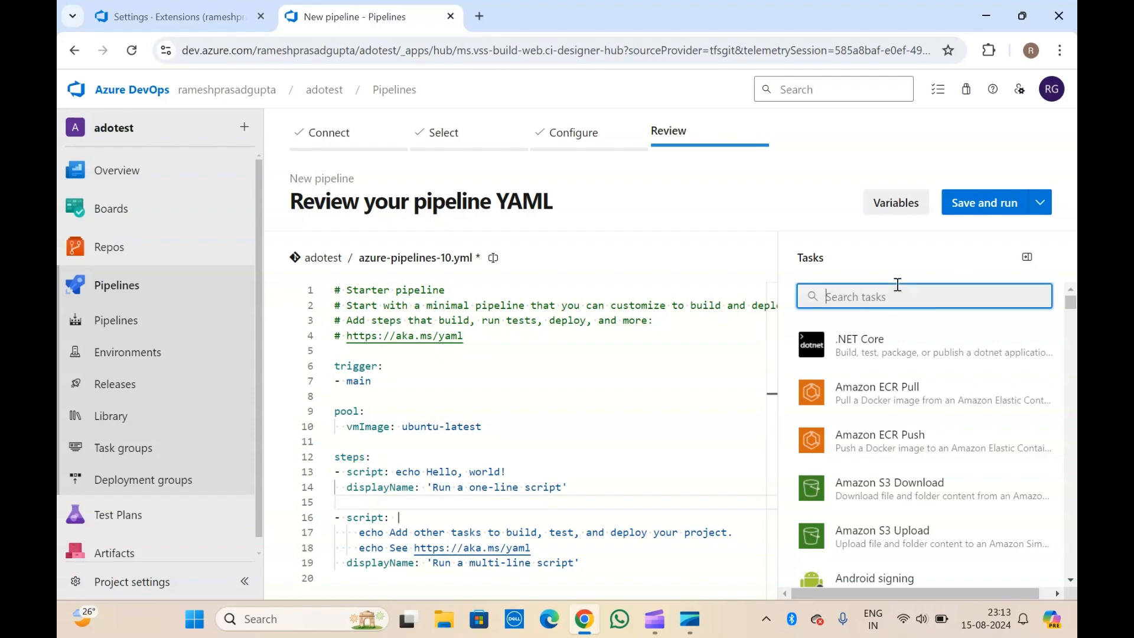
type("aws")
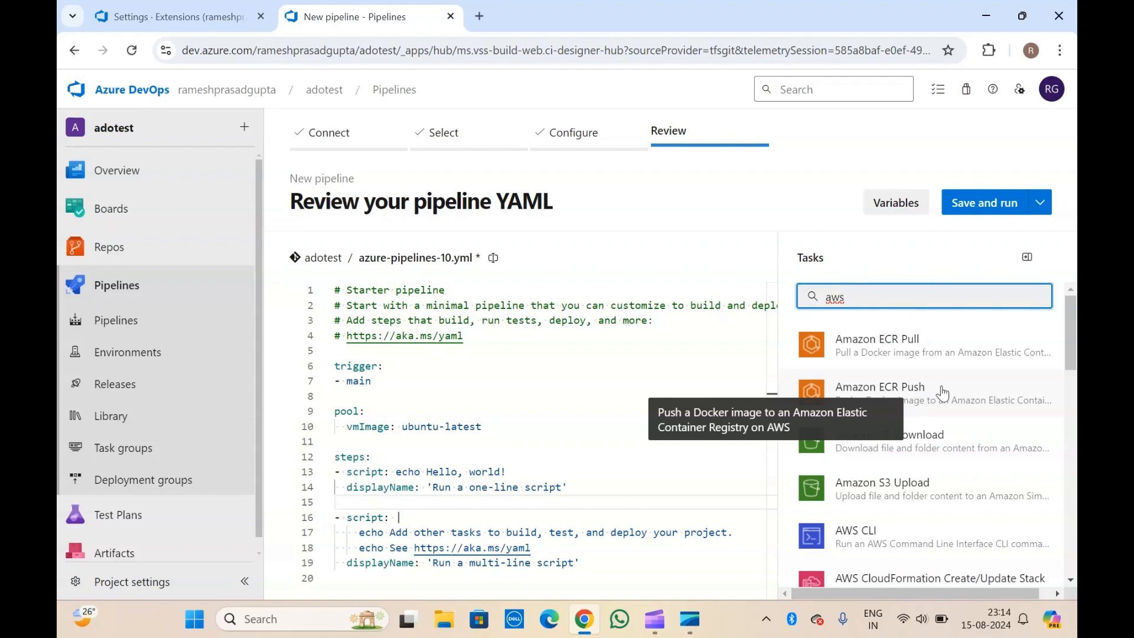
scroll(943, 393, "down", 1)
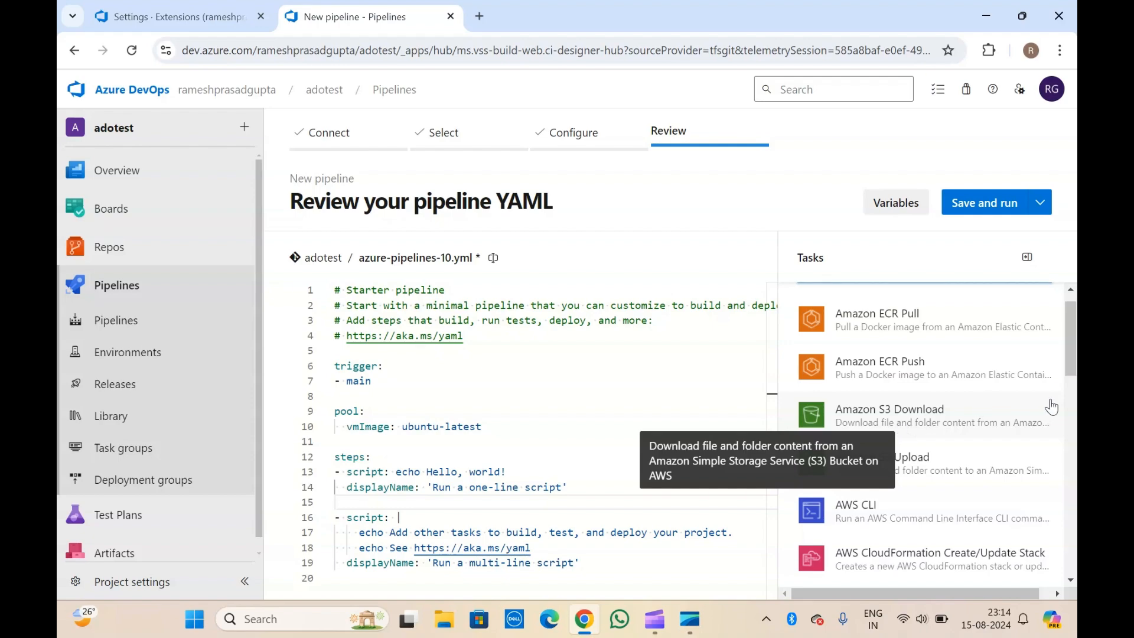
scroll(927, 457, "down", 2)
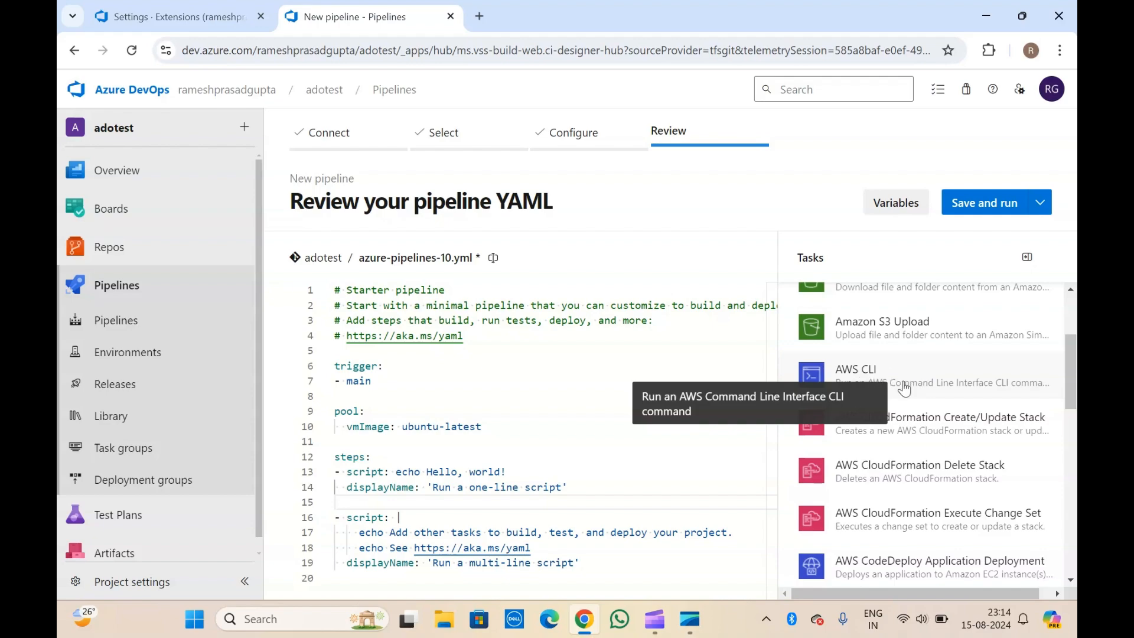
scroll(910, 380, "down", 2)
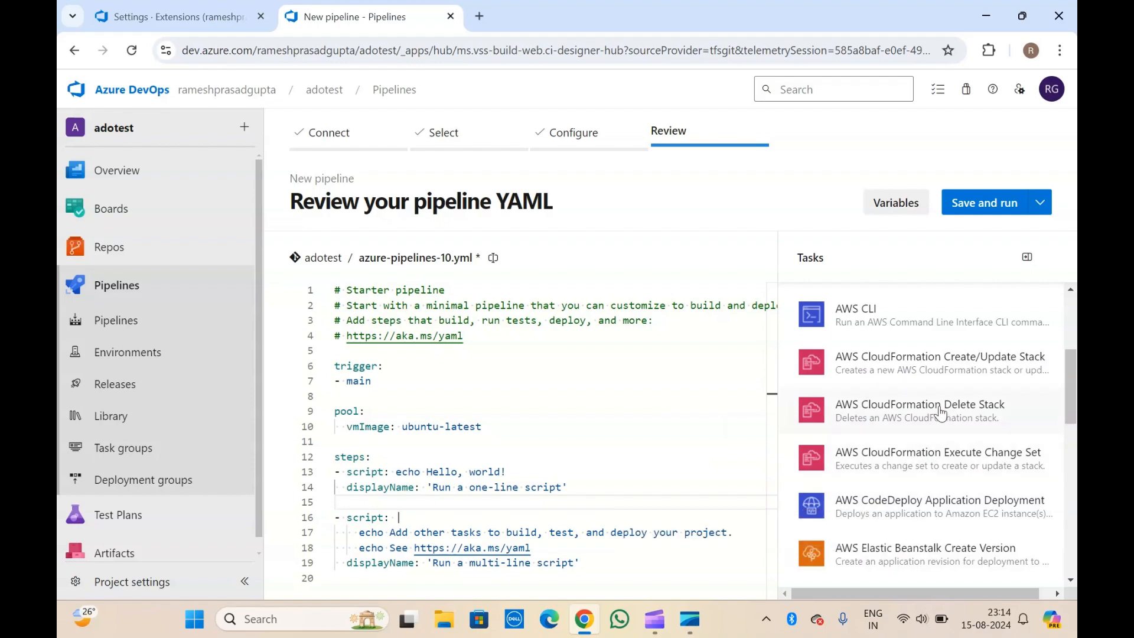
scroll(941, 412, "down", 2)
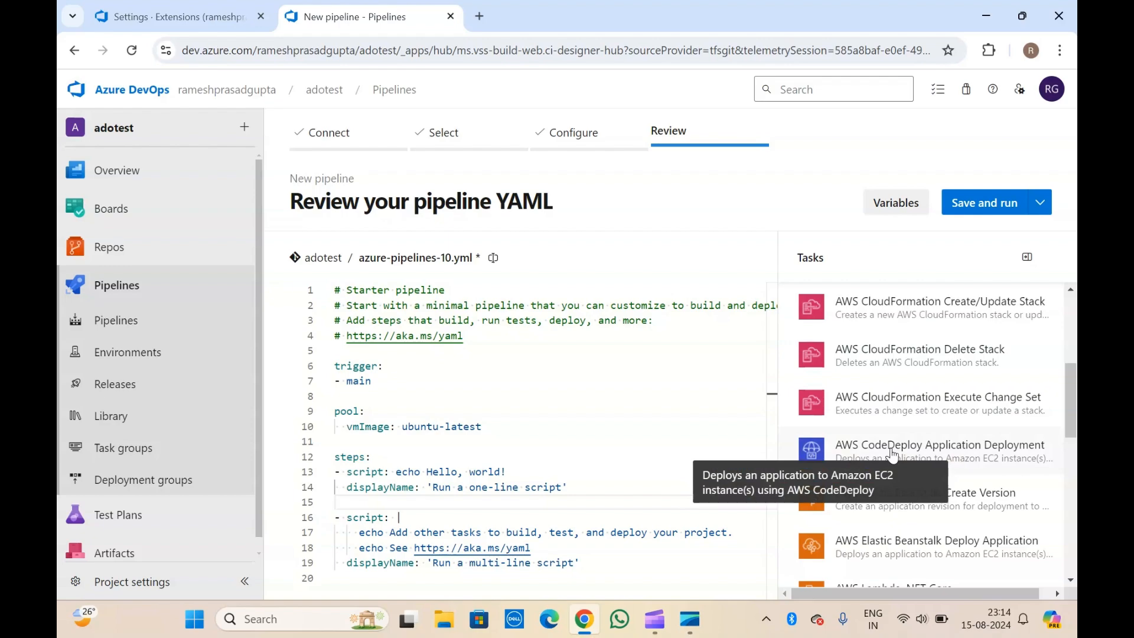
scroll(892, 452, "down", 3)
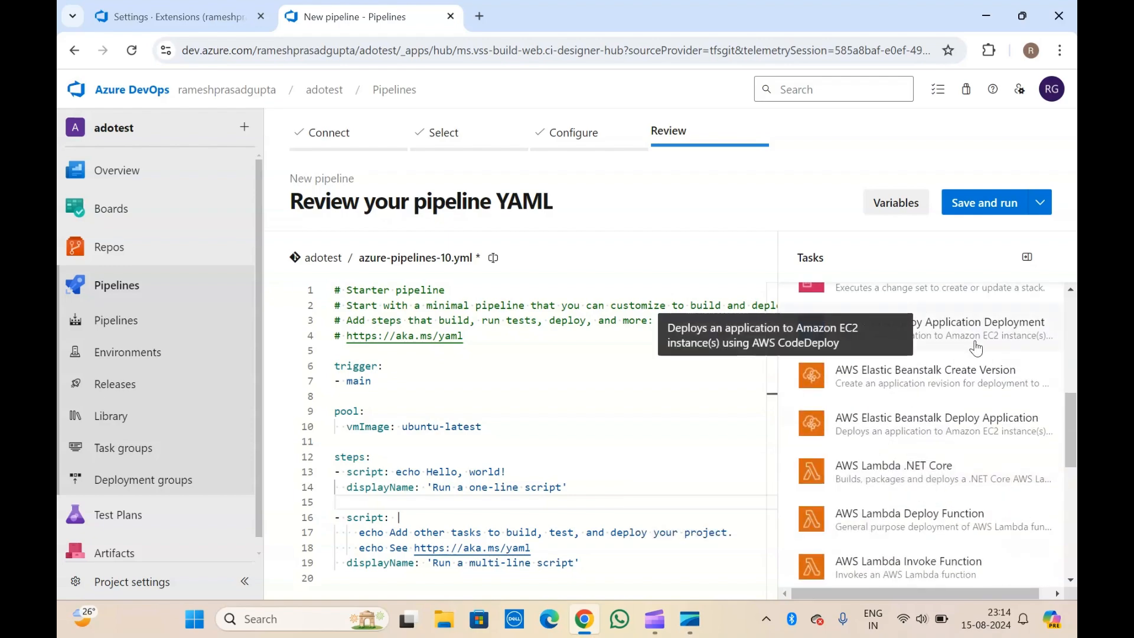
scroll(864, 418, "down", 1)
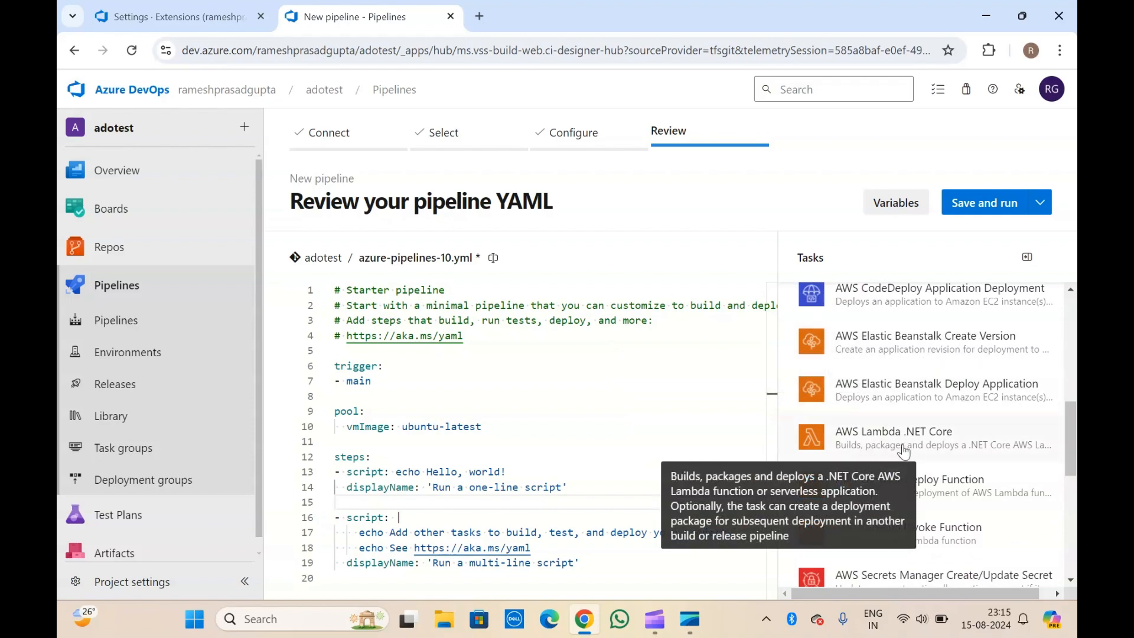
scroll(904, 450, "down", 2)
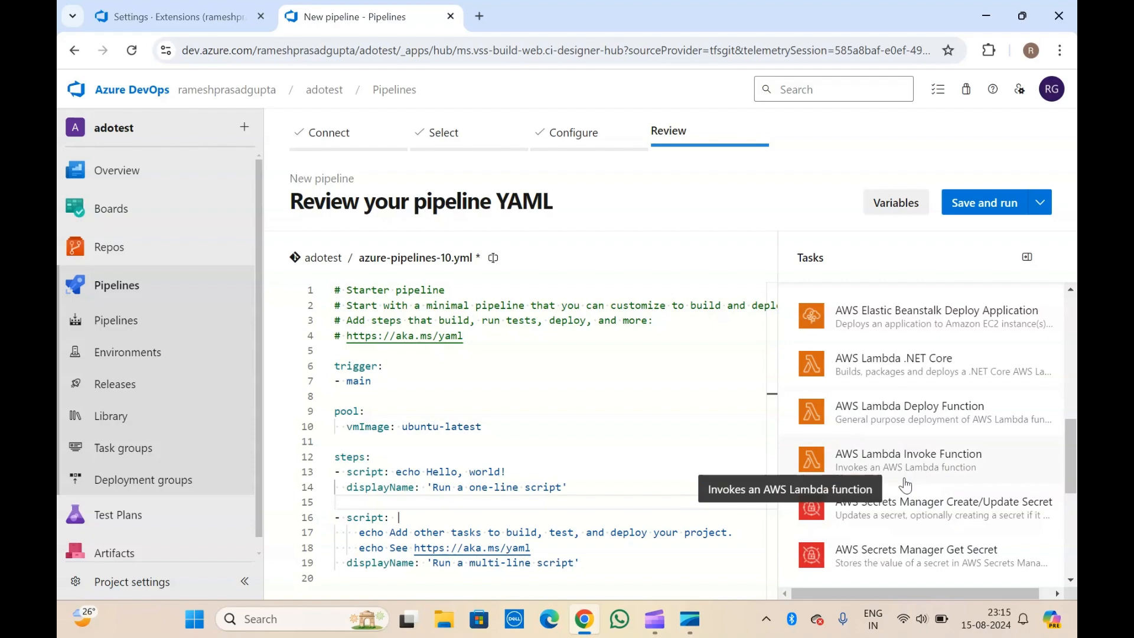
scroll(905, 486, "down", 3)
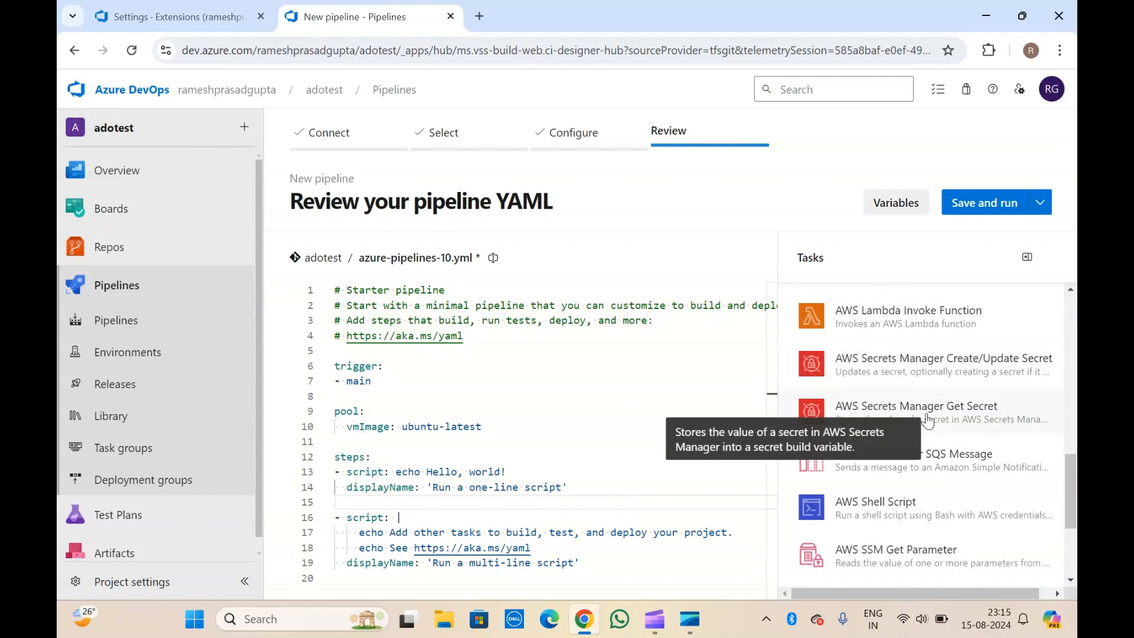
scroll(925, 420, "down", 2)
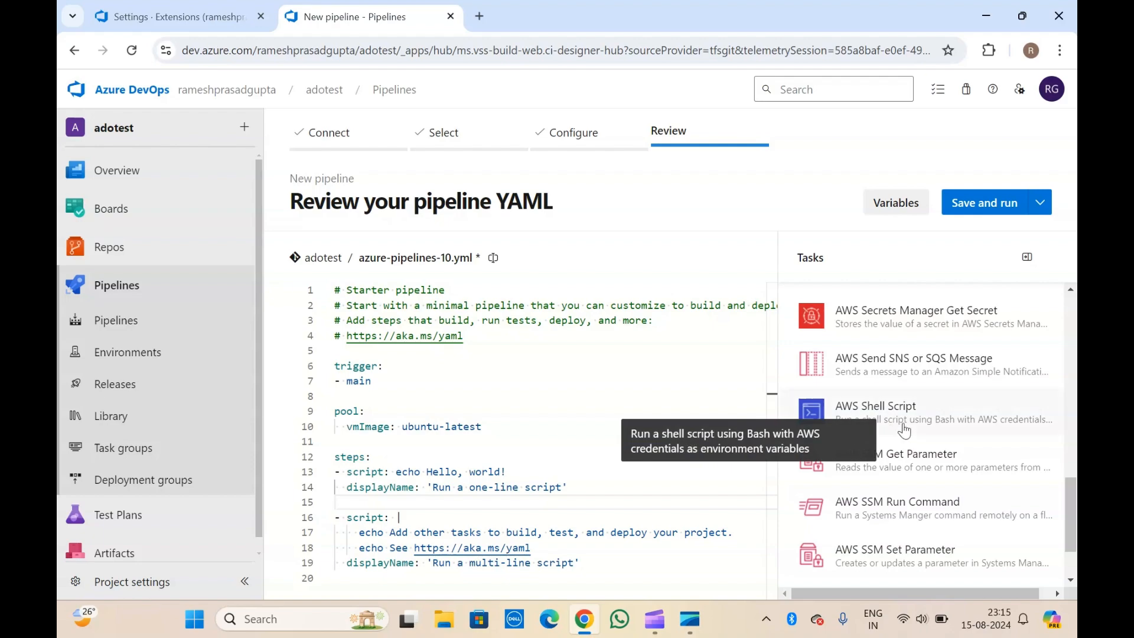
scroll(887, 431, "down", 2)
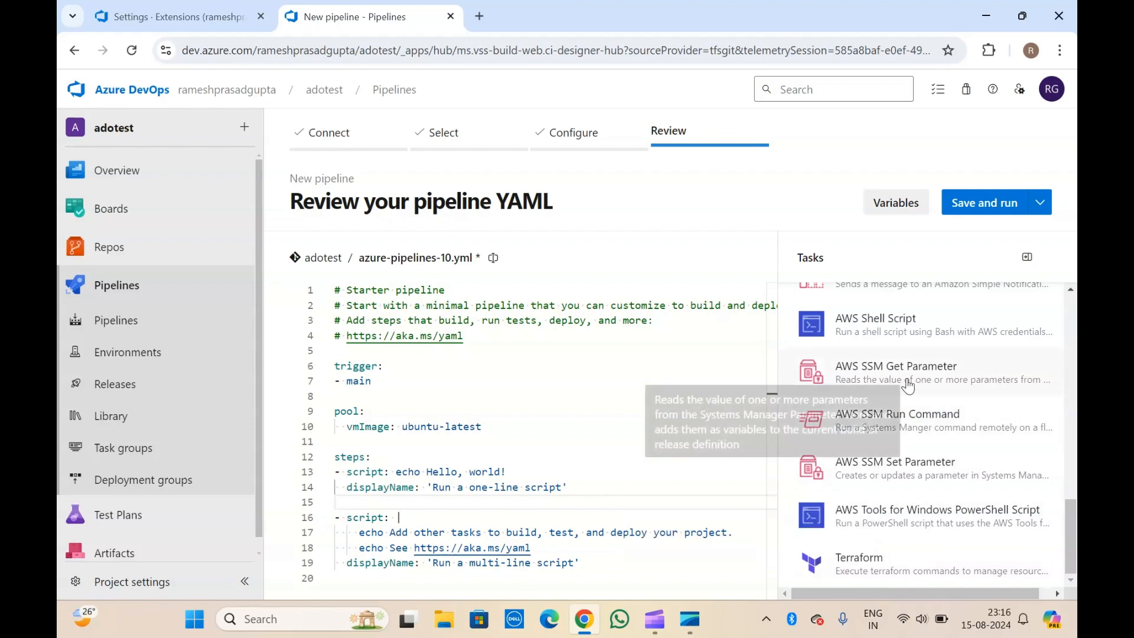
scroll(908, 387, "up", 10)
scroll(909, 386, "up", 3)
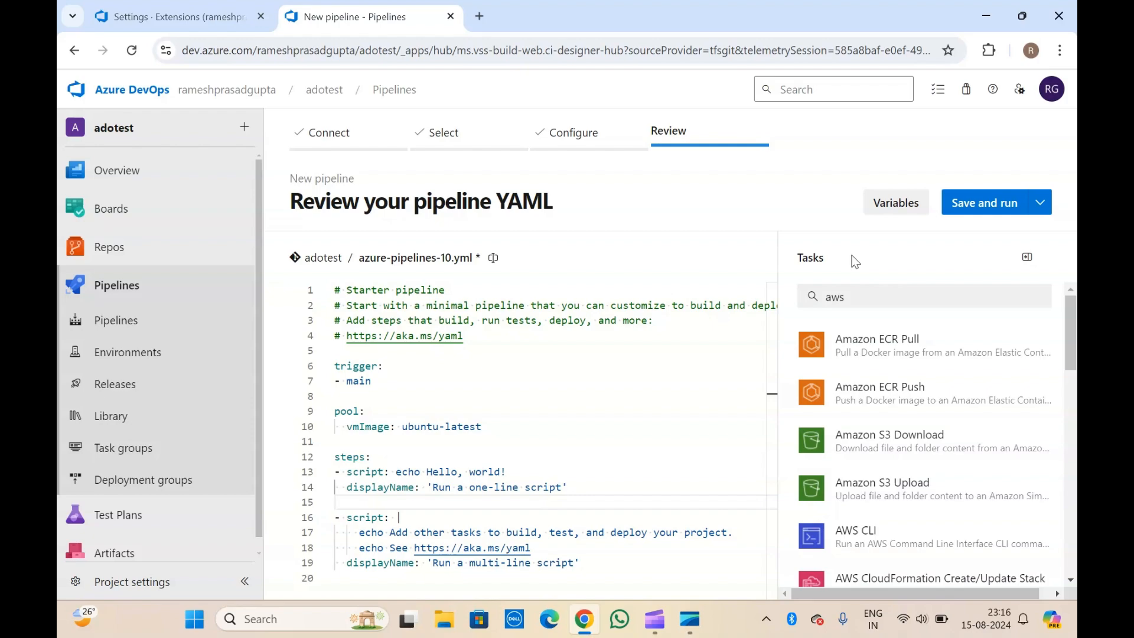
Open the Amazon ECR Pull task's settings form in the assistant.
left_click(893, 338)
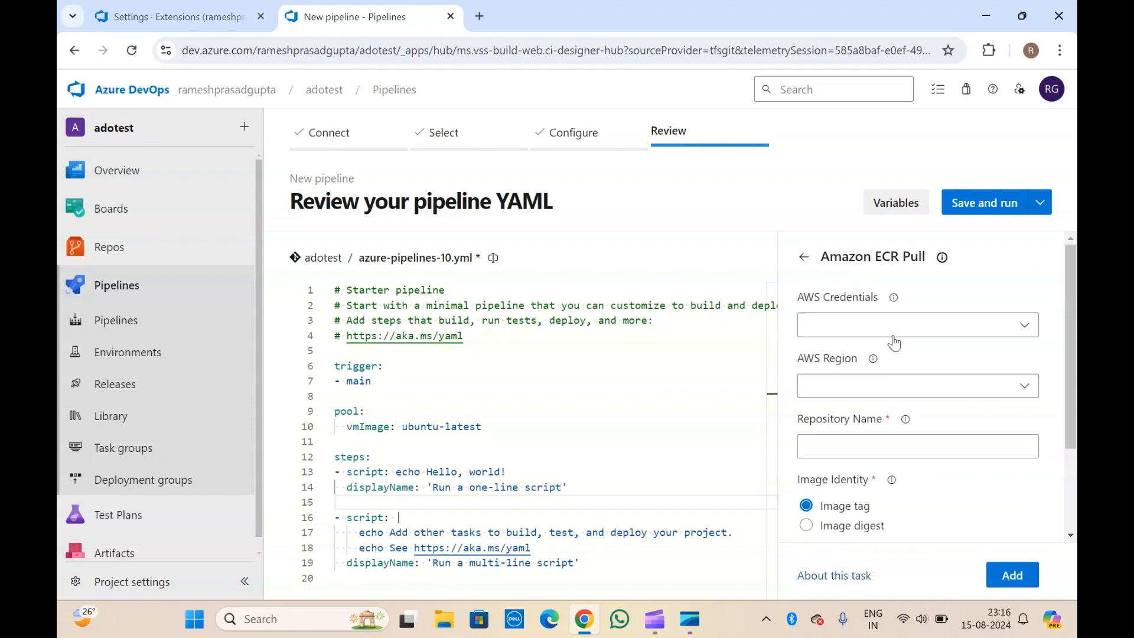
double_click(878, 257)
left_click(878, 257)
Read the AWS Credentials help on credential sources, then bring up the Project settings link menu.
mouse_move(892, 302)
scroll(840, 292, "down", 1)
scroll(840, 292, "up", 1)
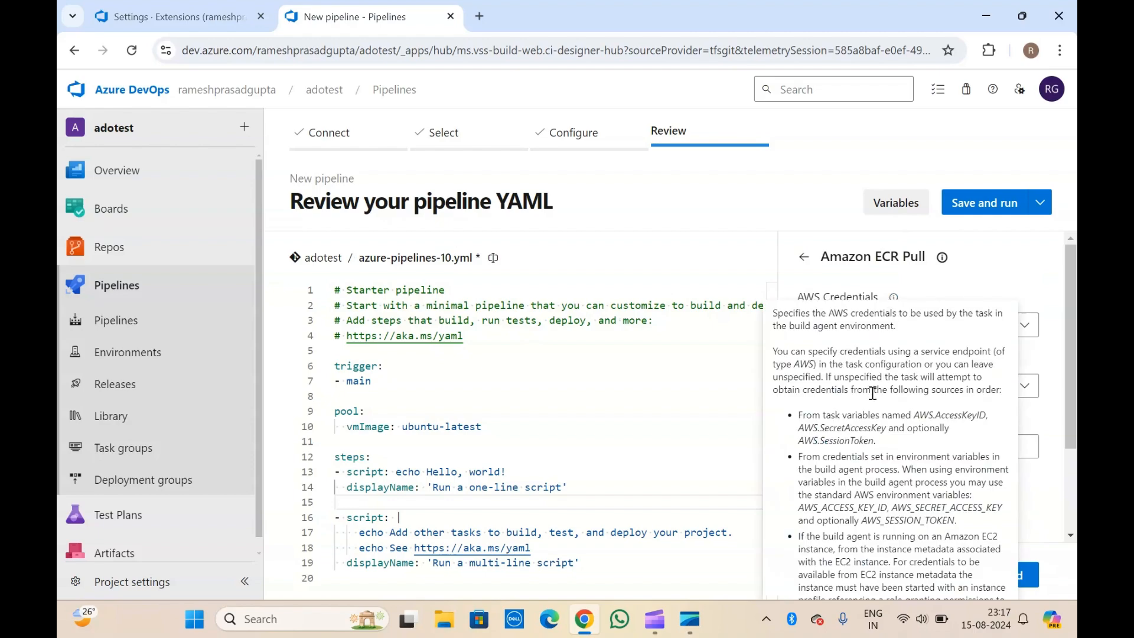
scroll(950, 254, "down", 2)
scroll(949, 254, "up", 2)
scroll(949, 255, "down", 1)
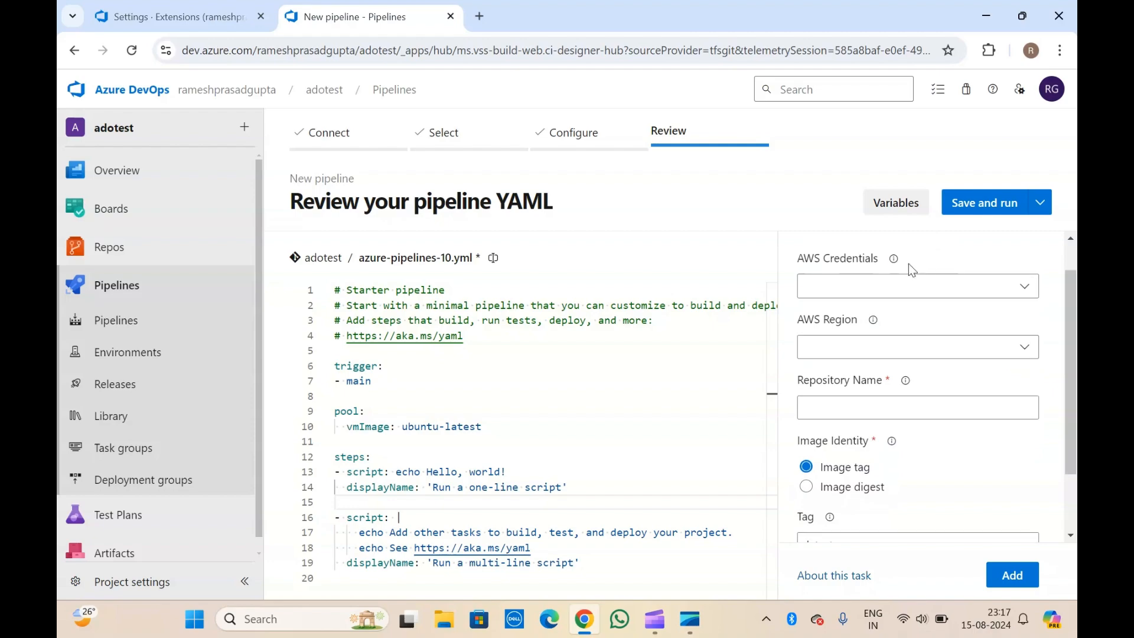
mouse_move(895, 265)
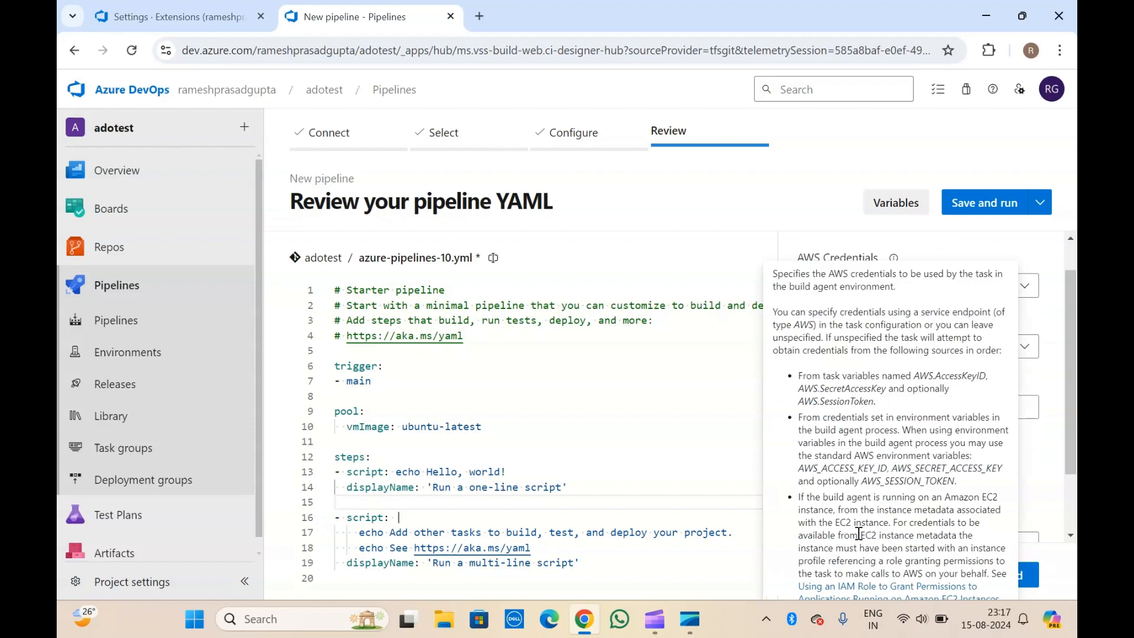
left_click_drag(804, 379, 1005, 572)
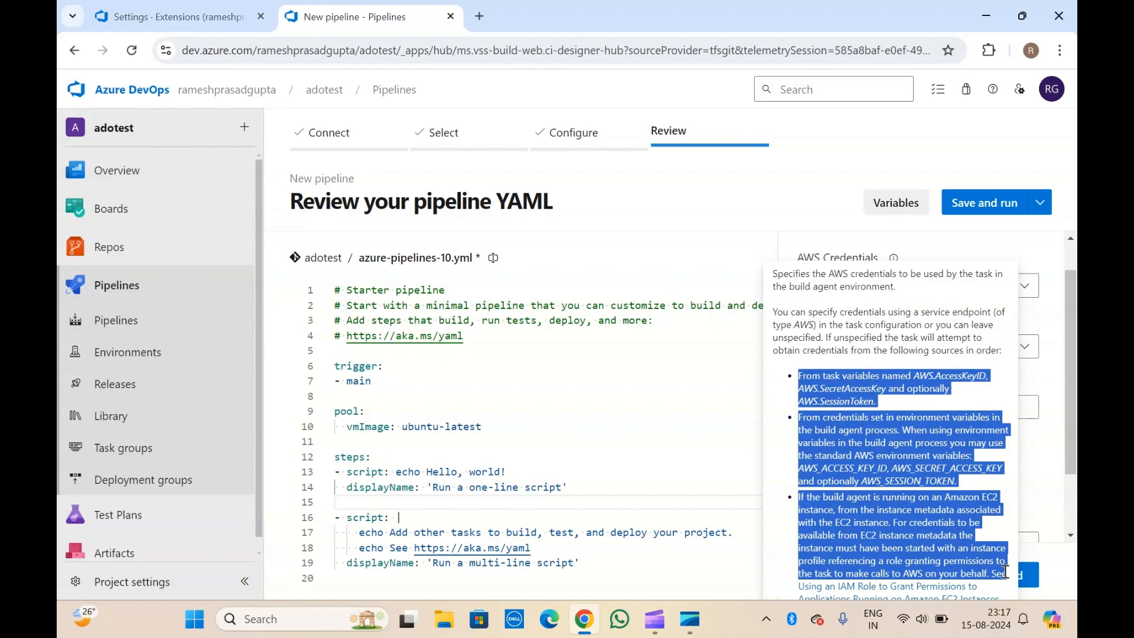
left_click(828, 343)
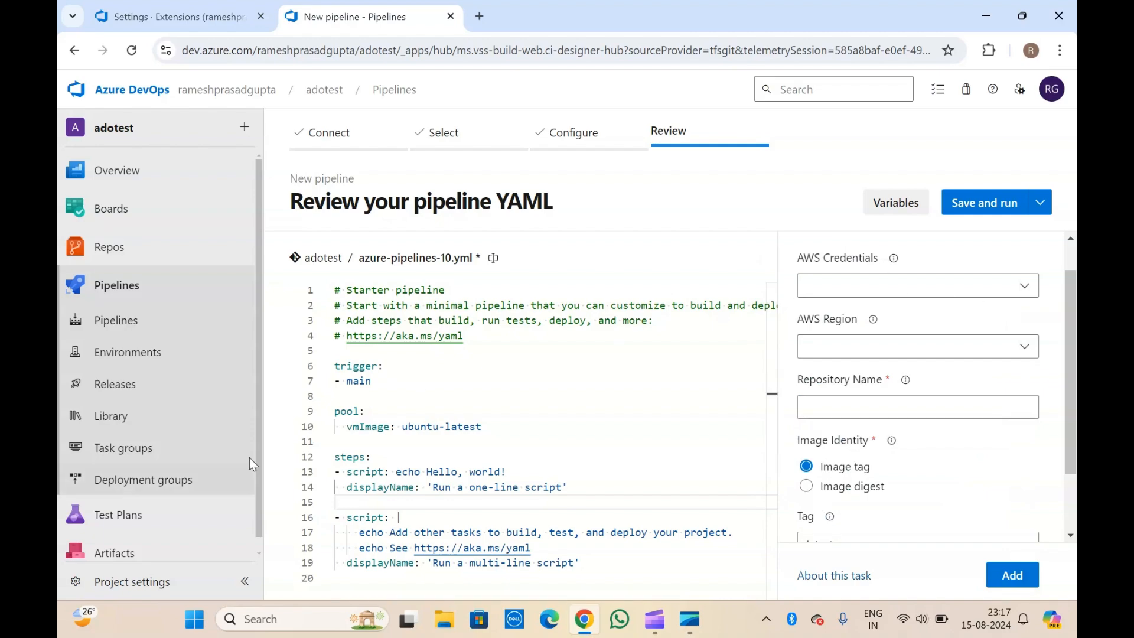
right_click(130, 596)
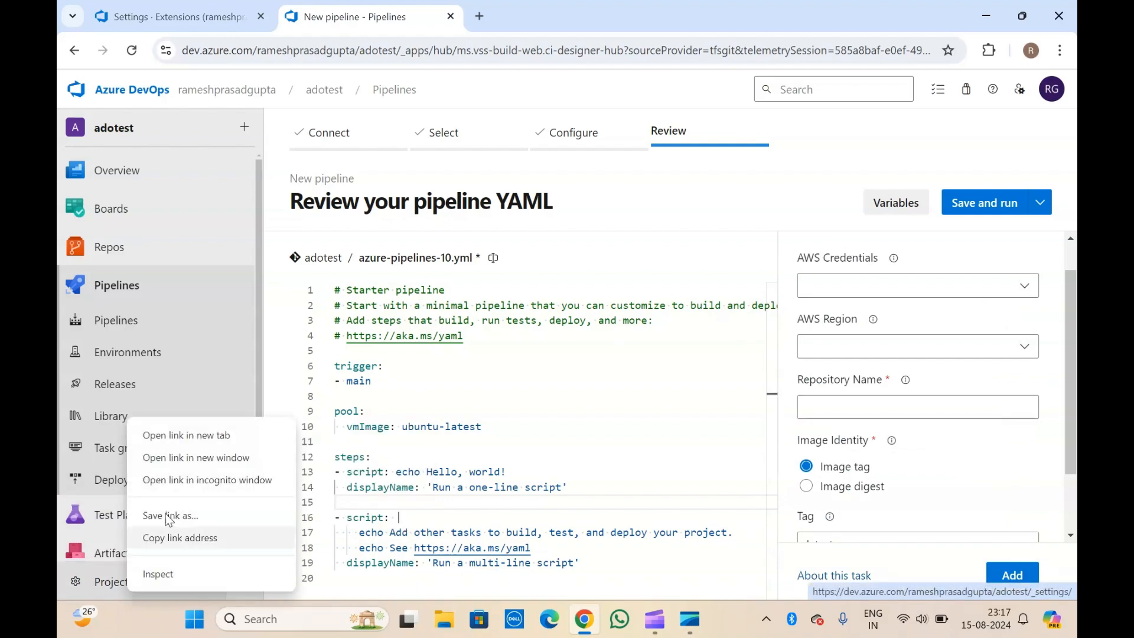
Open Project settings in a new tab and go to Service connections.
left_click(193, 440)
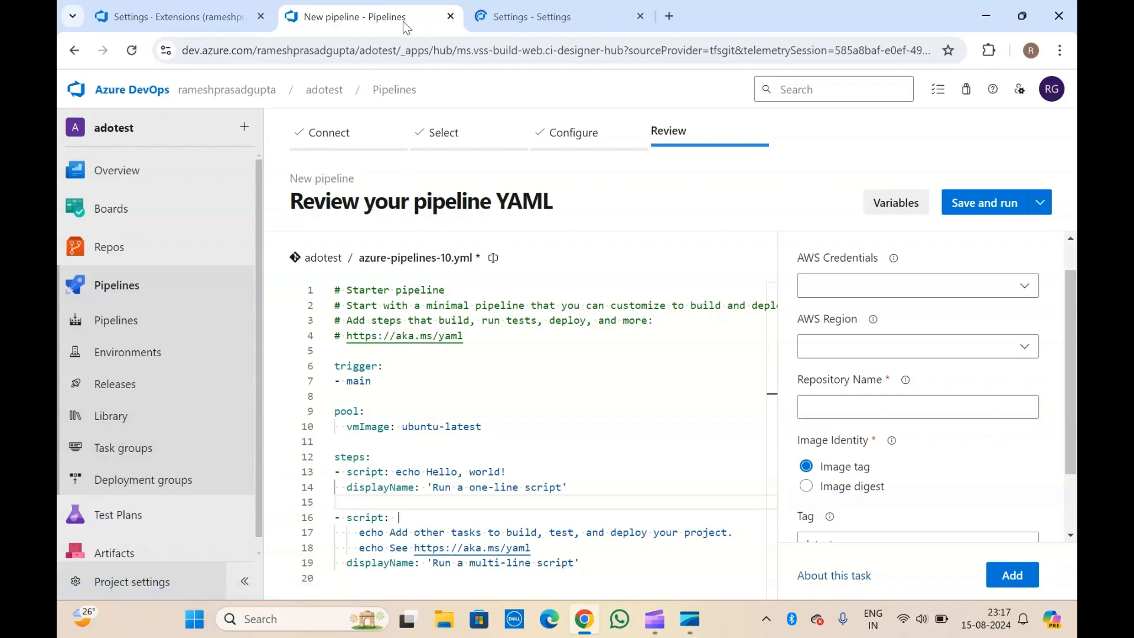
left_click(555, 7)
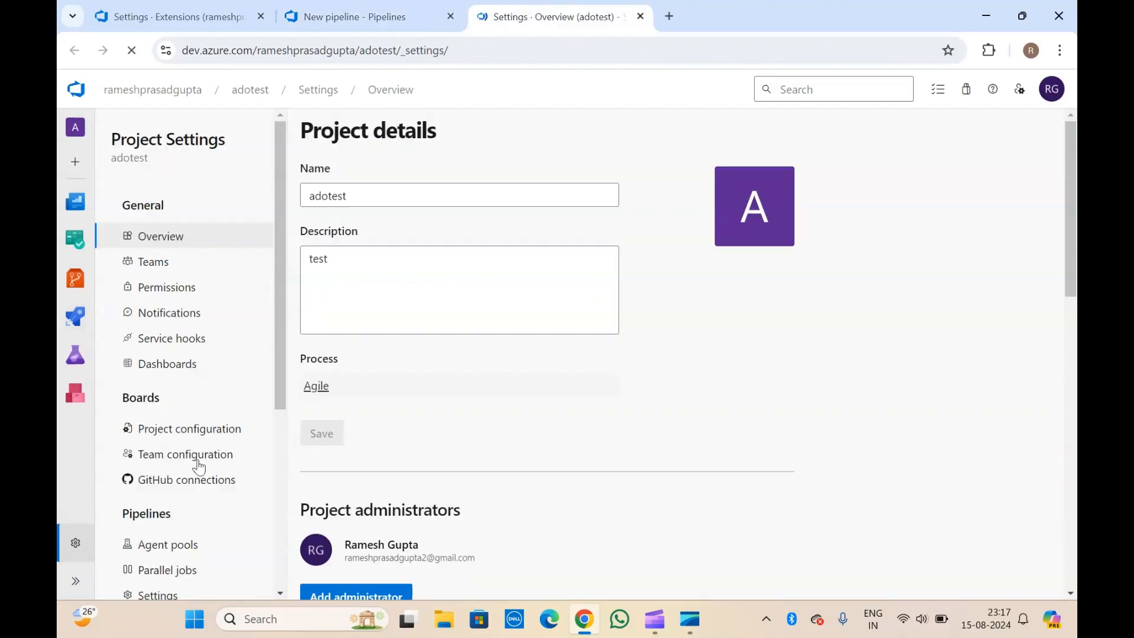
scroll(196, 470, "down", 3)
scroll(196, 471, "down", 2)
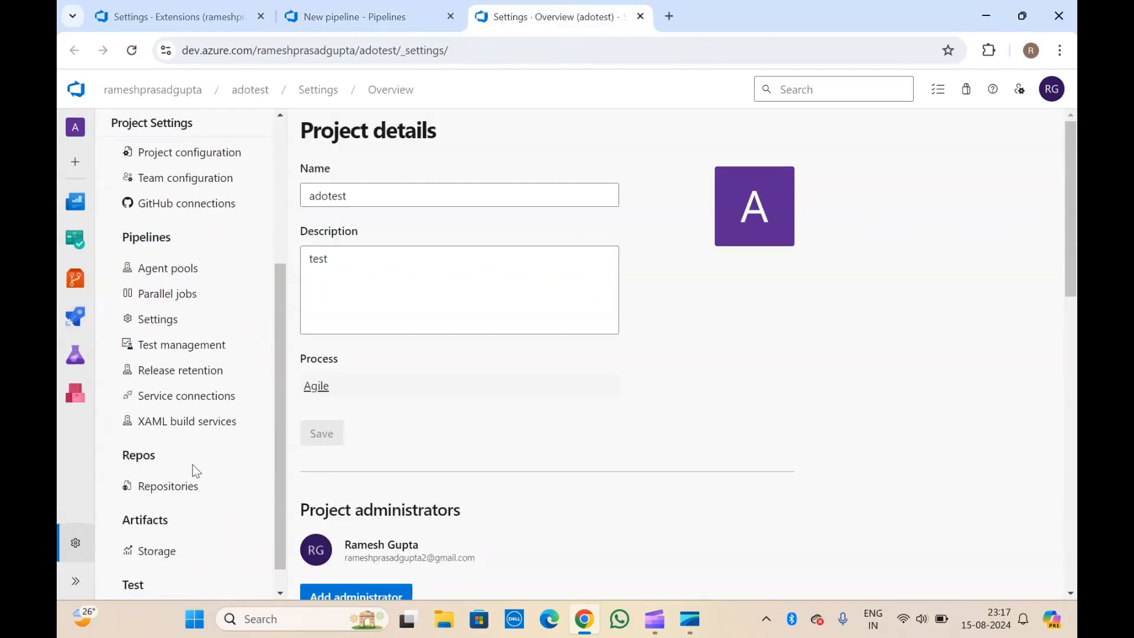
left_click(190, 403)
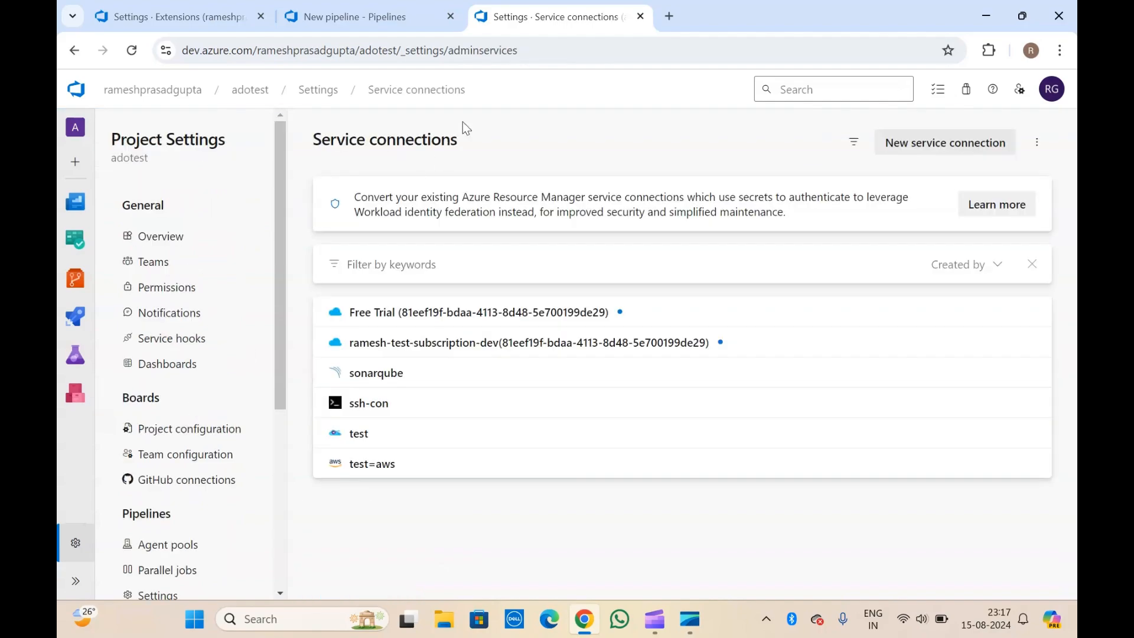
Start a new service connection of type AWS for Terraform.
left_click(890, 143)
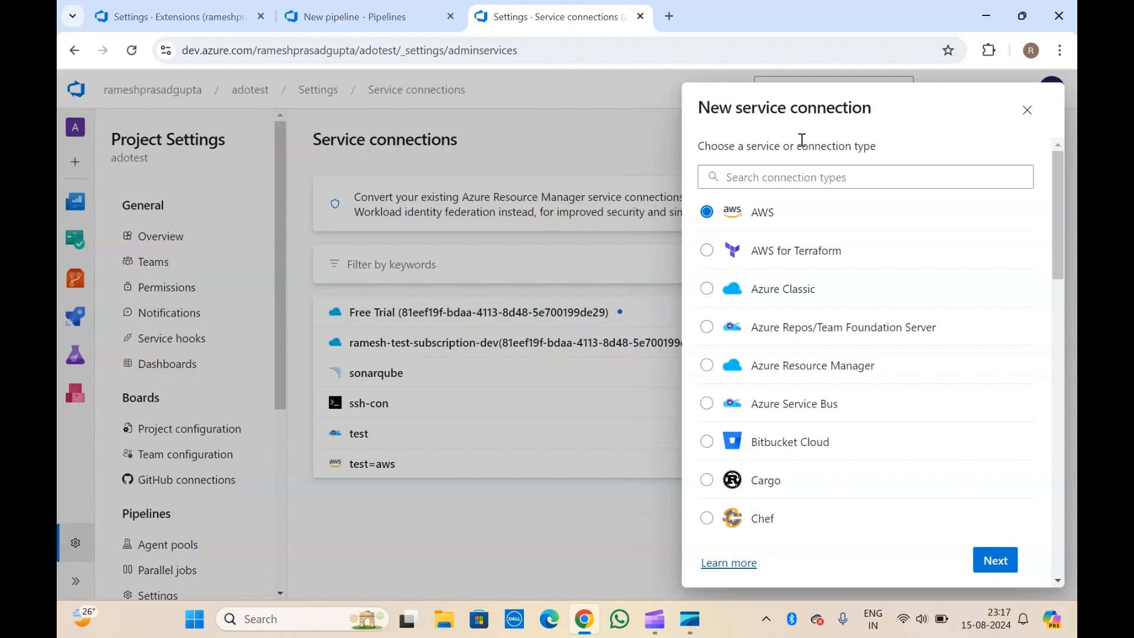
left_click(754, 173)
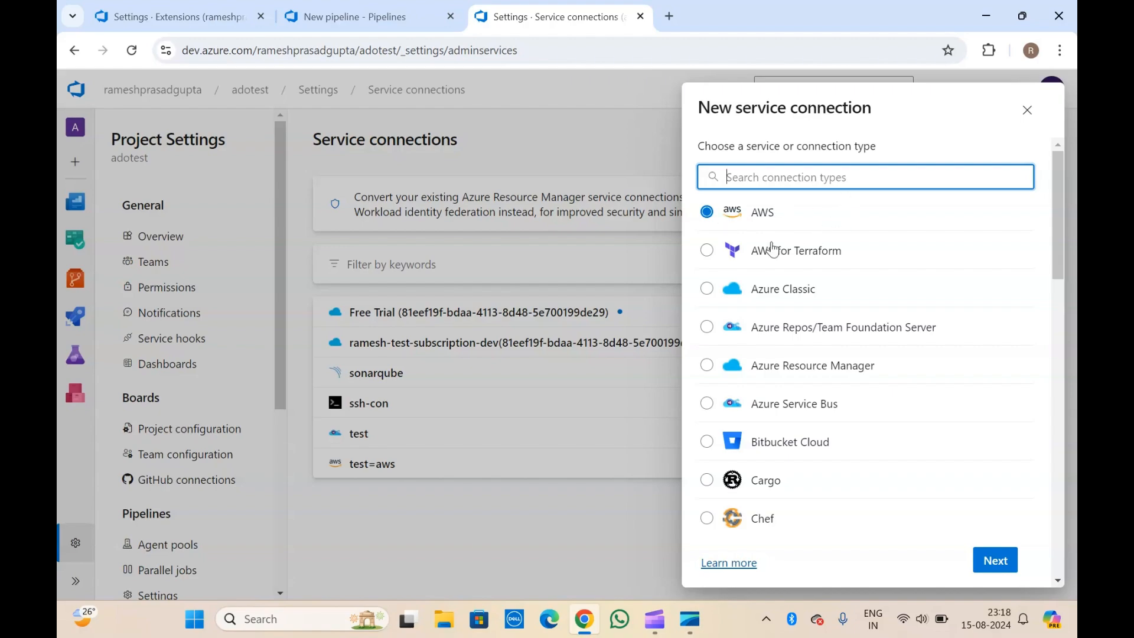
left_click(752, 255)
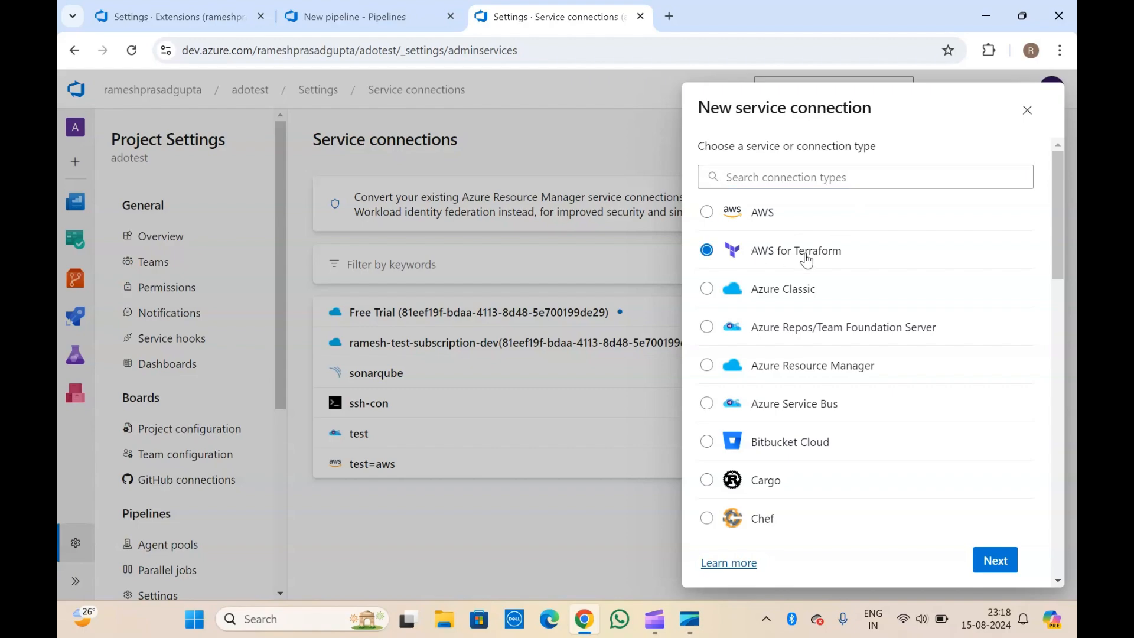
Open the AWS for Terraform connection form and go through its access key, secret key and region fields.
left_click(1000, 569)
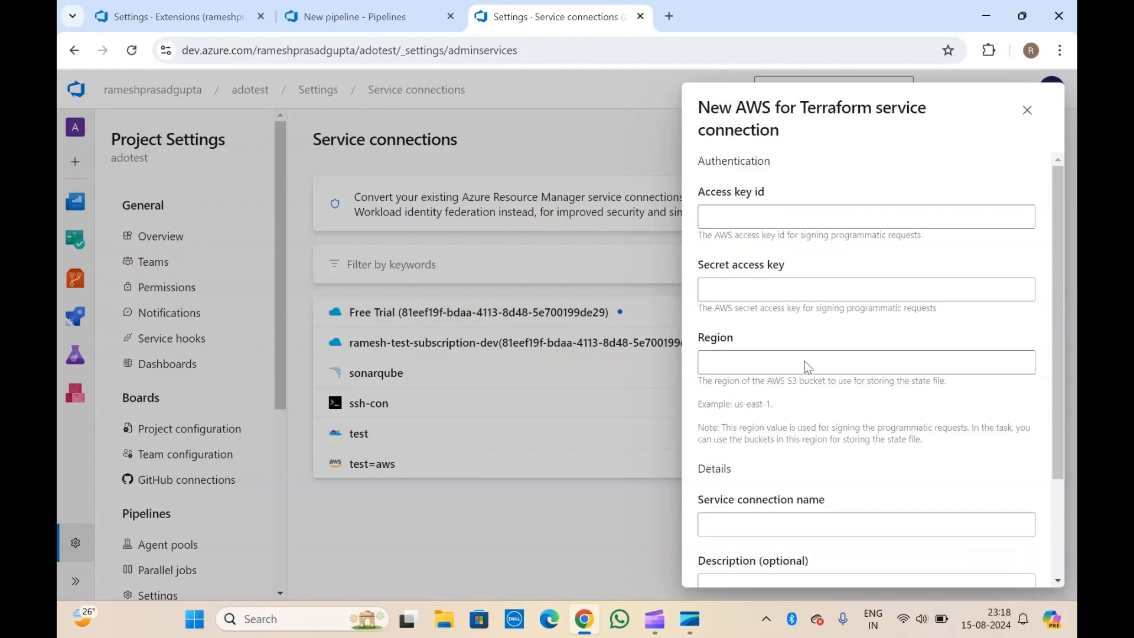
left_click(769, 217)
left_click(757, 291)
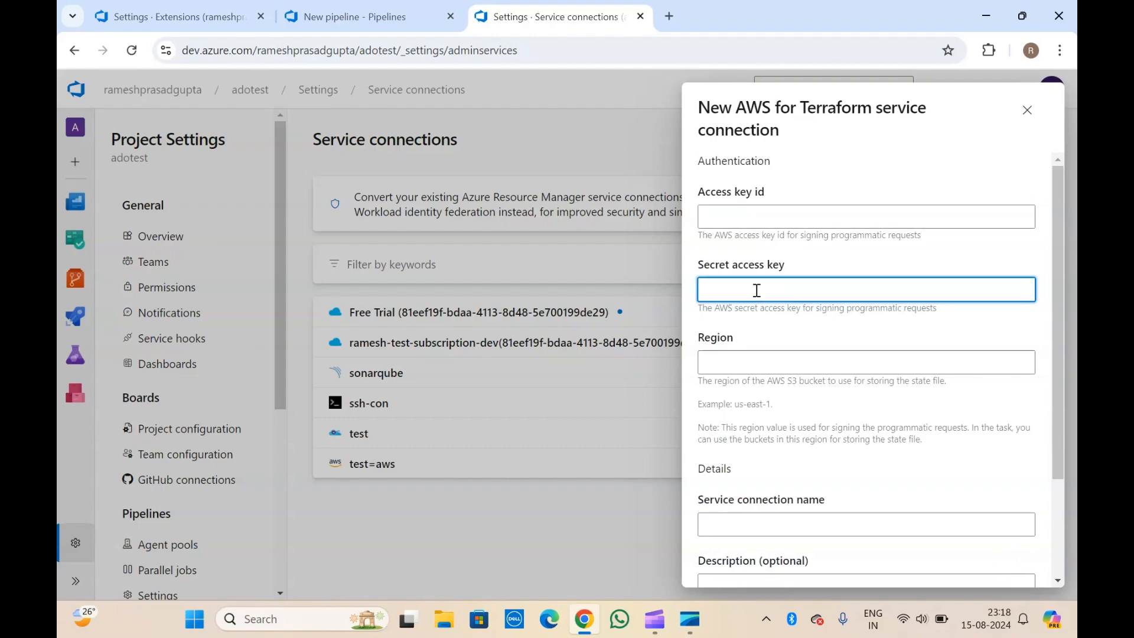
left_click(755, 360)
Abandon the Terraform form and start a new service connection with the plain AWS type.
scroll(756, 364, "down", 2)
scroll(756, 365, "up", 2)
scroll(756, 360, "down", 2)
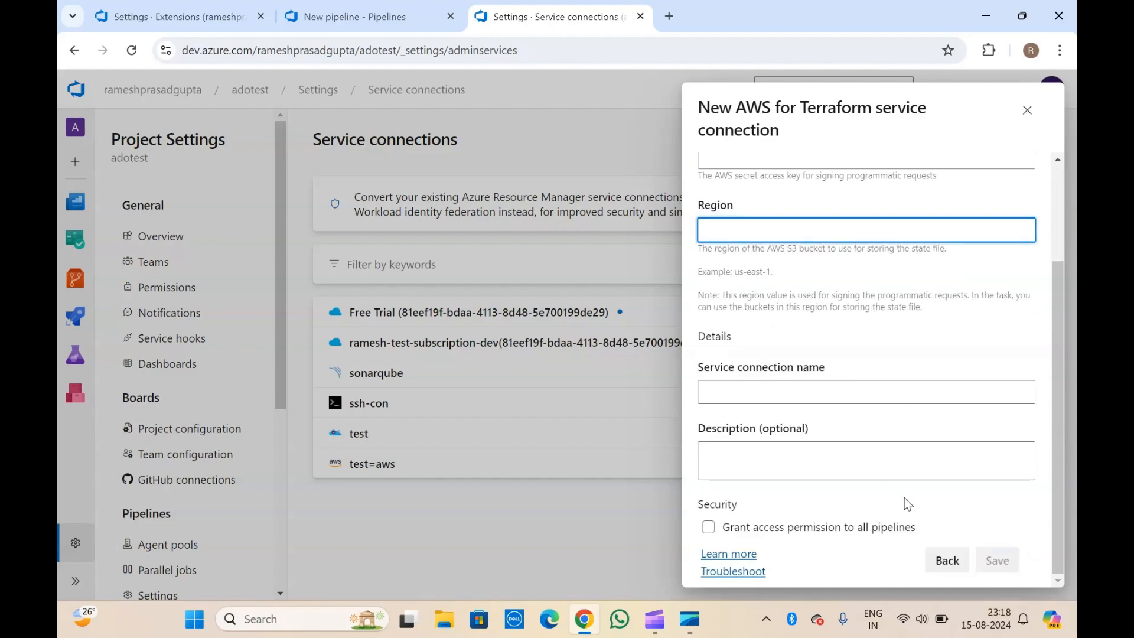
scroll(919, 167, "up", 2)
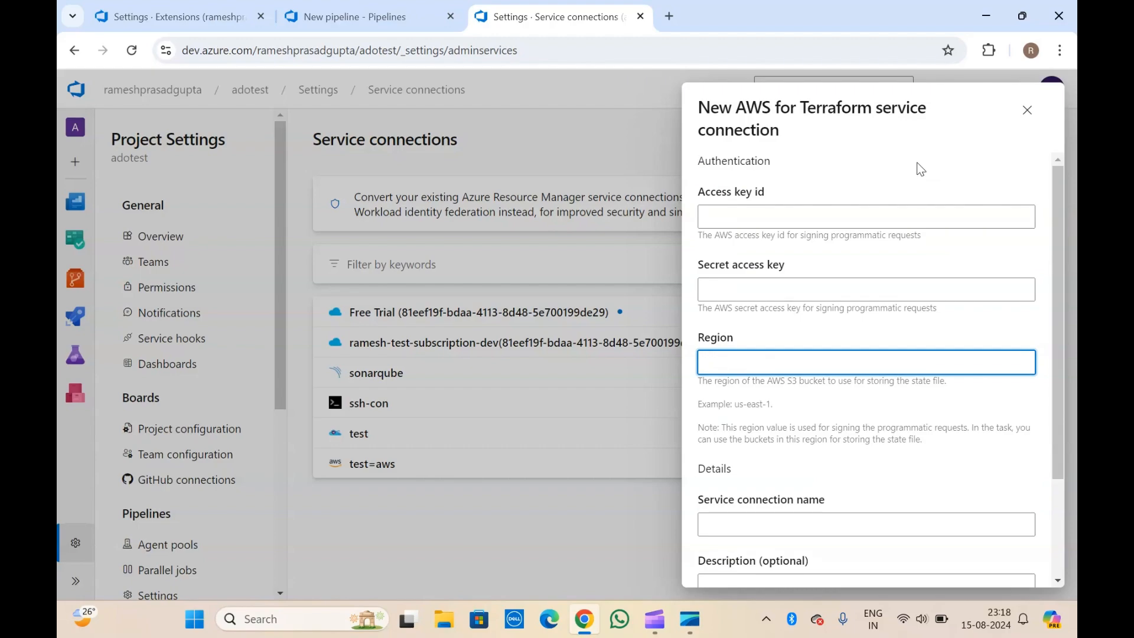
left_click(1027, 111)
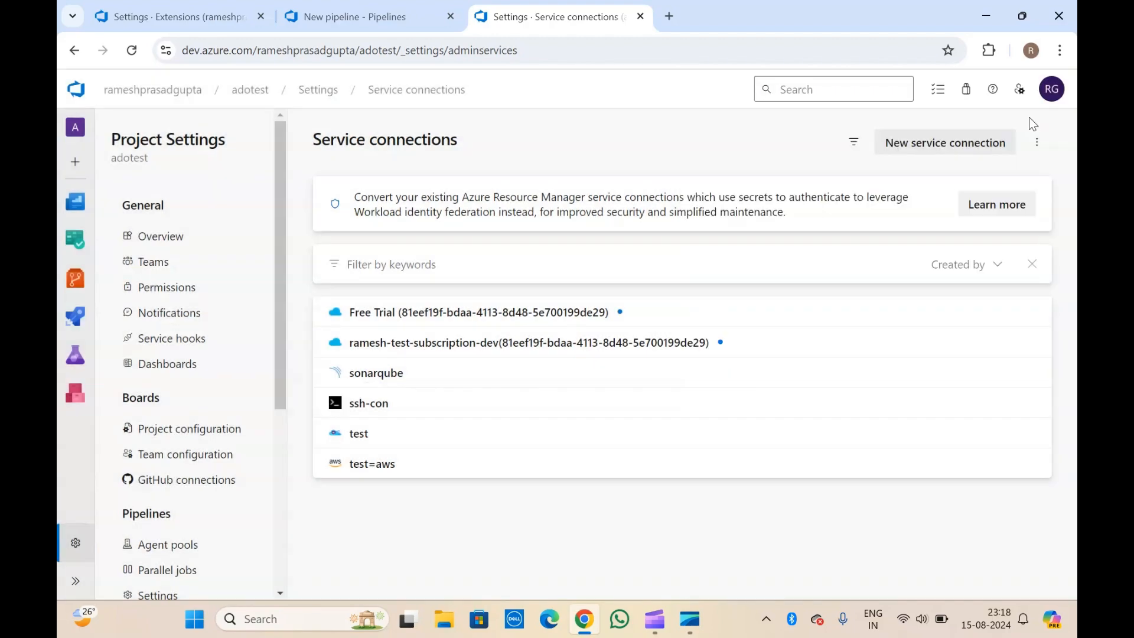
left_click(961, 145)
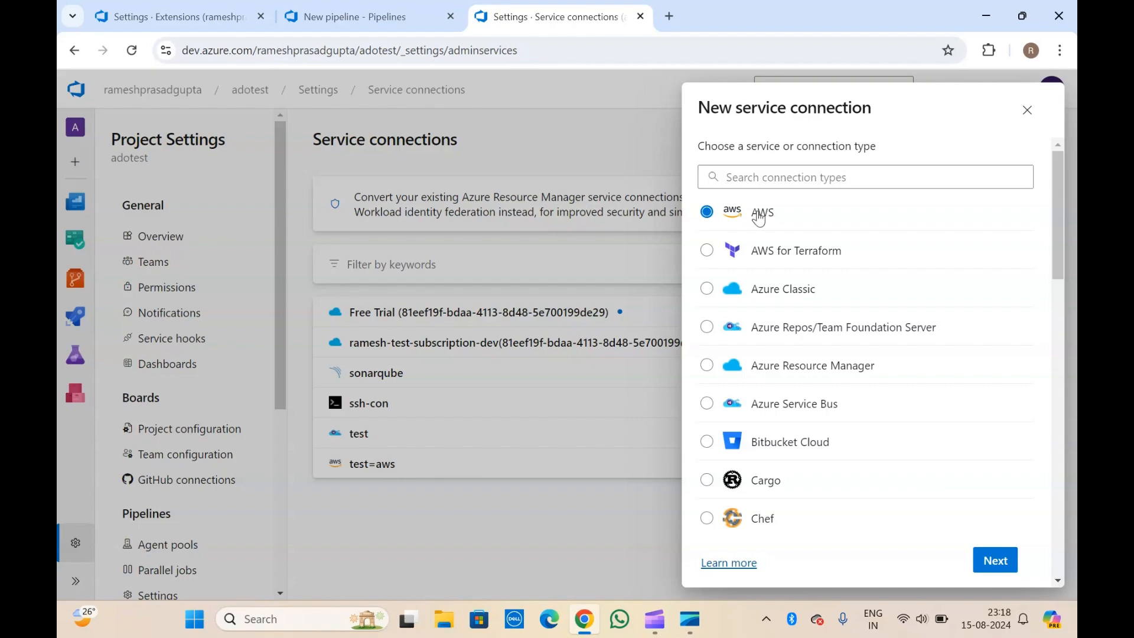
Fill the AWS connection's access key ID, secret access key and session token with placeholder values.
left_click(995, 560)
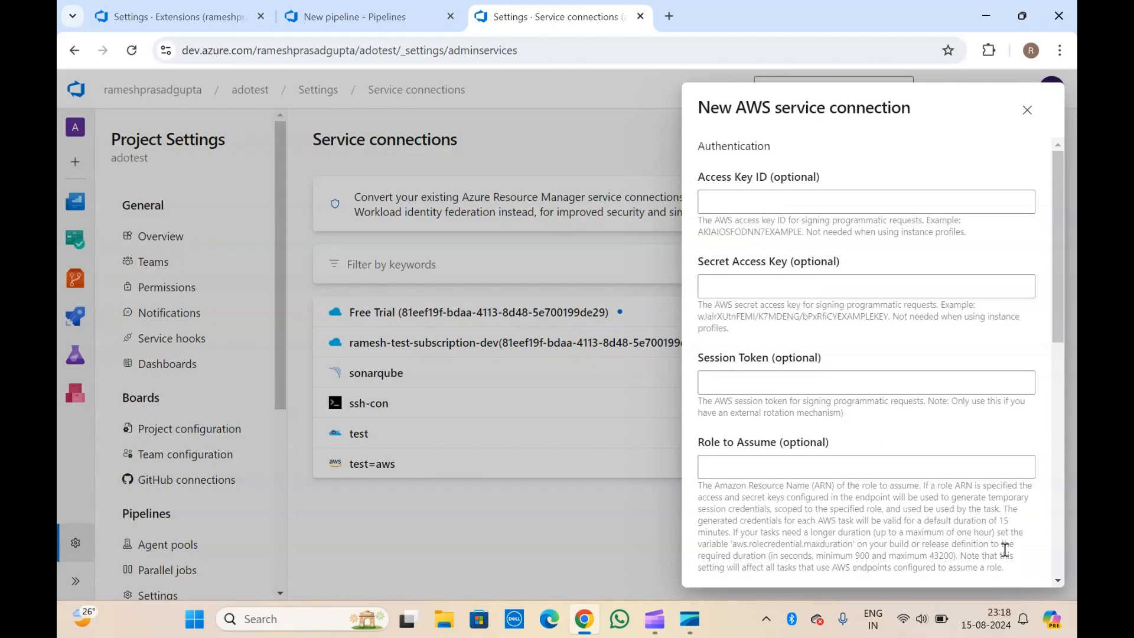
left_click(761, 195)
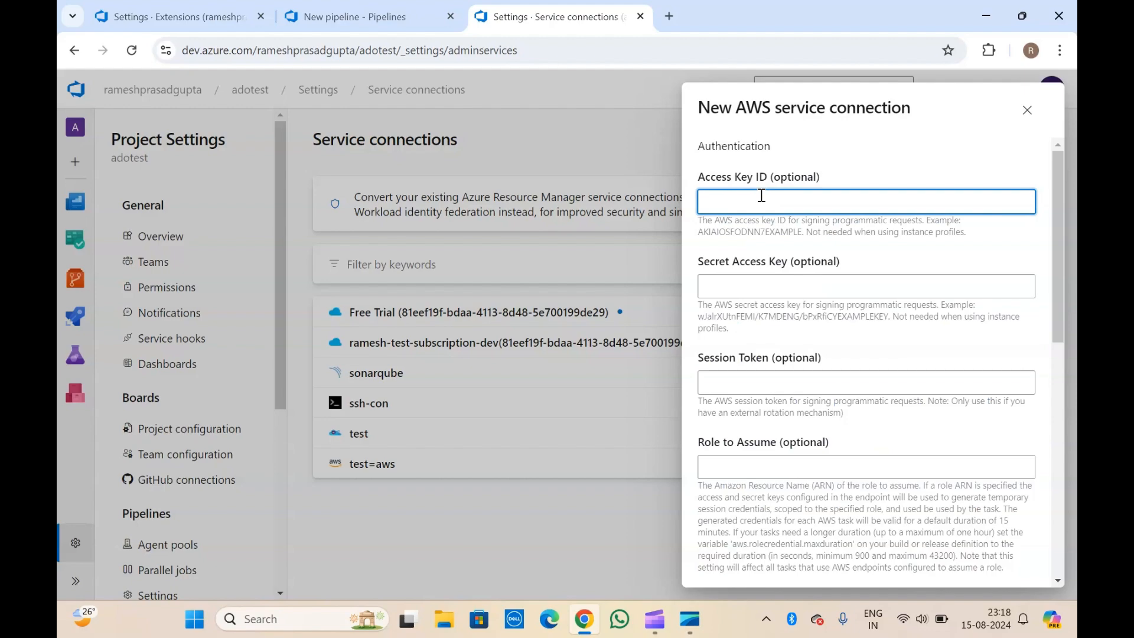
type("test")
left_click(755, 287)
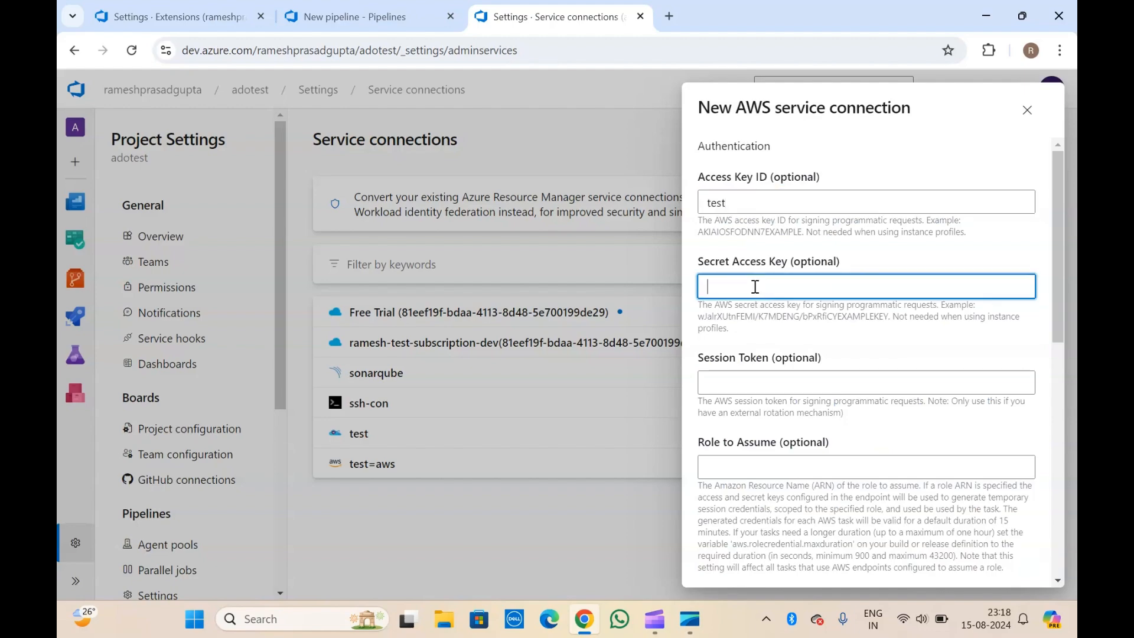
type("test")
scroll(755, 287, "down", 1)
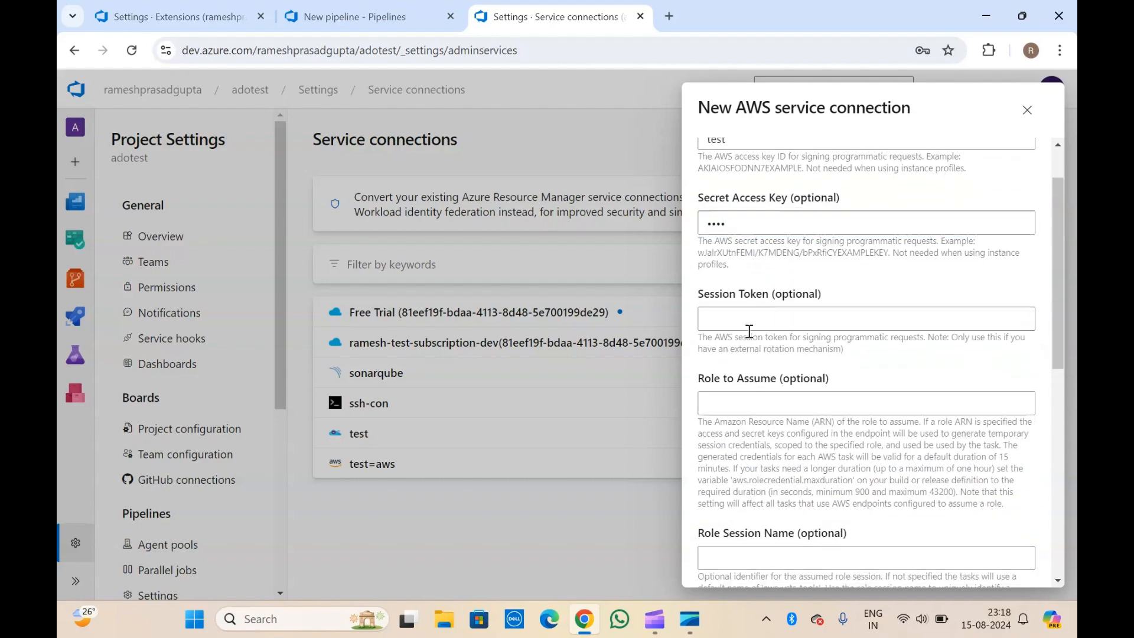
scroll(761, 278, "up", 1)
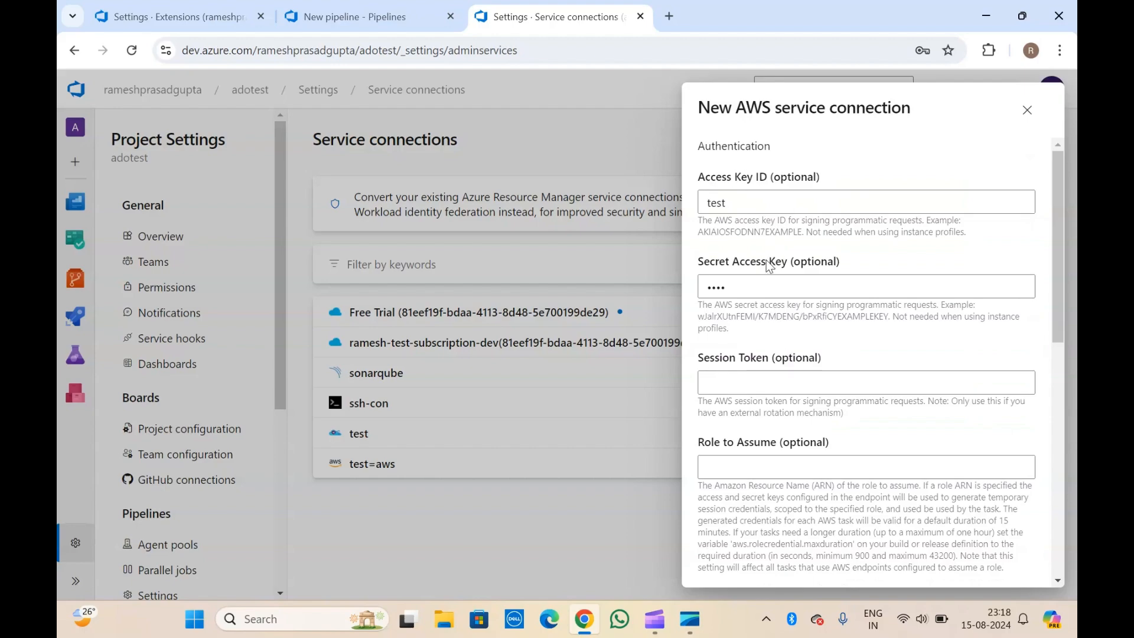
scroll(774, 356, "down", 1)
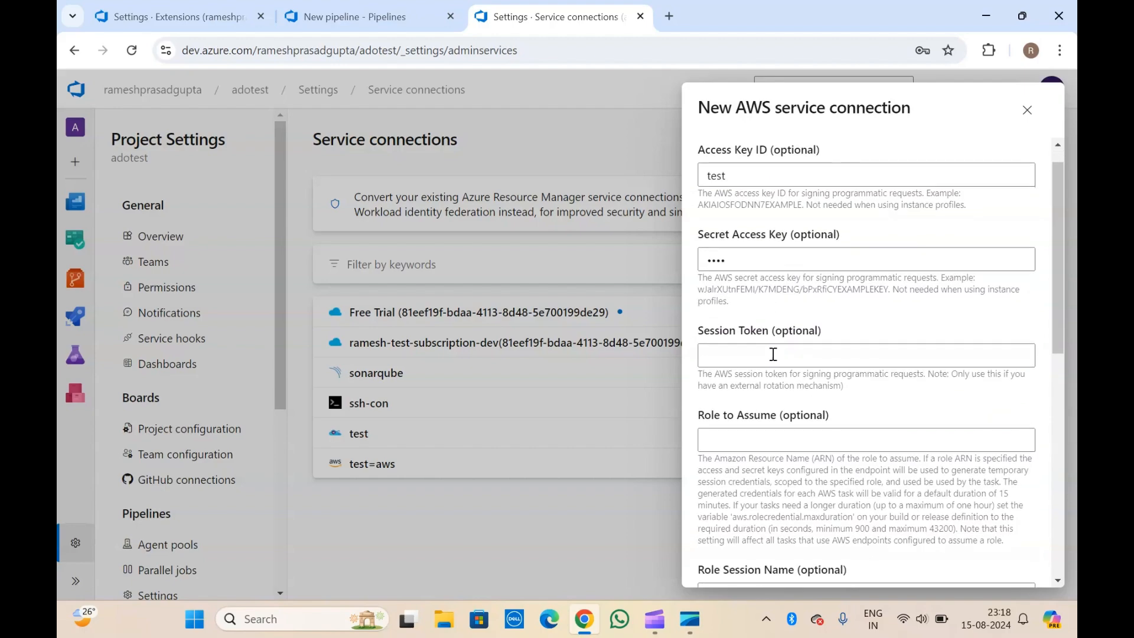
scroll(773, 354, "up", 1)
left_click(763, 378)
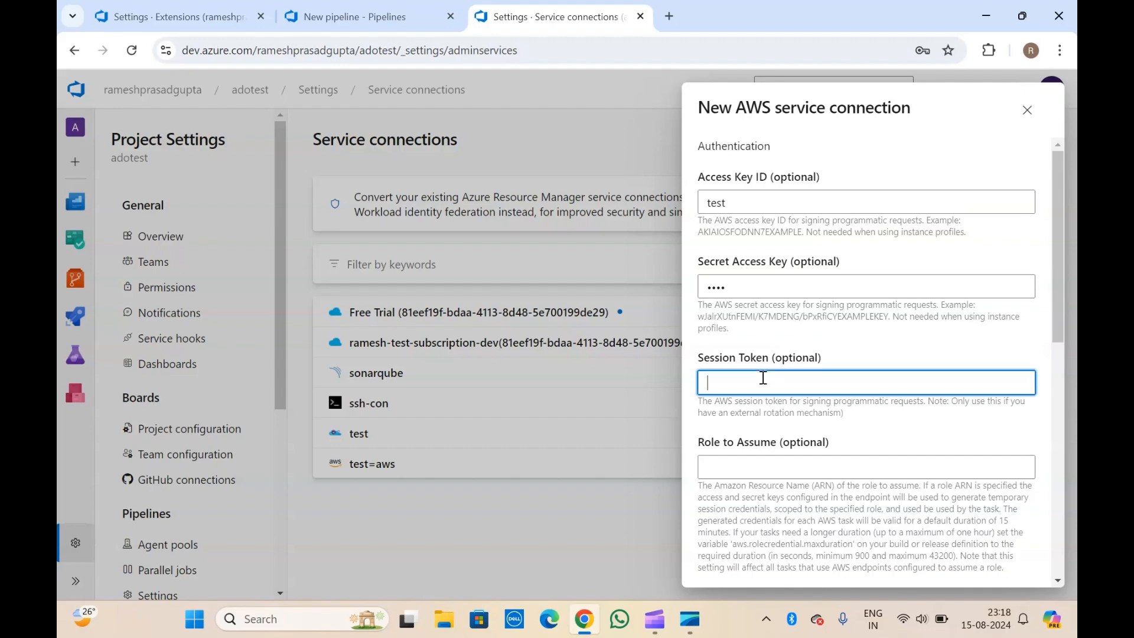
type("test")
Enter placeholder role, session name and external ID, name it test-aws-com, and grant all pipelines access.
scroll(762, 378, "down", 4)
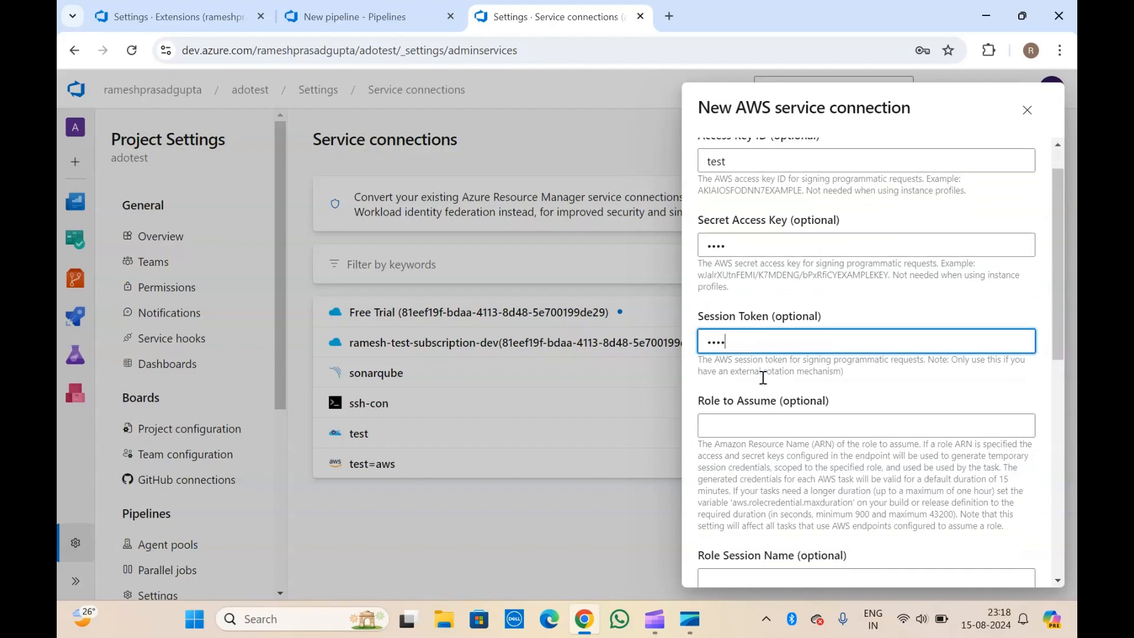
left_click(767, 360)
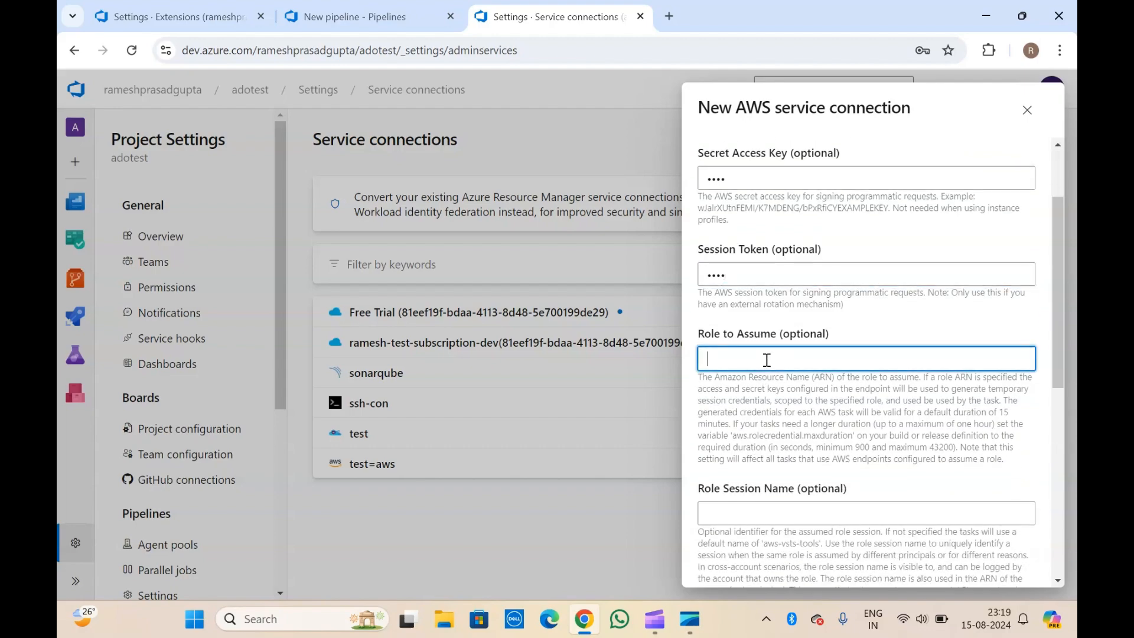
type("test")
scroll(767, 360, "down", 3)
left_click(757, 417)
type("test")
scroll(758, 392, "down", 6)
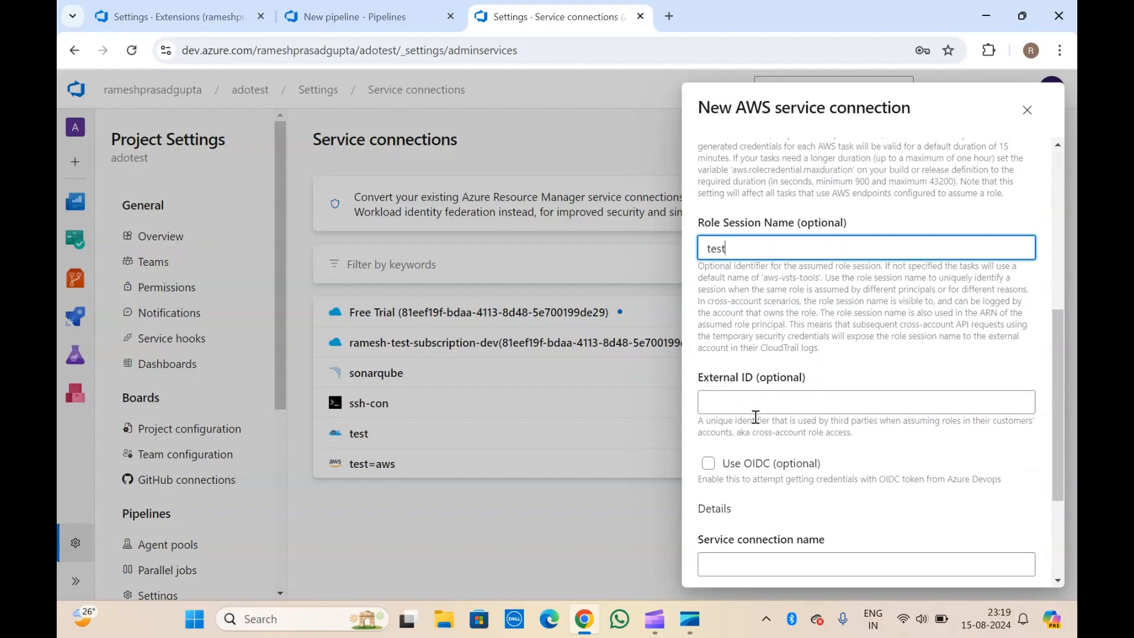
left_click(758, 386)
type("test")
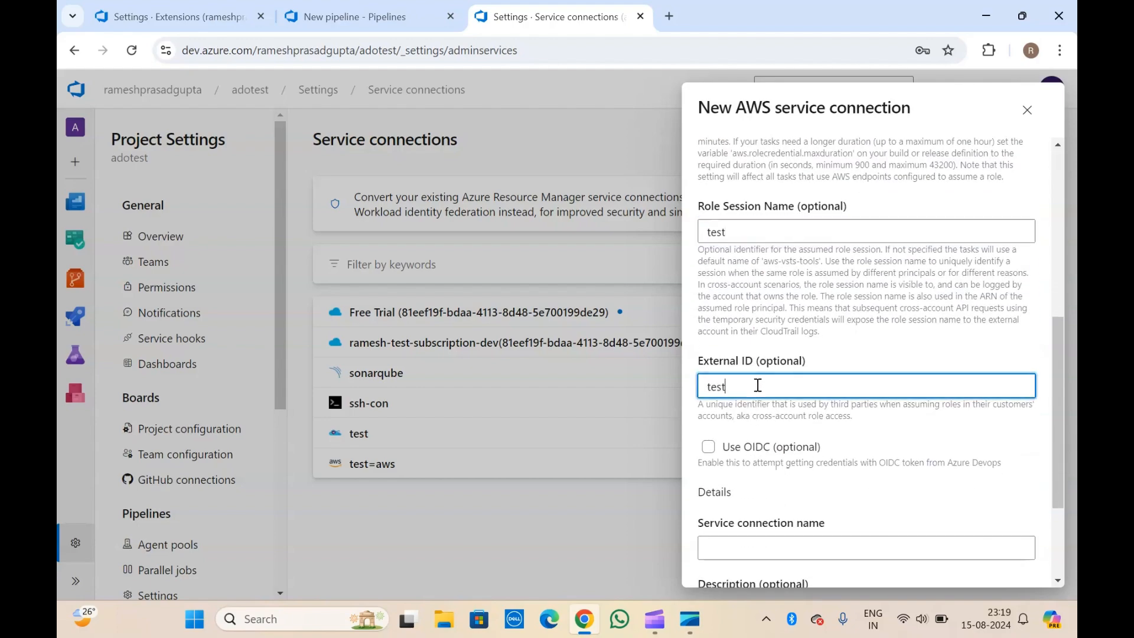
scroll(758, 387, "down", 5)
left_click(746, 387)
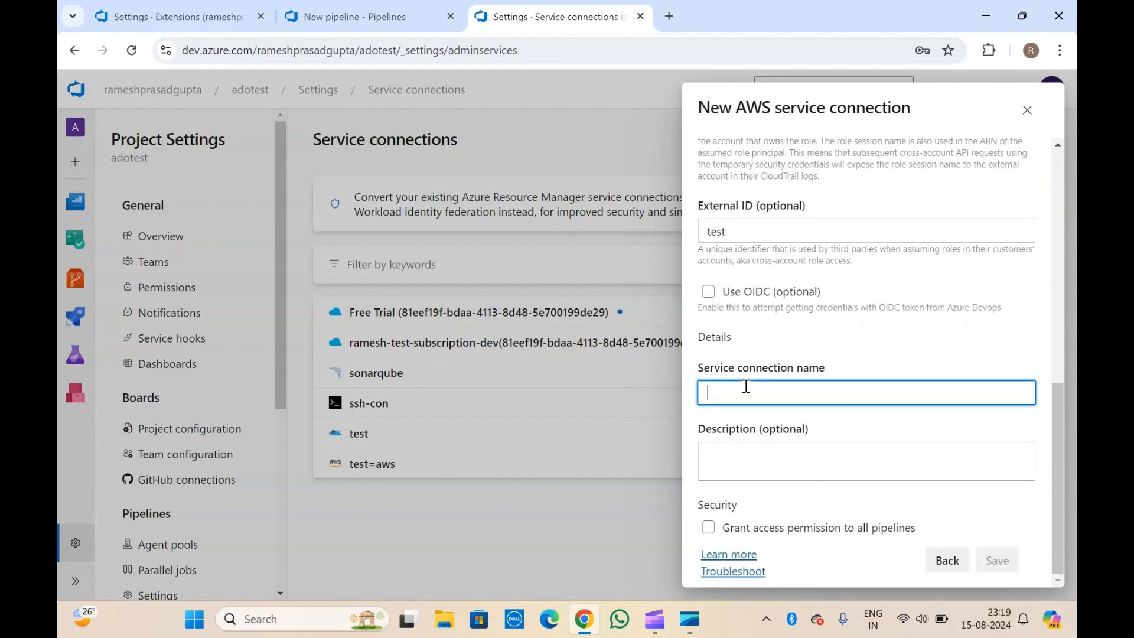
type("test-")
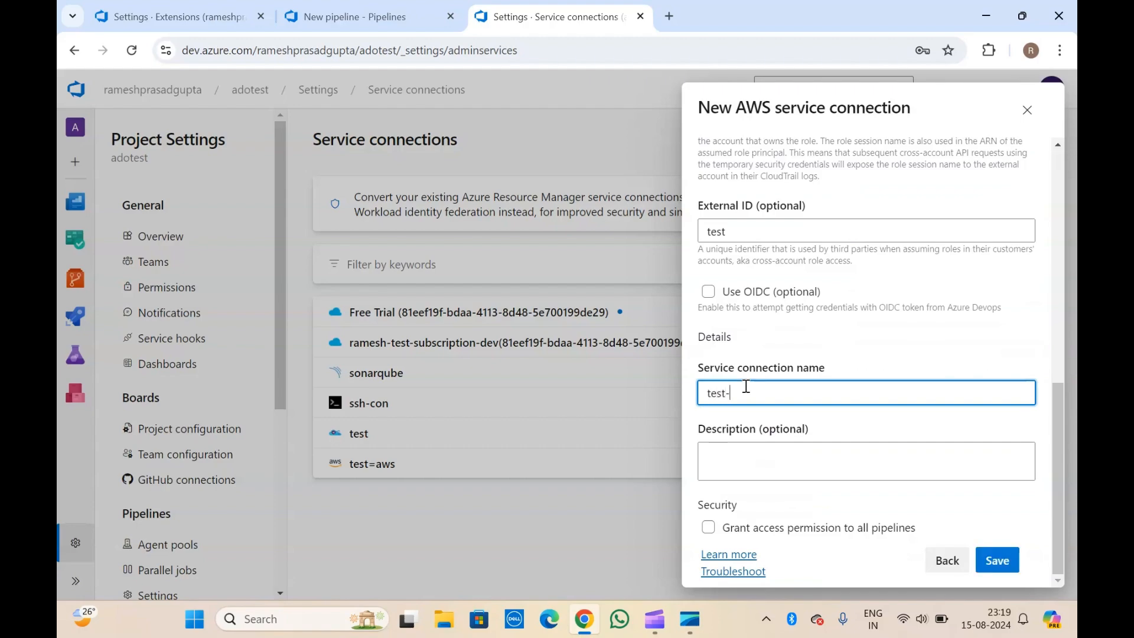
type("aws-com")
left_click(708, 527)
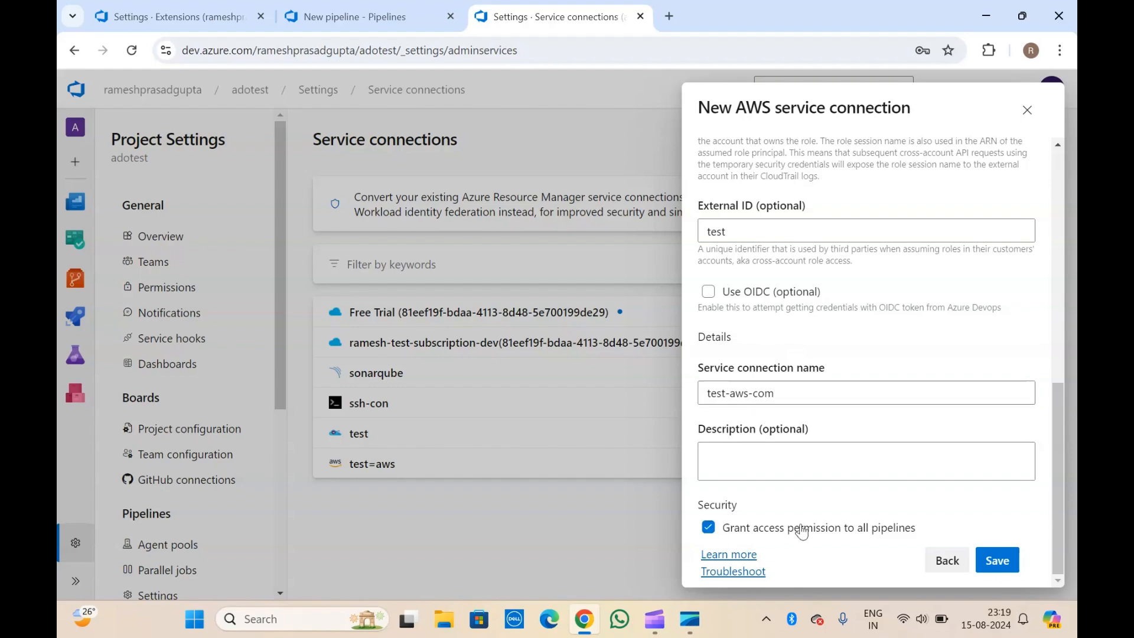
scroll(829, 509, "up", 8)
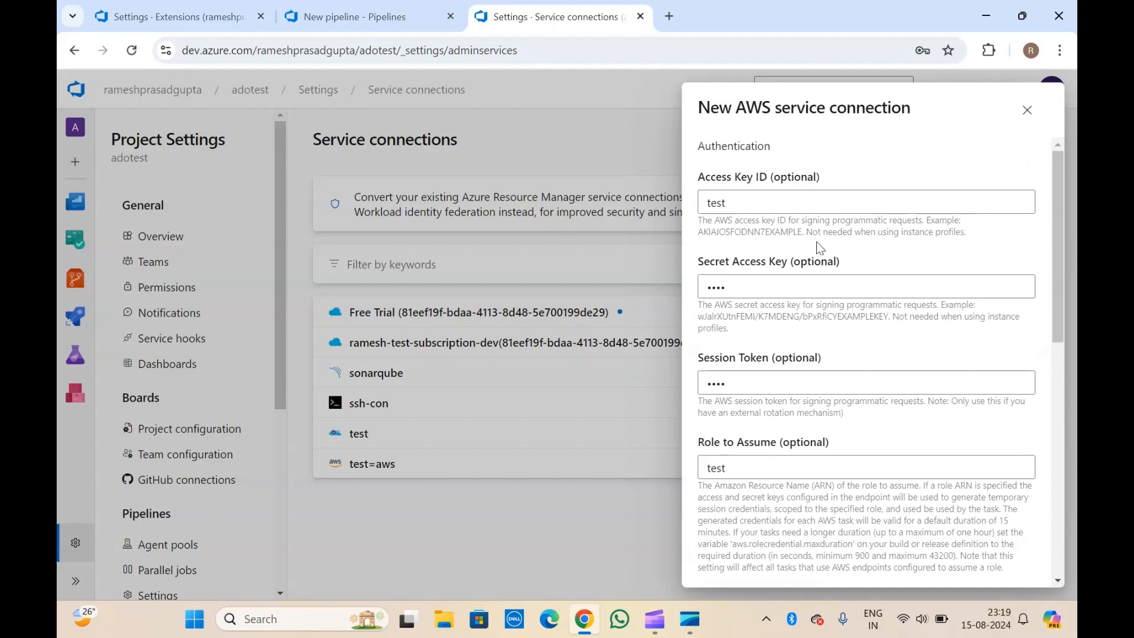
triple_click(855, 238)
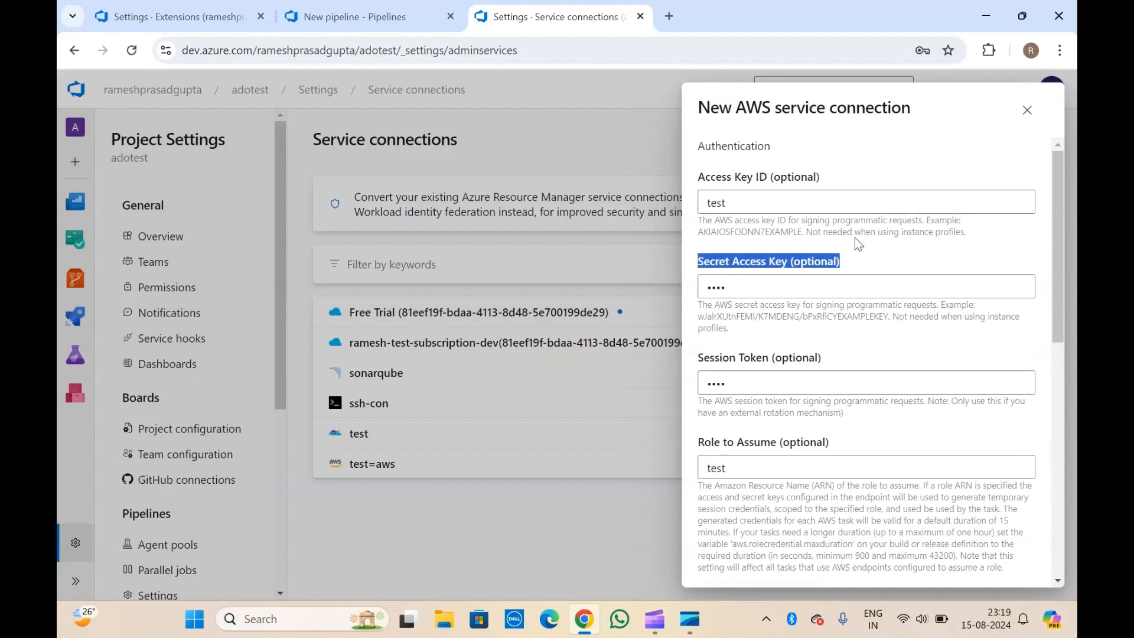
double_click(724, 178)
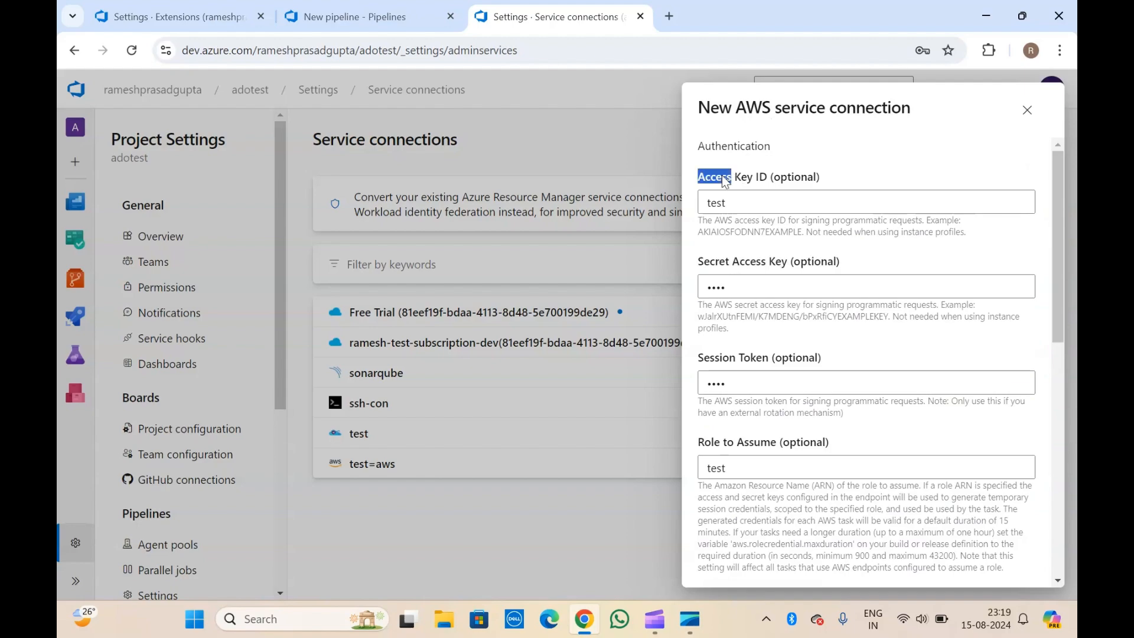
double_click(745, 261)
left_click(734, 358)
triple_click(717, 230)
left_click(739, 231)
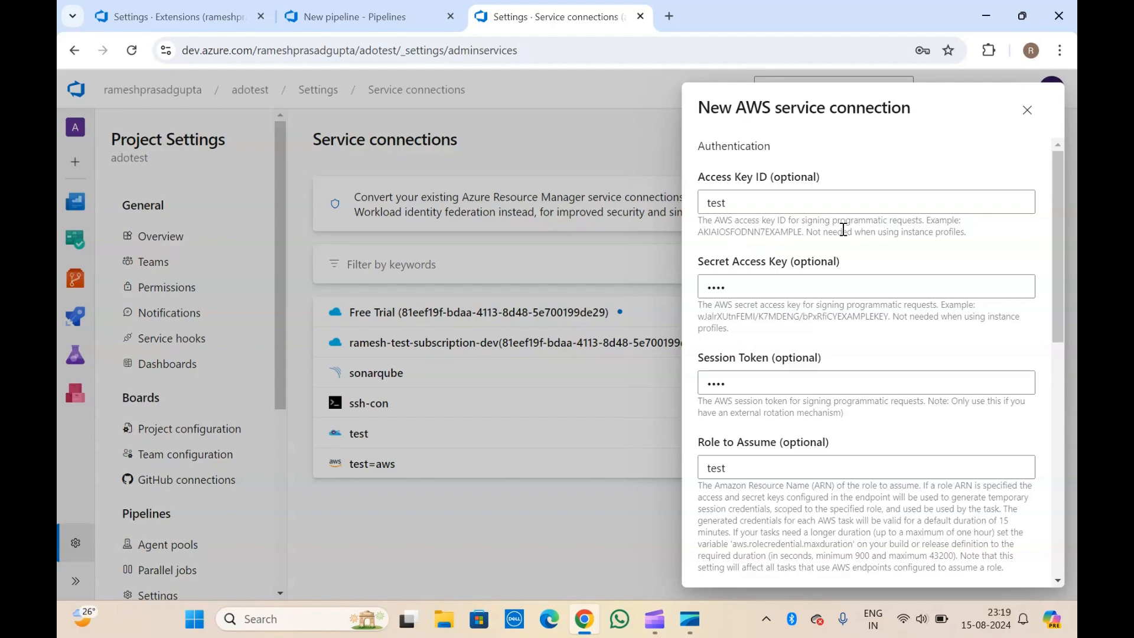
triple_click(719, 229)
left_click(827, 236)
scroll(765, 359, "down", 2)
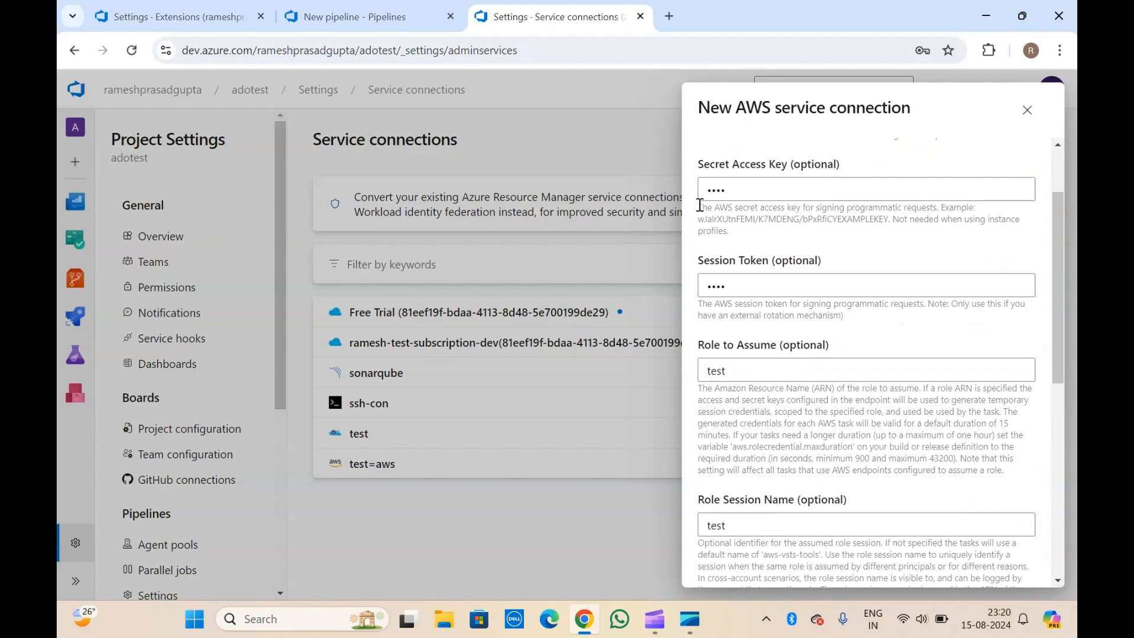
left_click_drag(700, 204, 743, 237)
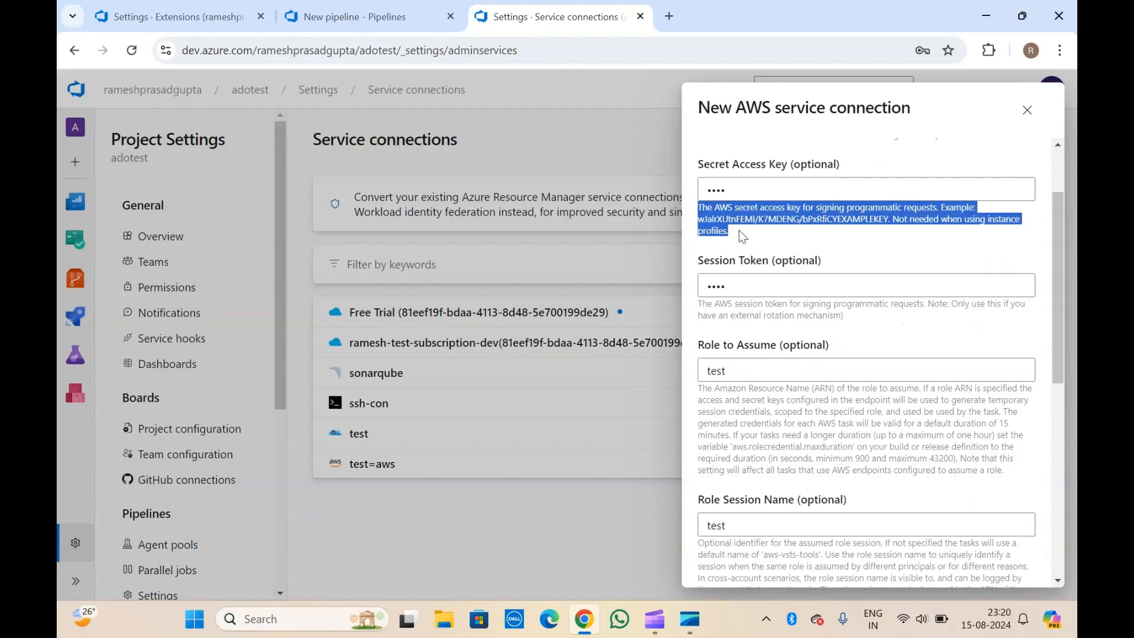
scroll(739, 231, "down", 2)
triple_click(738, 312)
left_click(737, 311)
scroll(738, 314, "down", 6)
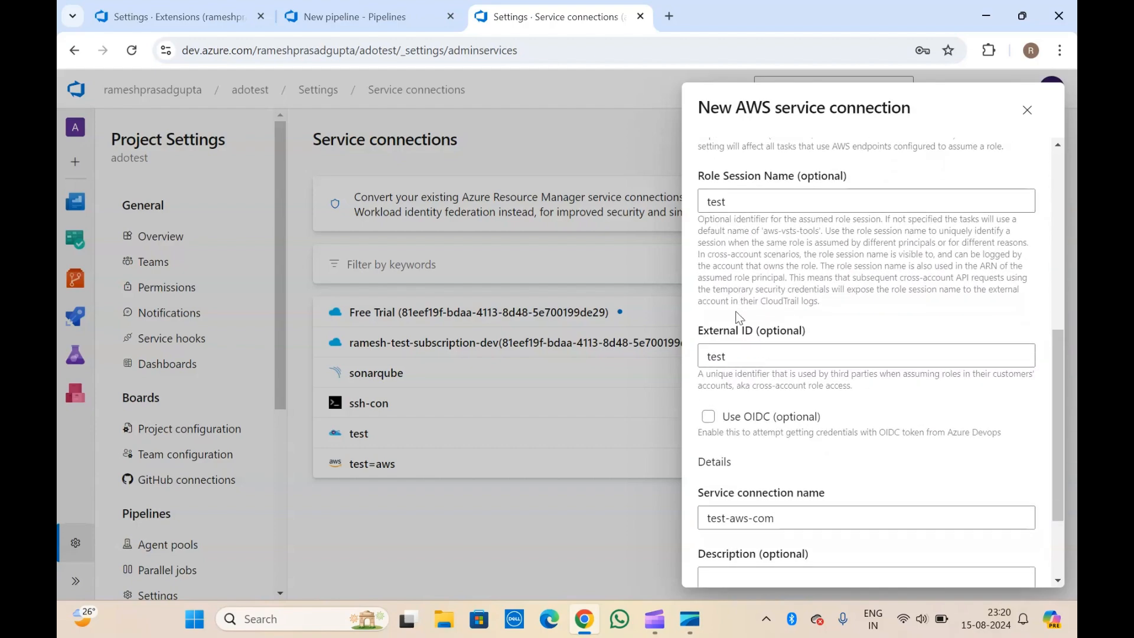
scroll(739, 317, "up", 8)
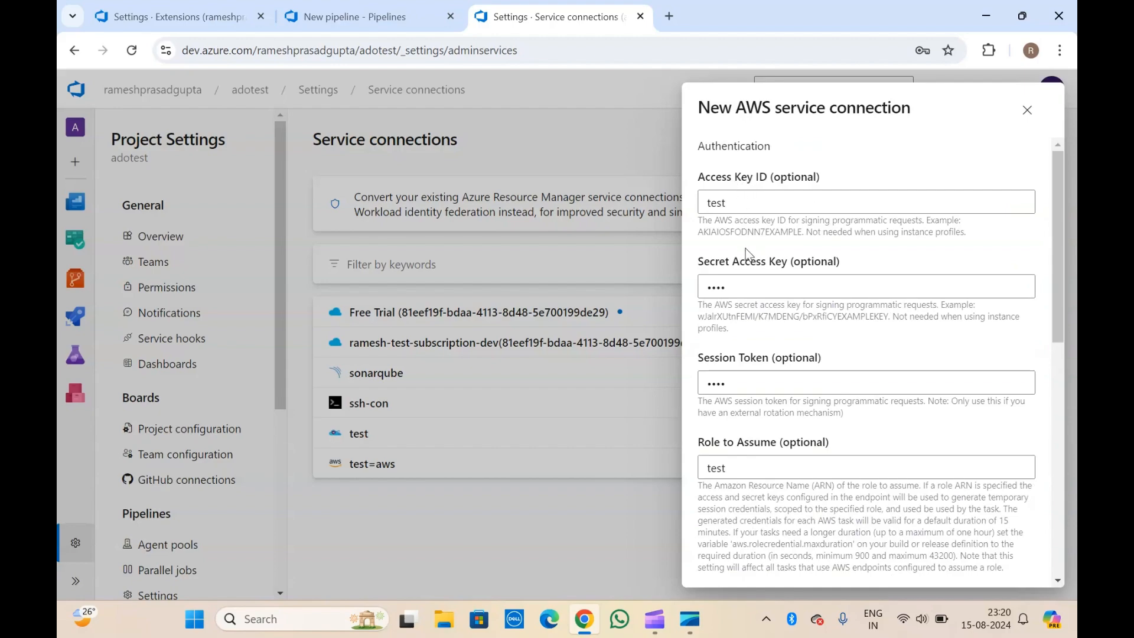
scroll(747, 253, "down", 10)
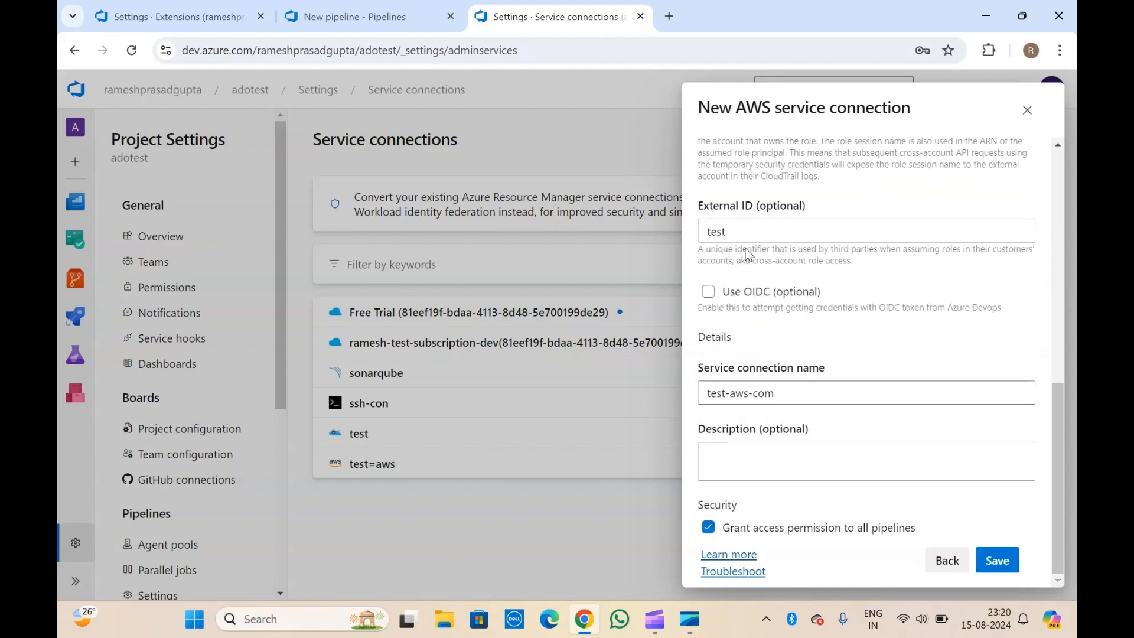
Save the test-aws-com connection and dismiss the browser's password warnings.
left_click(1001, 562)
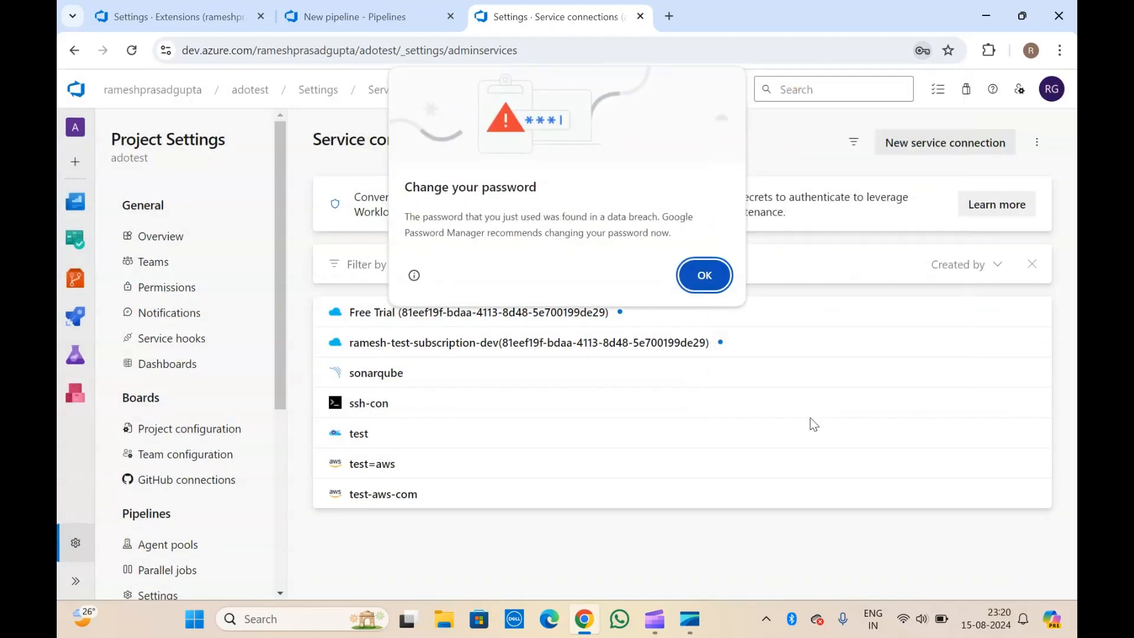
left_click(715, 275)
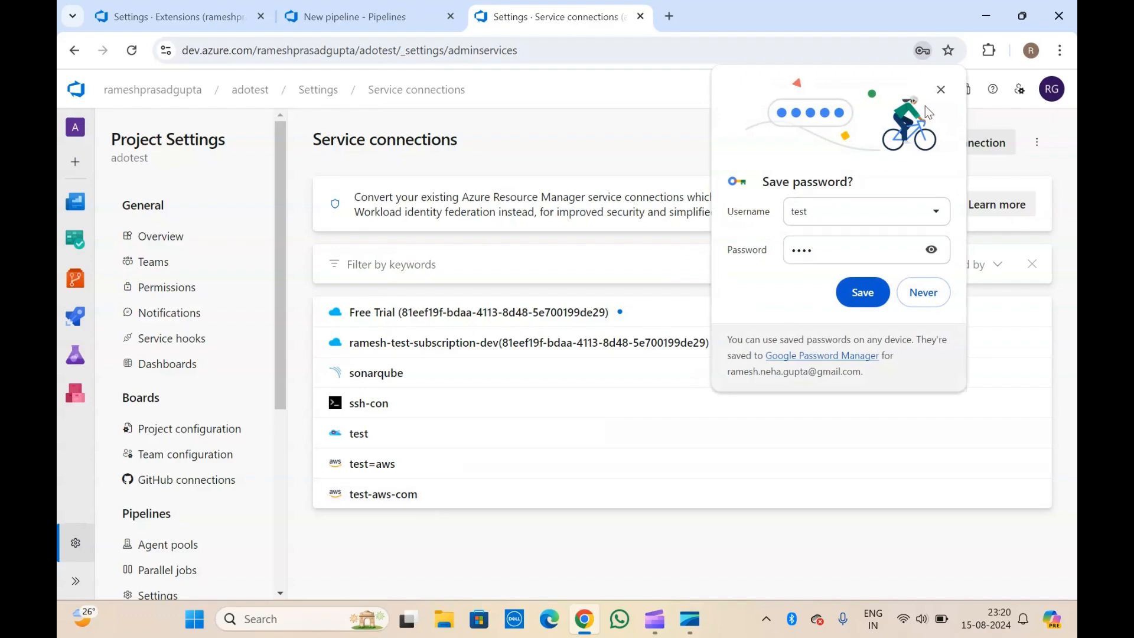
left_click(941, 90)
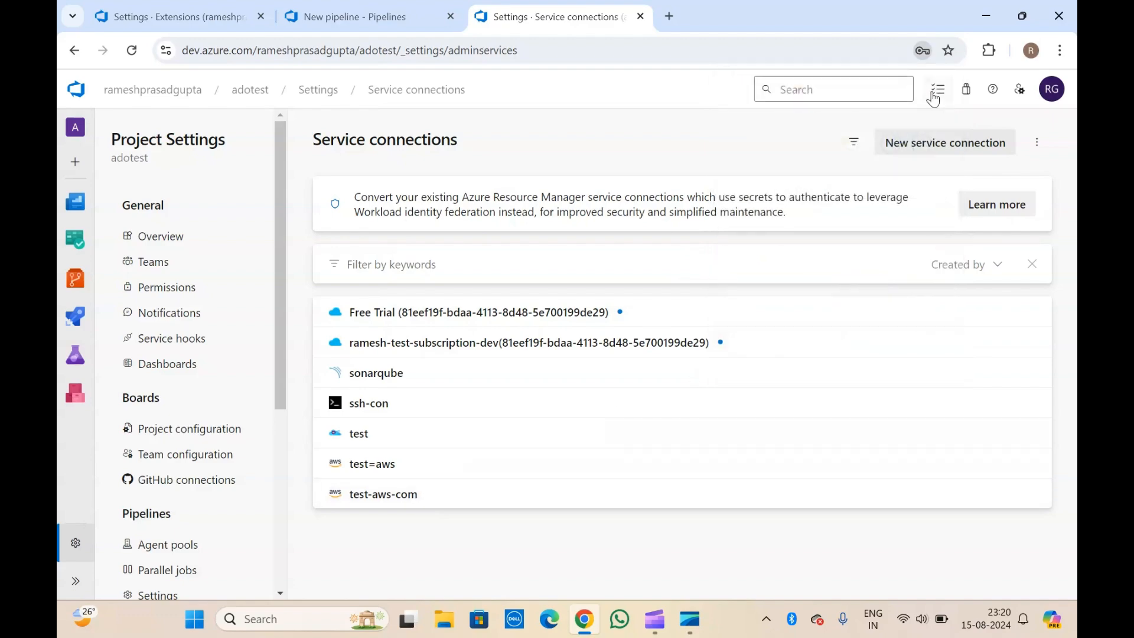
Inspect test-aws-com's details, usage history, and approvals and checks.
left_click(395, 500)
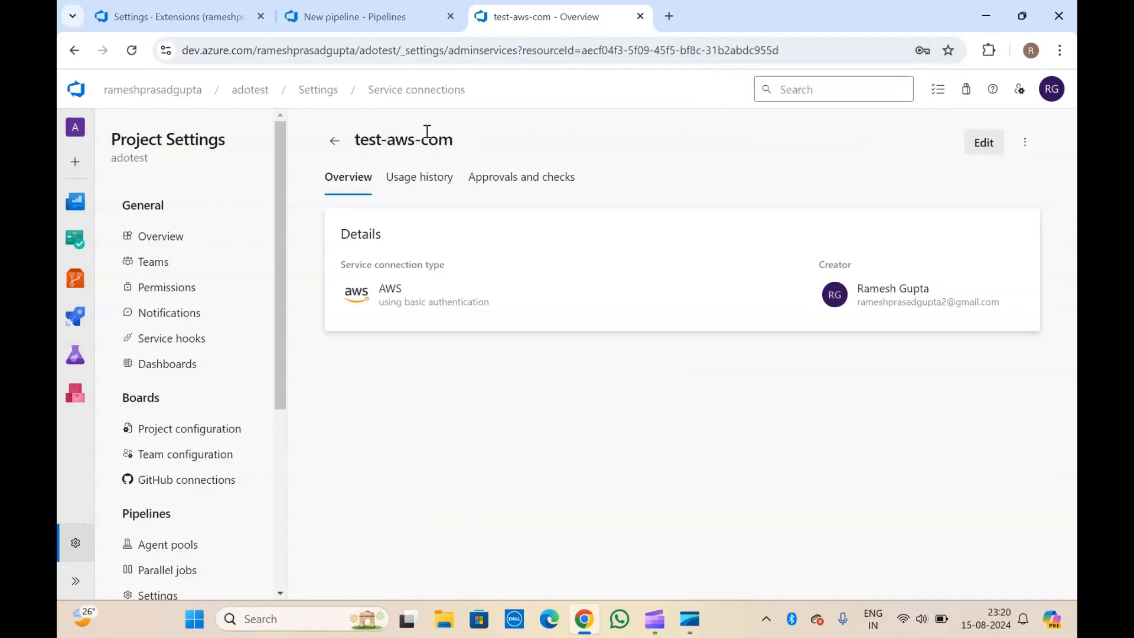
left_click_drag(427, 131, 413, 177)
left_click(417, 177)
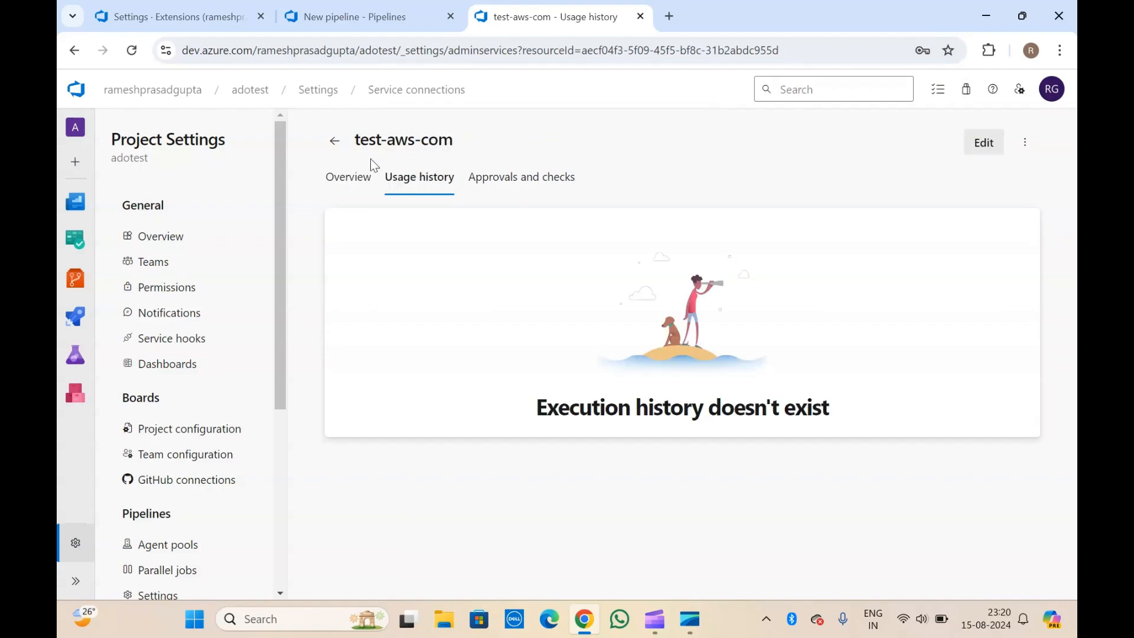
left_click(359, 181)
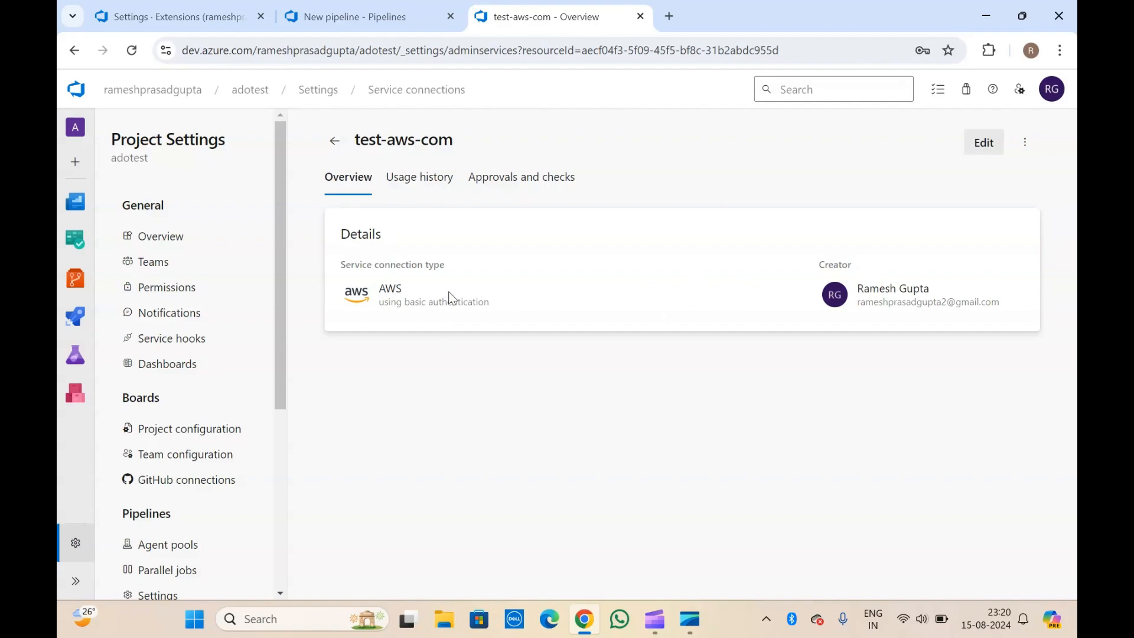
left_click(423, 185)
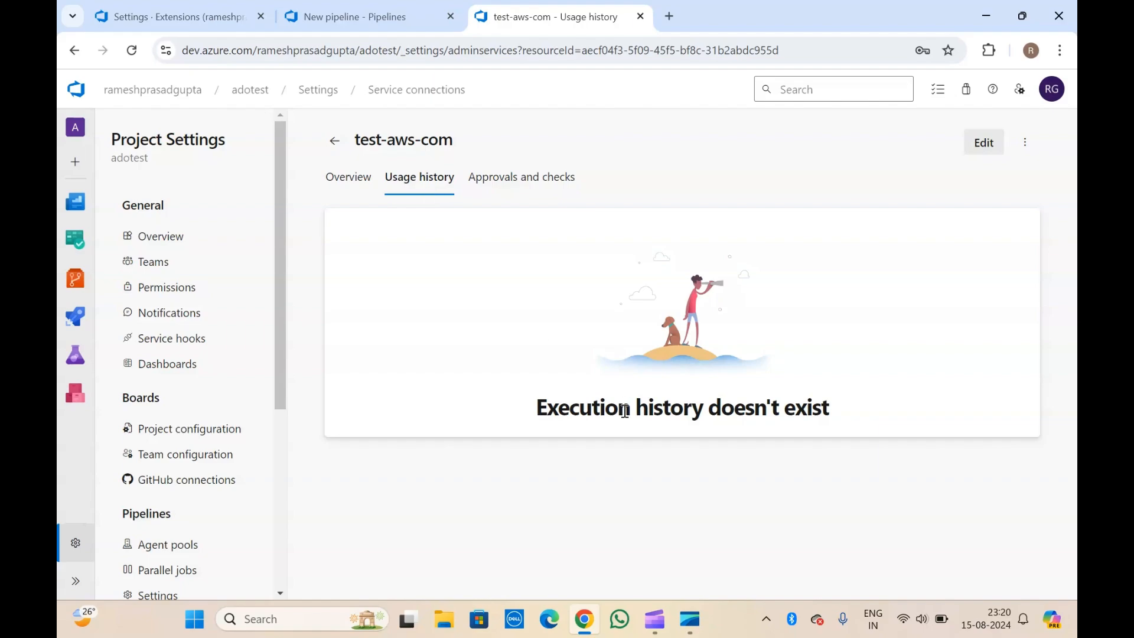
left_click(539, 190)
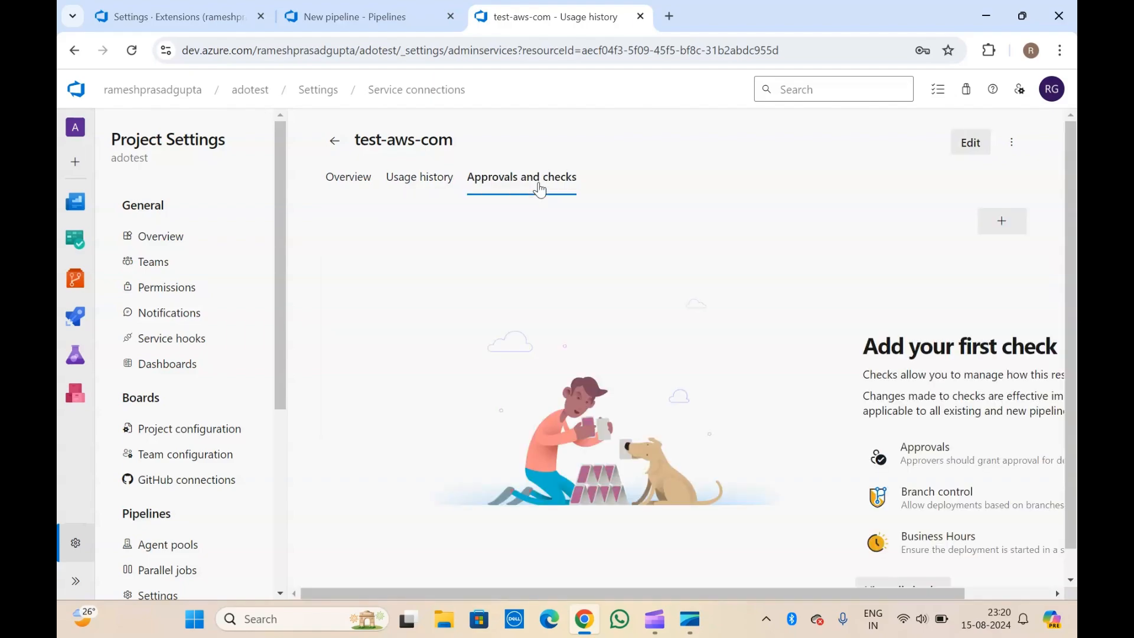
left_click(355, 184)
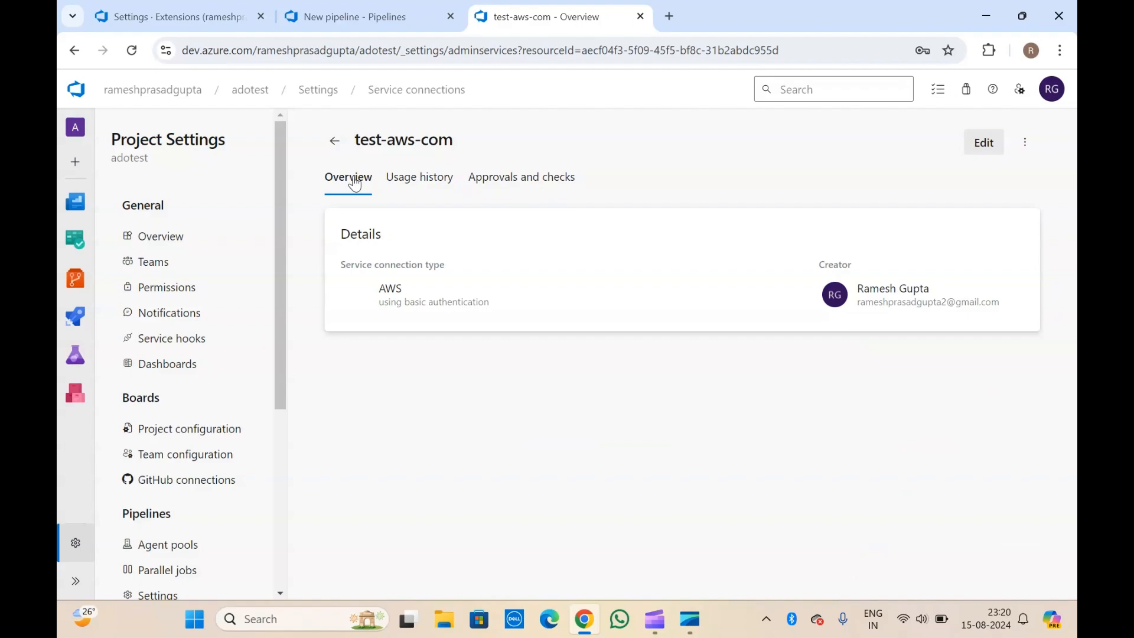
Return to the new pipeline's YAML and place the cursor on line 9.
left_click(378, 8)
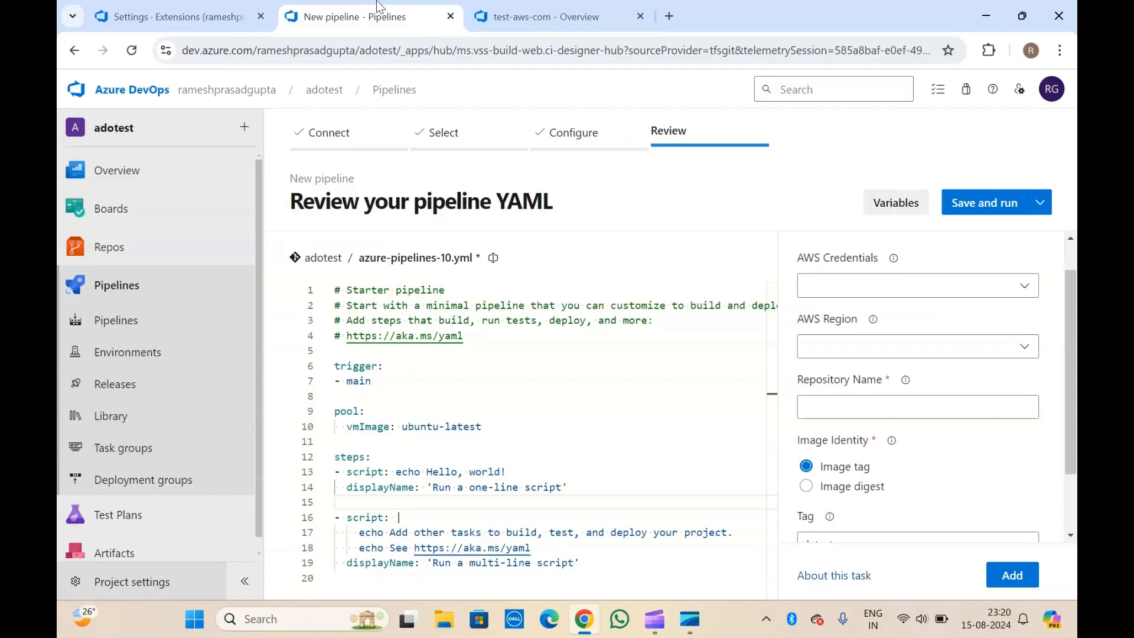
left_click(1021, 286)
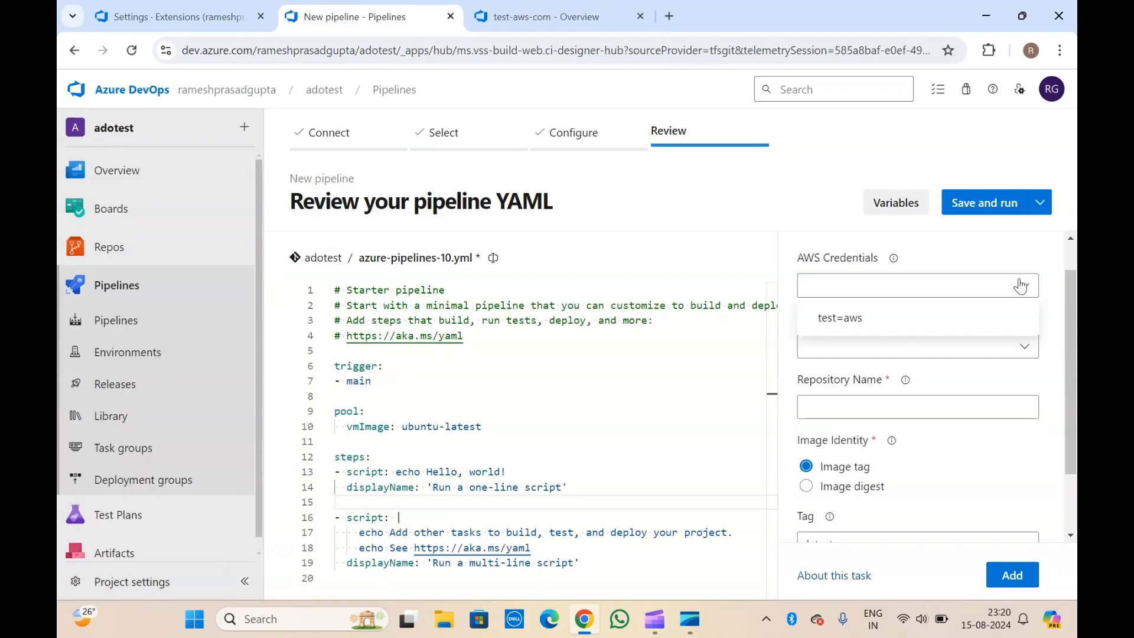
left_click(859, 260)
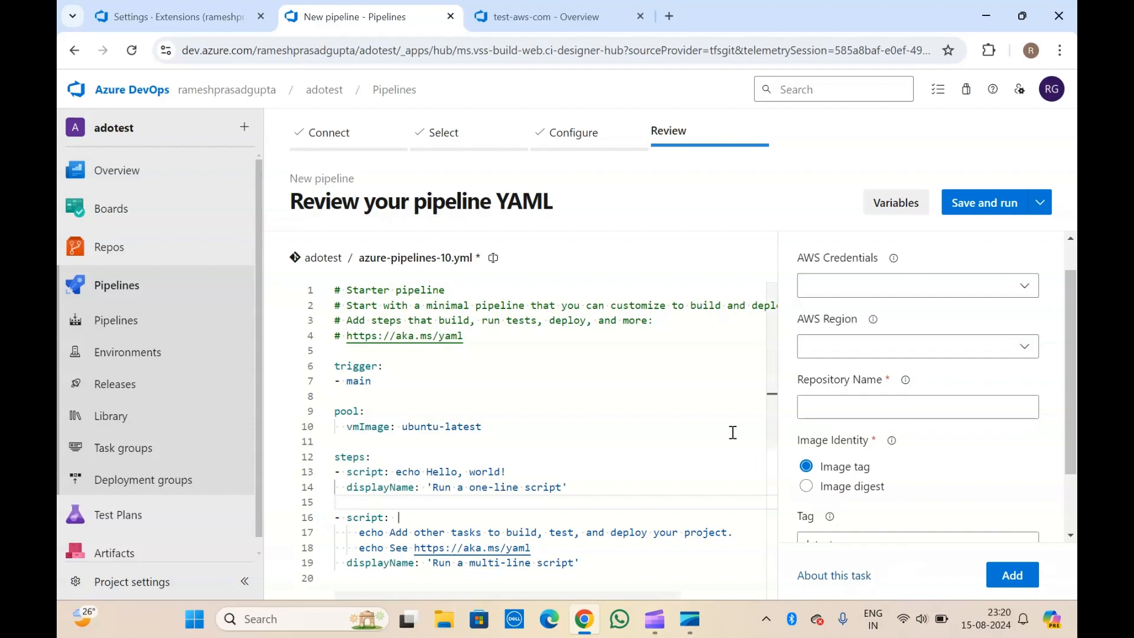
left_click(719, 409)
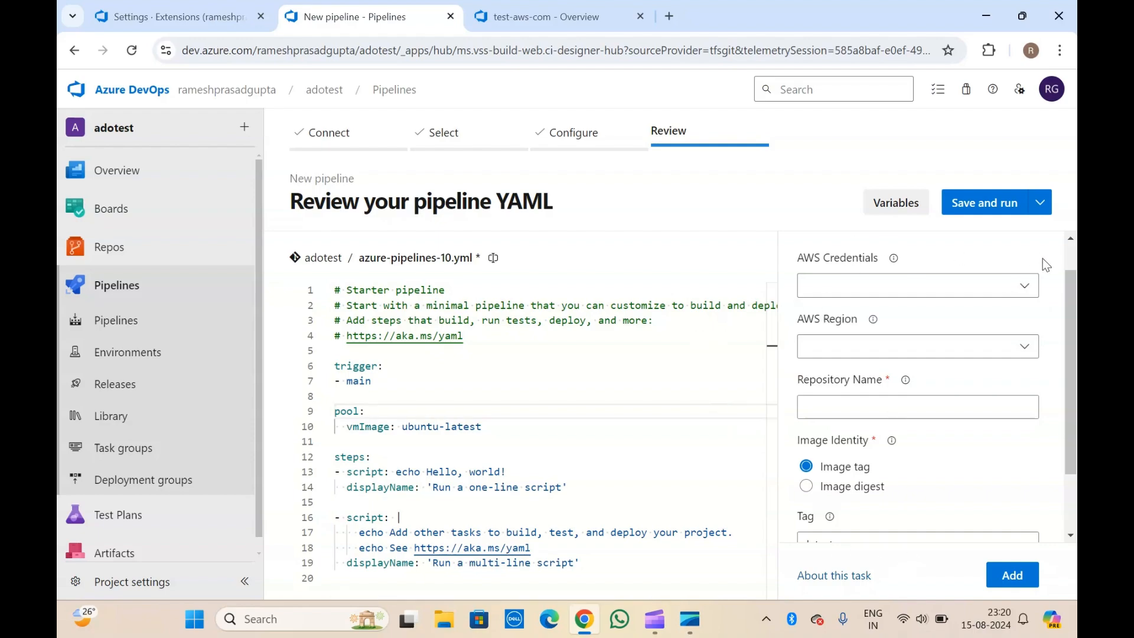
scroll(1043, 258, "down", 1)
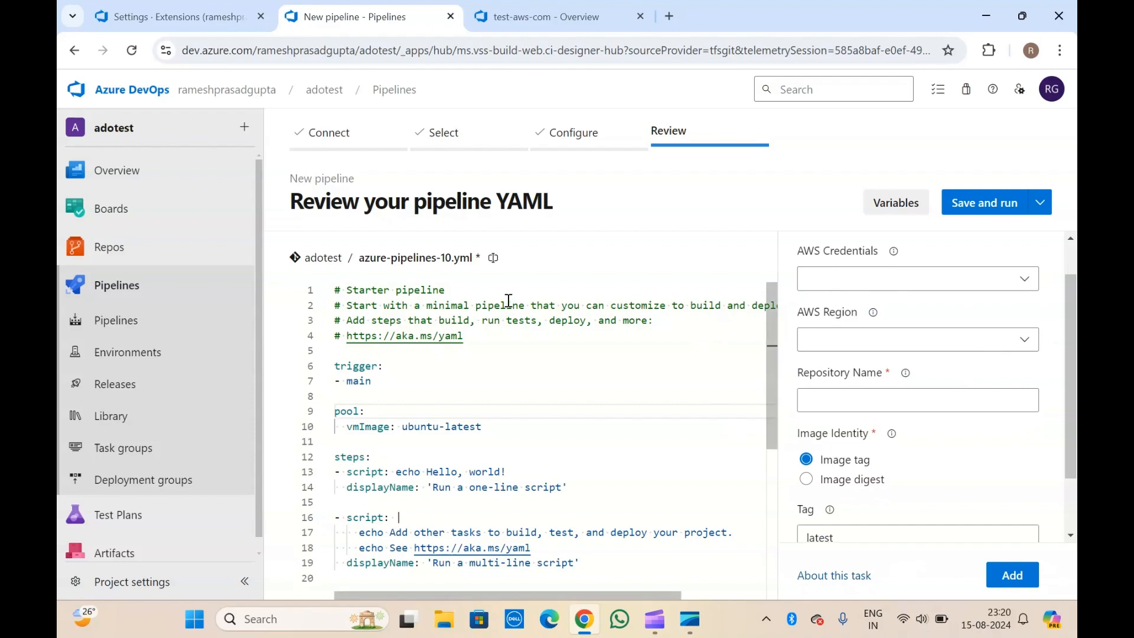
scroll(532, 307, "down", 5)
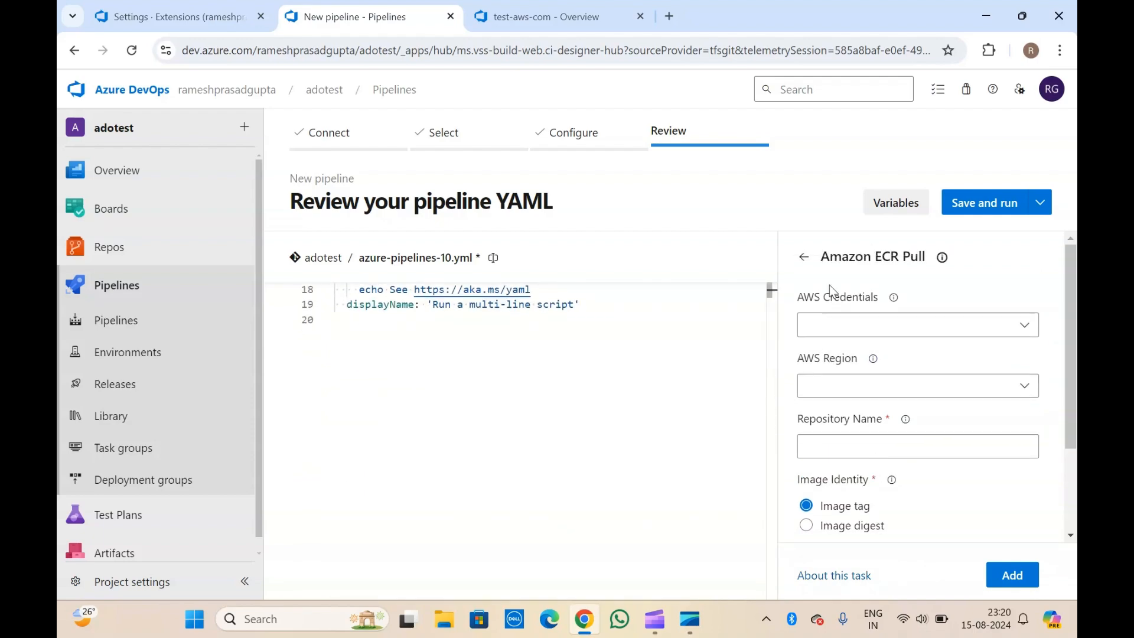
left_click(805, 258)
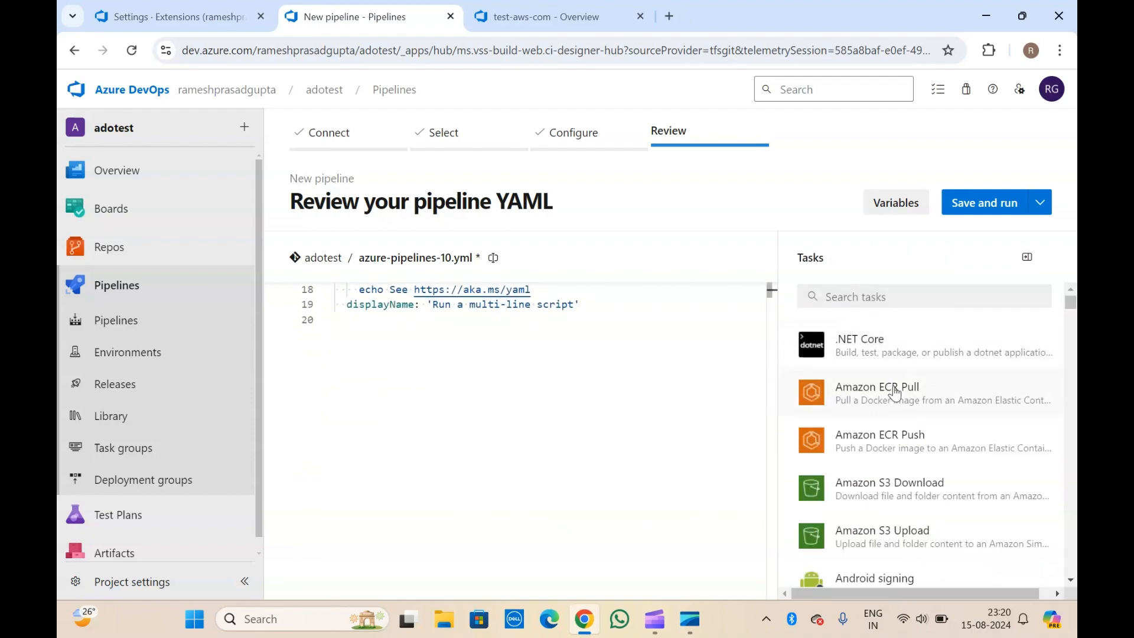
In the Amazon ECR Pull task, use test-aws-com credentials and the Europe (Frankfurt) region.
left_click(838, 385)
left_click(917, 331)
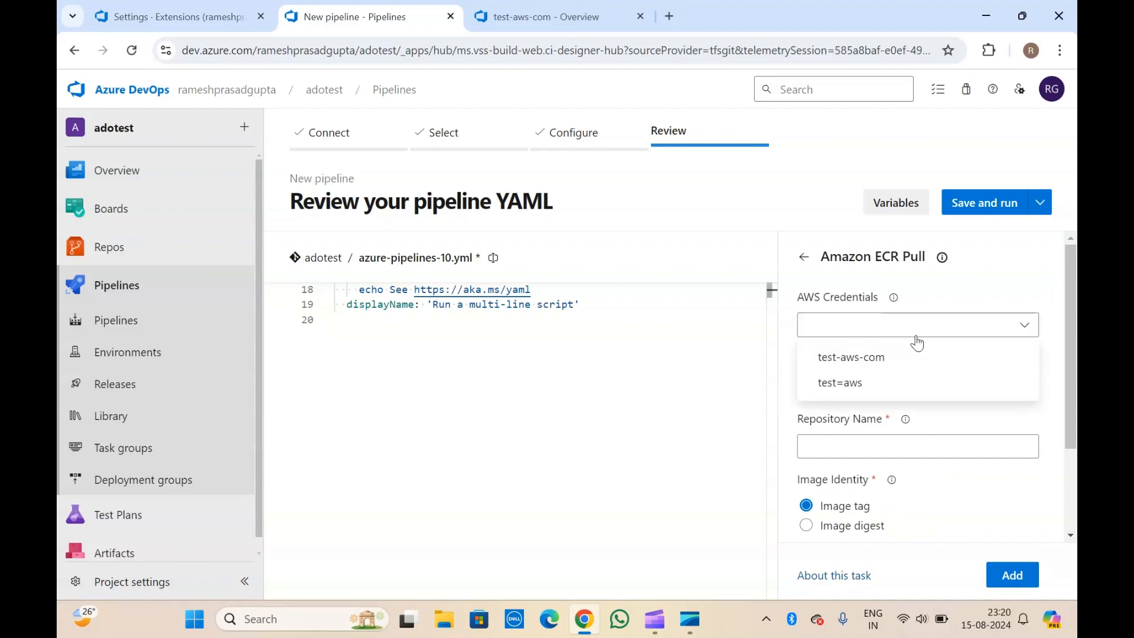
left_click(847, 363)
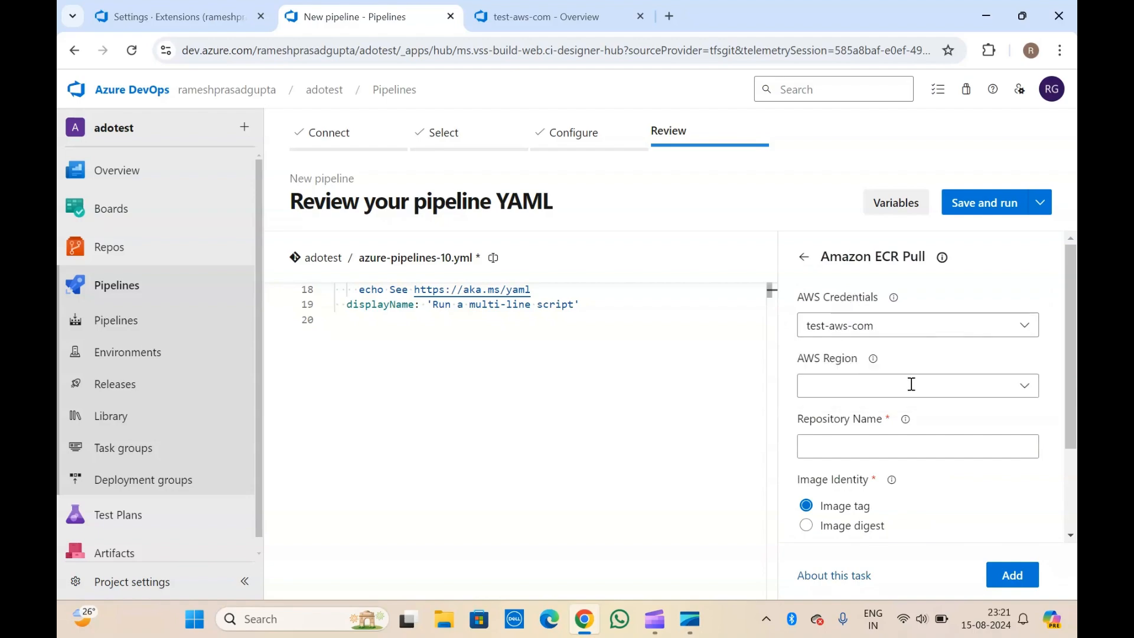
left_click(1022, 385)
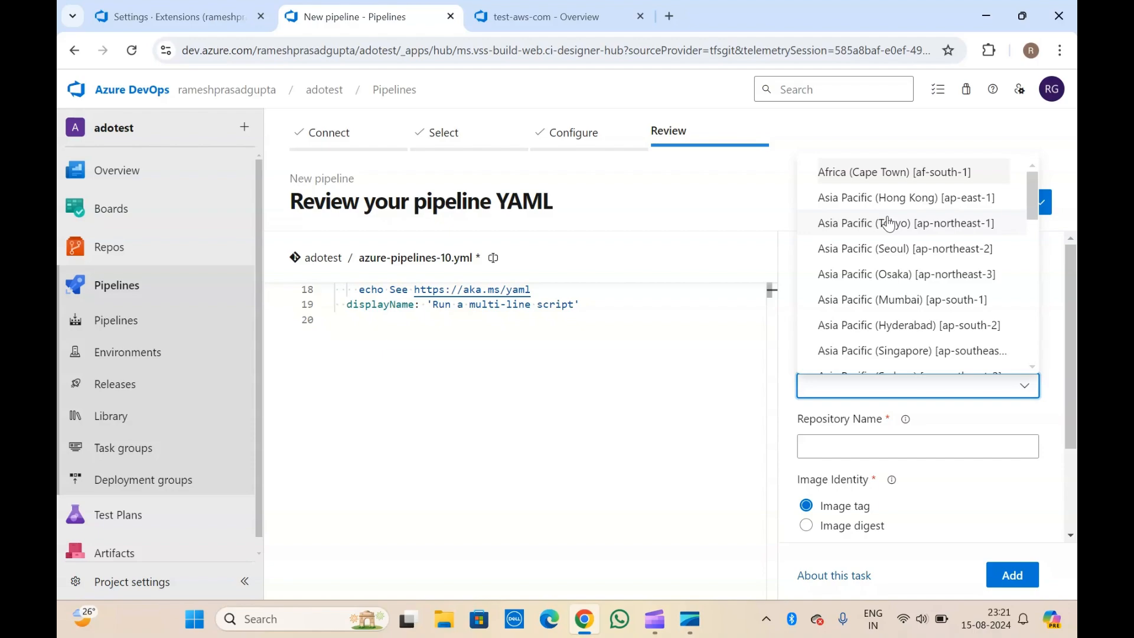
scroll(890, 224, "down", 4)
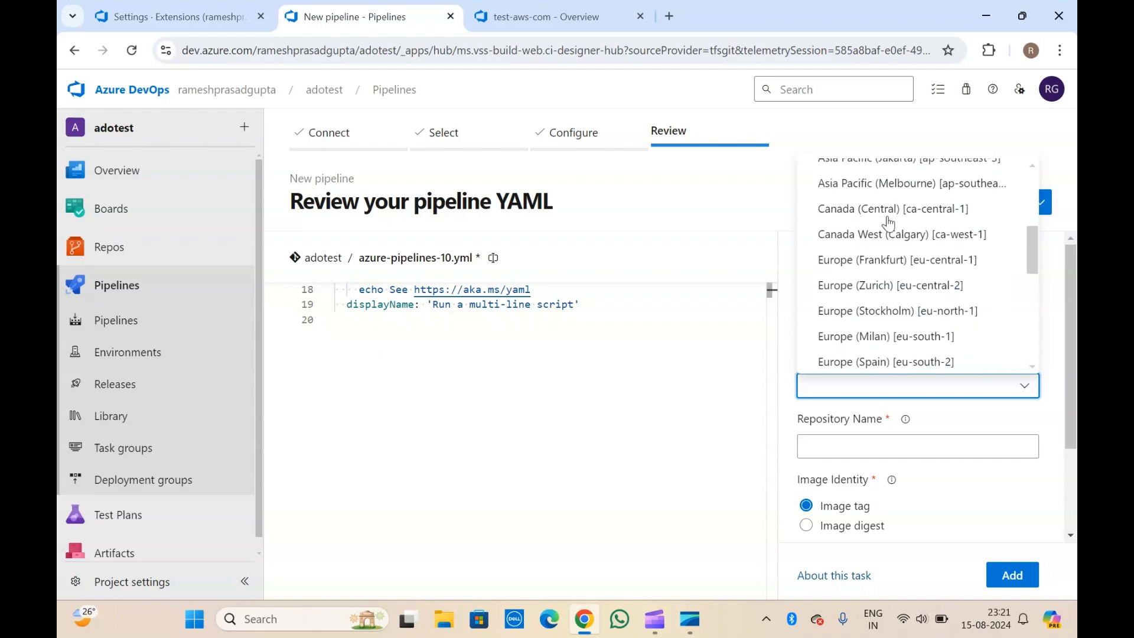
left_click(881, 261)
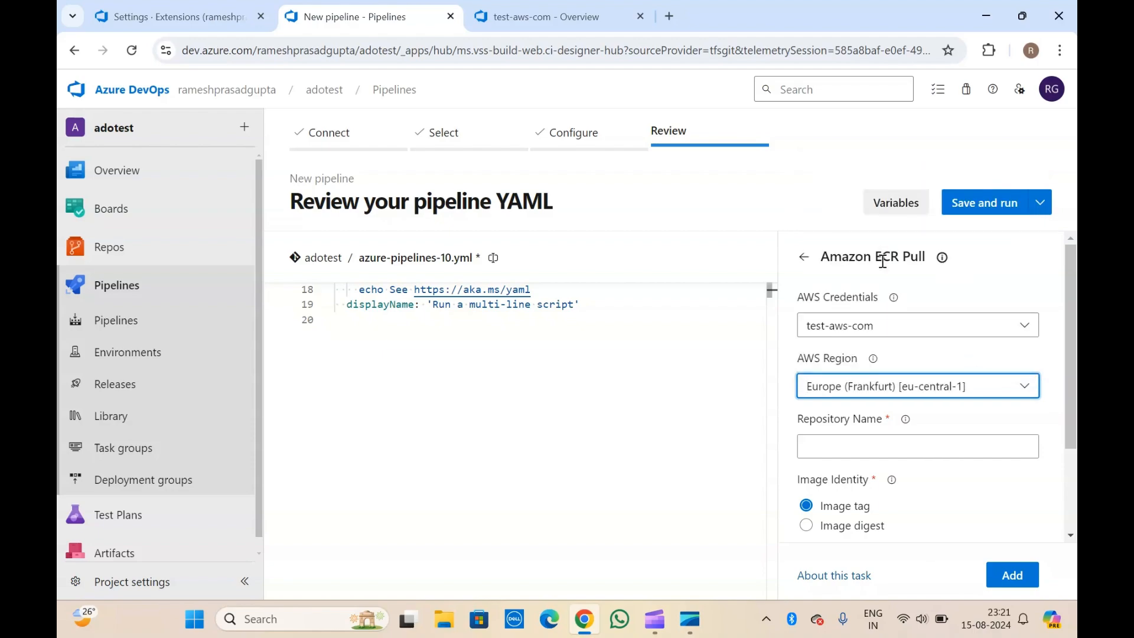
Set the ECR Pull repository name to test-reg.
scroll(842, 361, "down", 2)
left_click(874, 384)
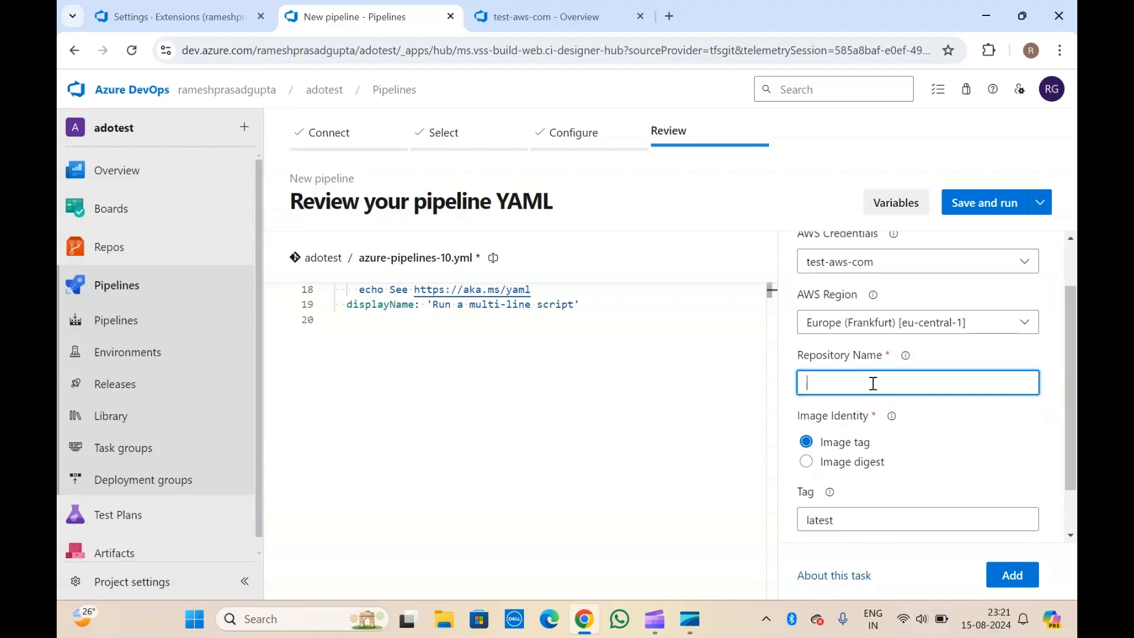
scroll(874, 384, "up", 2)
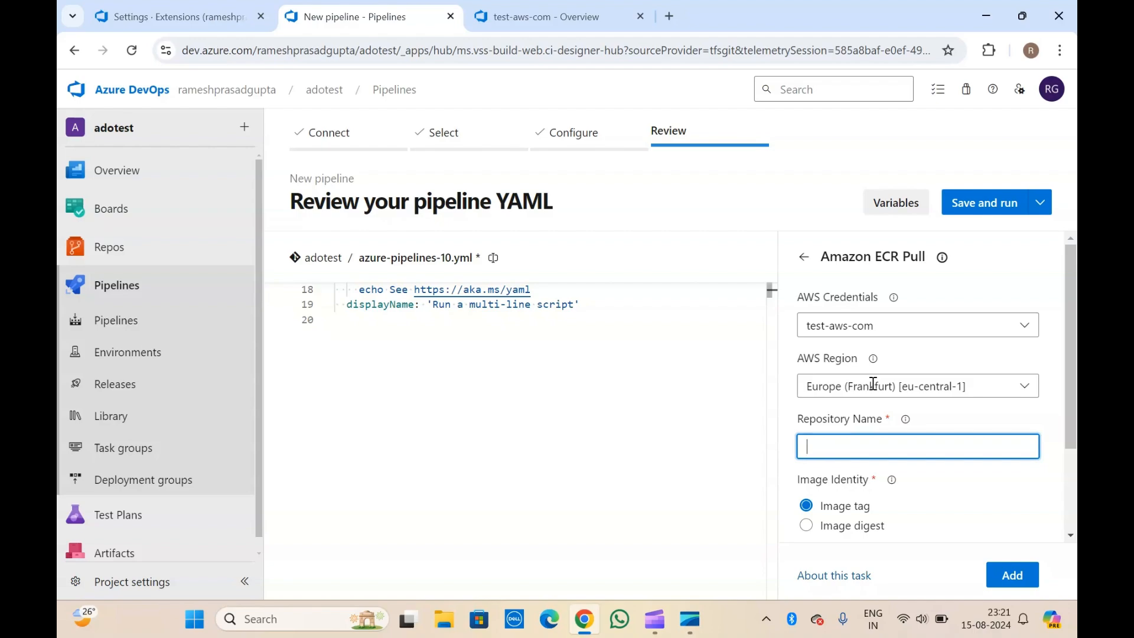
left_click(942, 258)
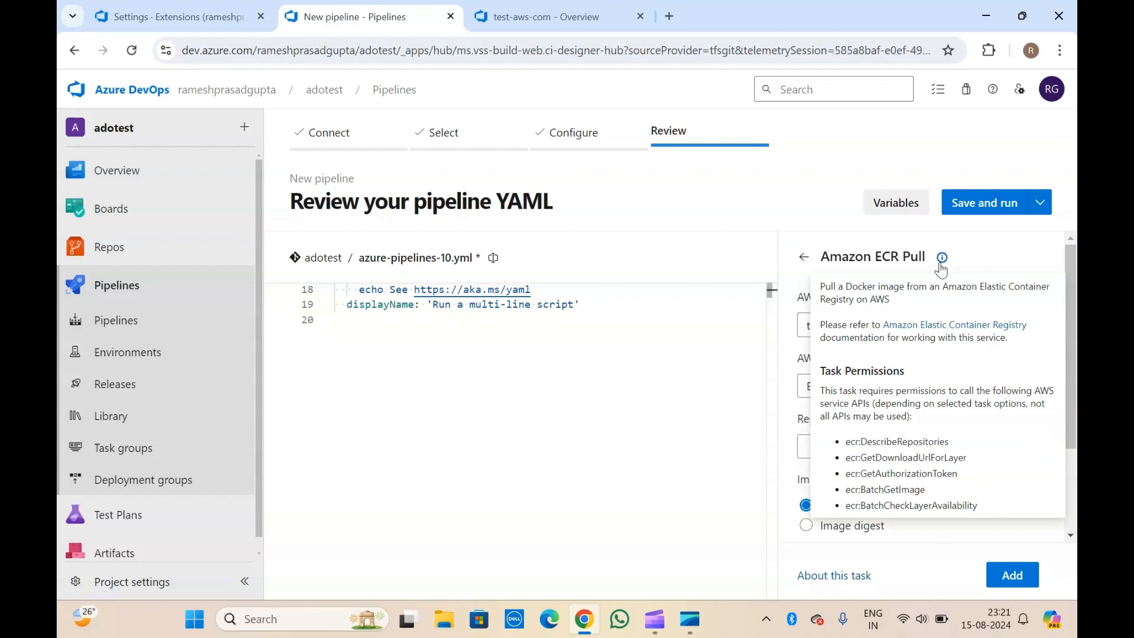
left_click(901, 249)
left_click(851, 448)
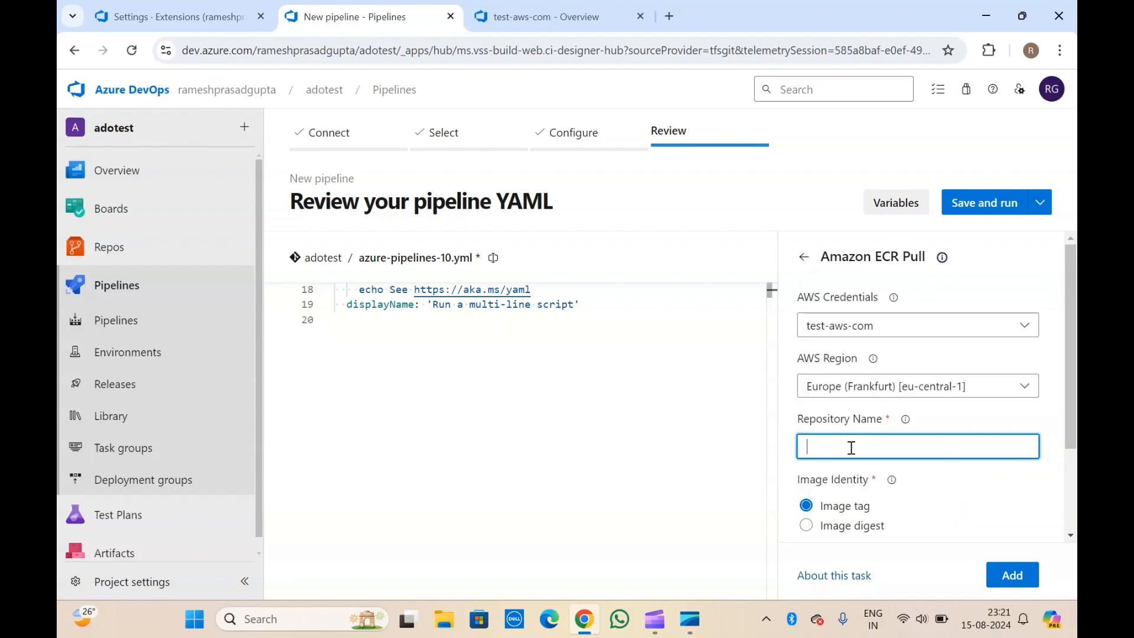
type("test-reg")
left_click(851, 419)
Keep the image identified by tag with the value latest.
scroll(851, 419, "down", 2)
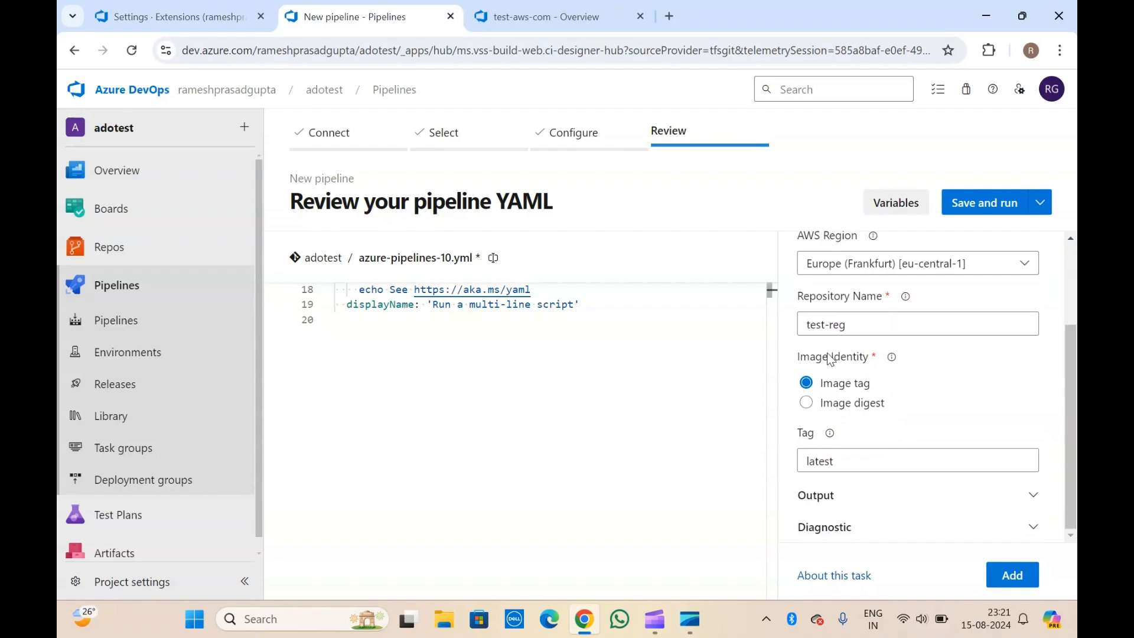
mouse_move(891, 360)
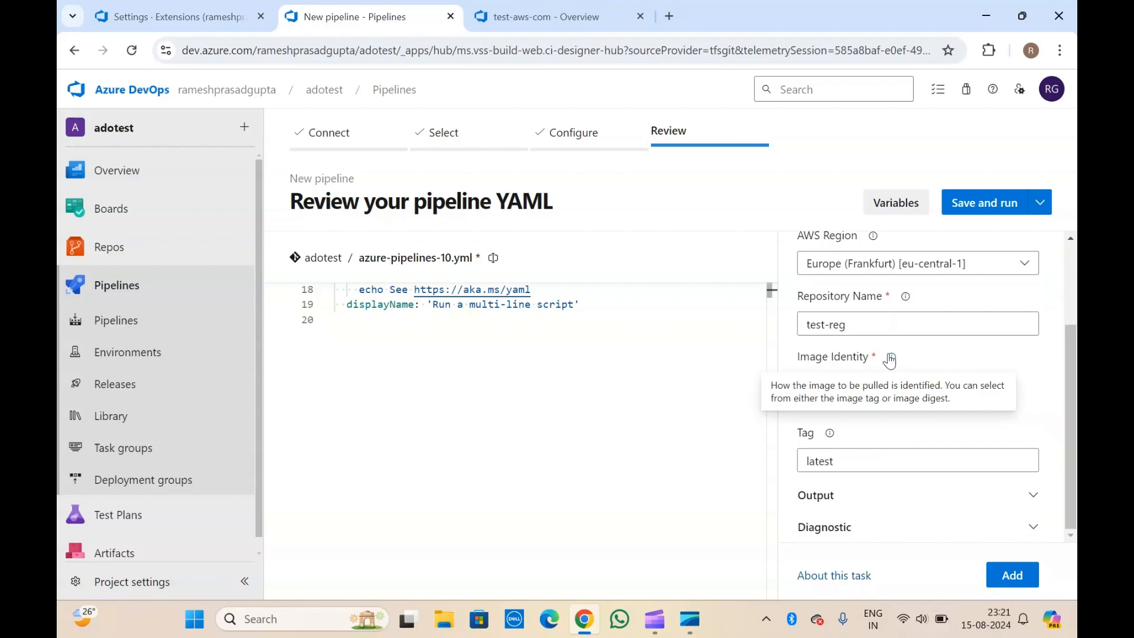
left_click(834, 415)
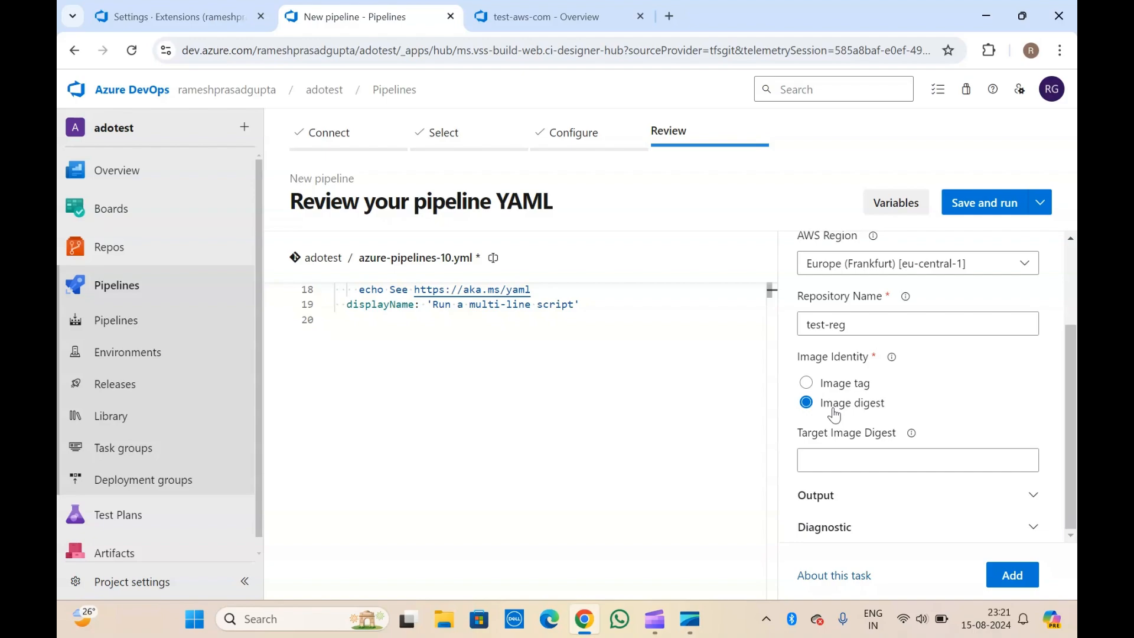
left_click(843, 388)
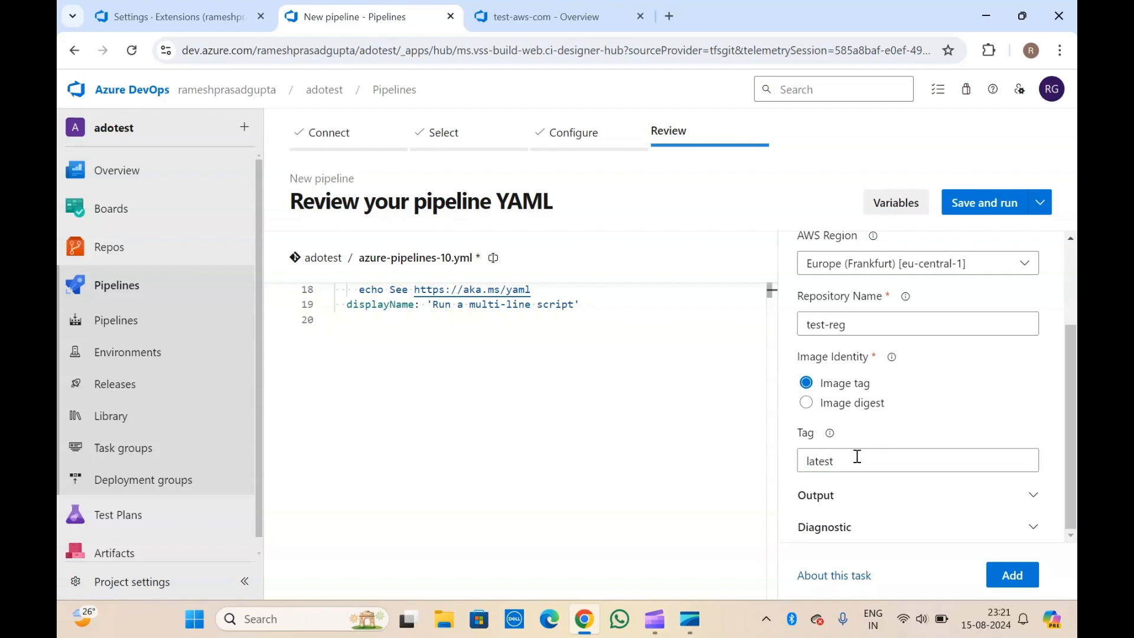
left_click(854, 464)
left_click(867, 440)
scroll(866, 440, "up", 2)
scroll(867, 441, "down", 2)
Expand the task's Output and Diagnostic sections and review the image tag output variable.
left_click(830, 496)
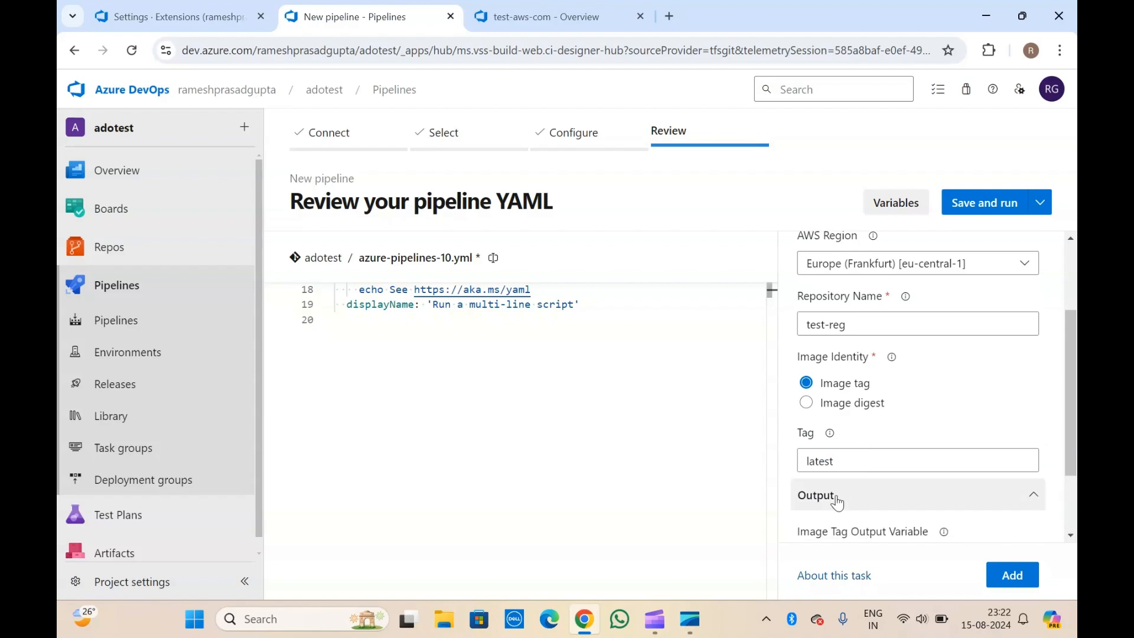
scroll(833, 499, "down", 2)
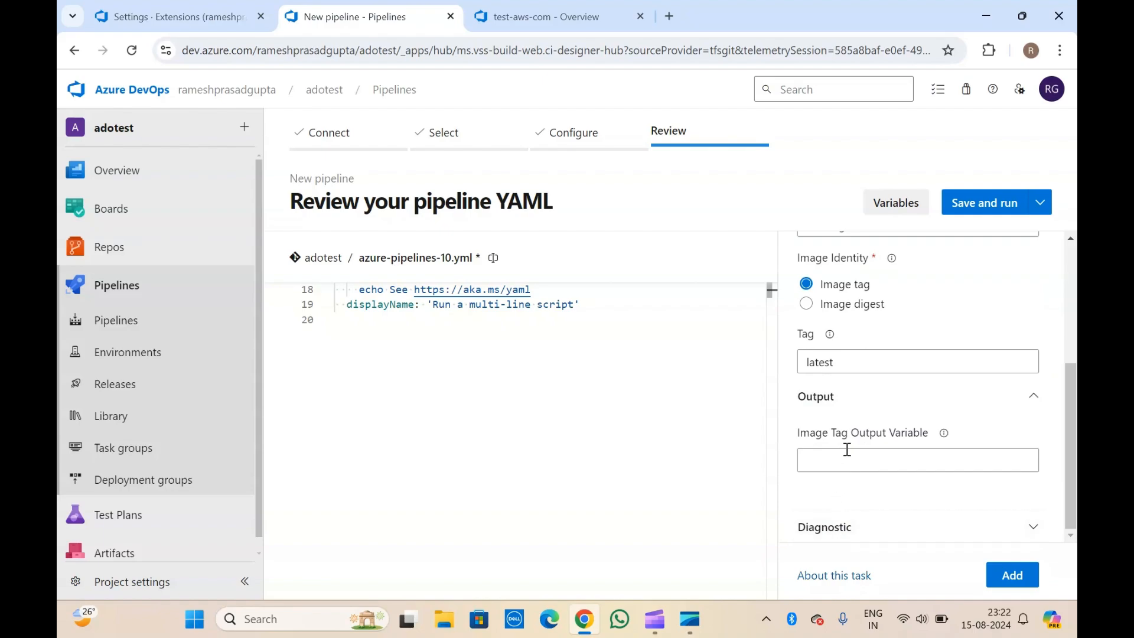
left_click(839, 525)
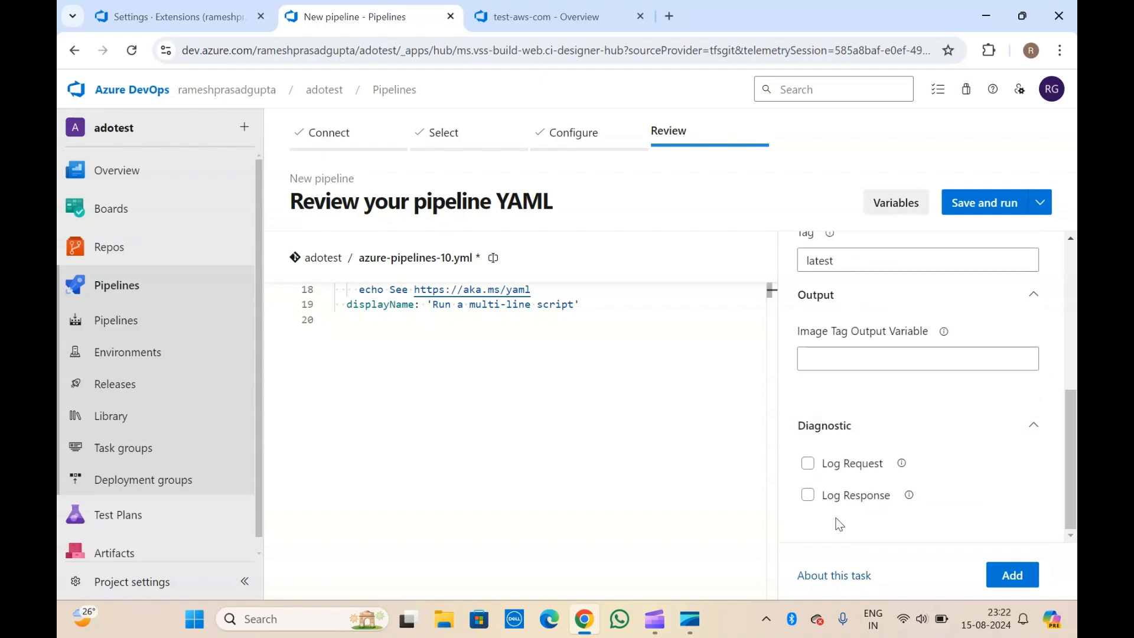
scroll(849, 396, "up", 3)
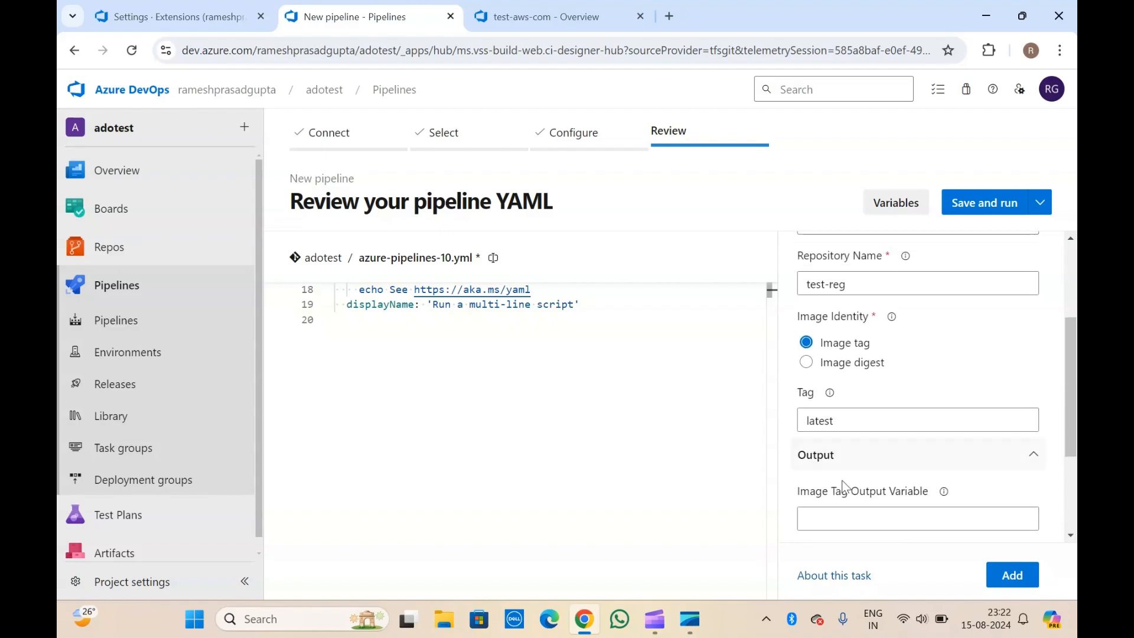
left_click(862, 514)
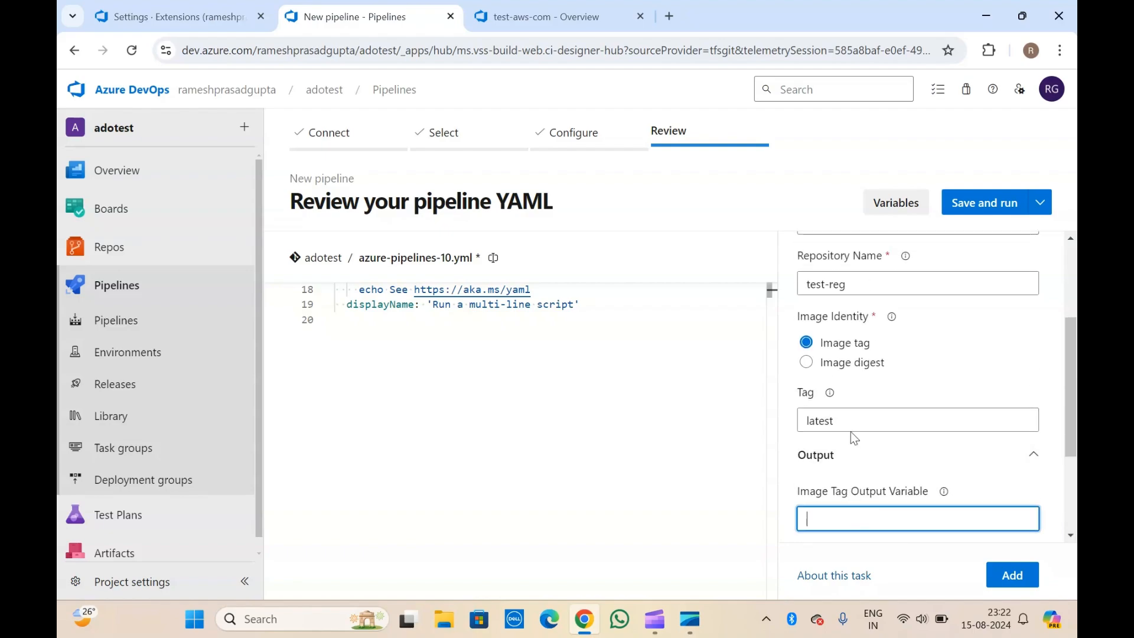
scroll(850, 437, "up", 3)
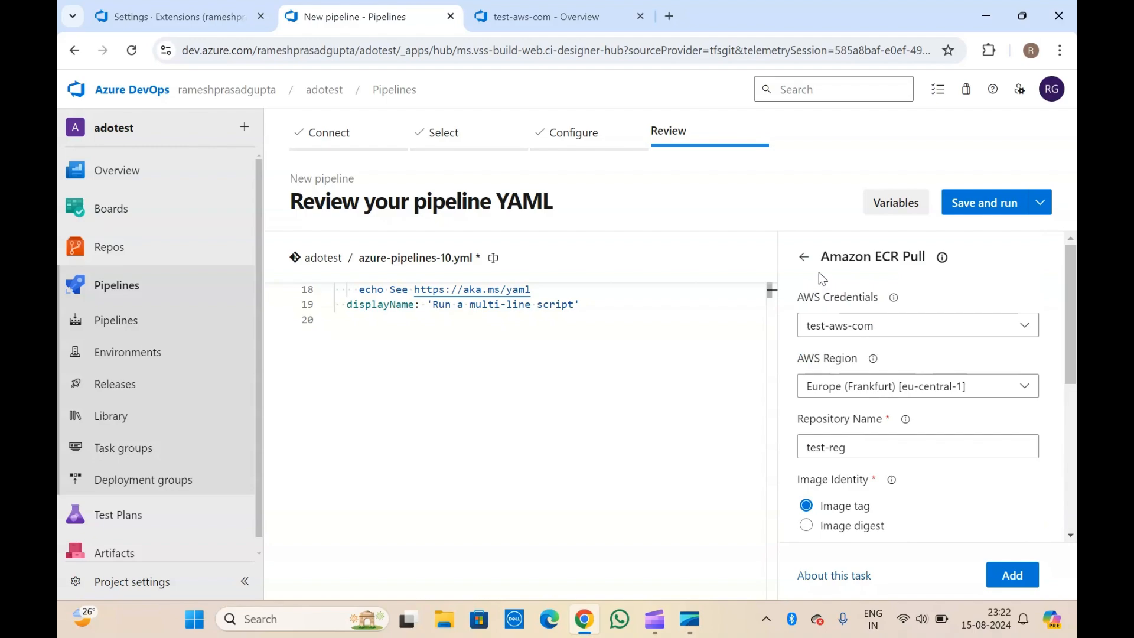
Configure Amazon ECR Pull with test-aws-com, Asia Pacific (Mumbai) and repository test-rreg.
left_click(804, 257)
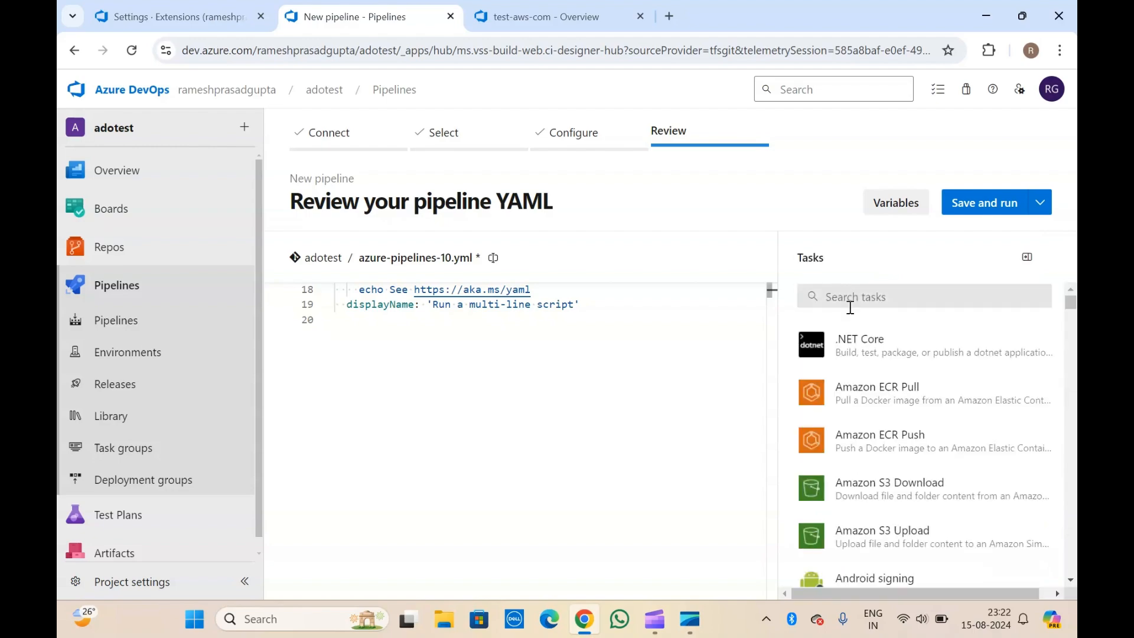
left_click(882, 391)
left_click(892, 331)
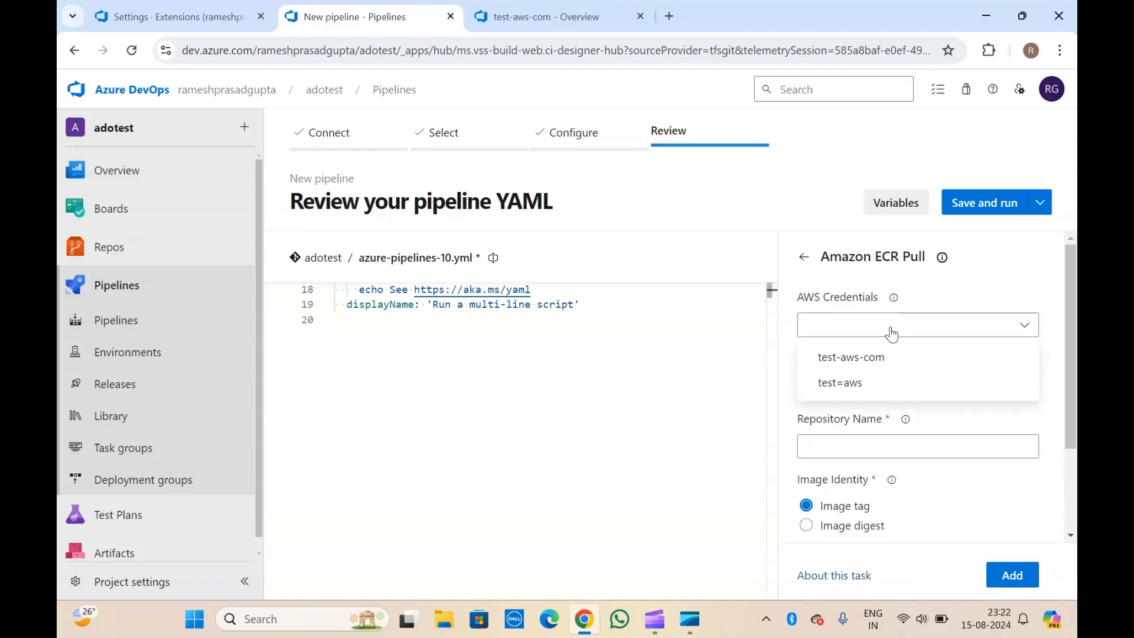
left_click(873, 356)
left_click(860, 383)
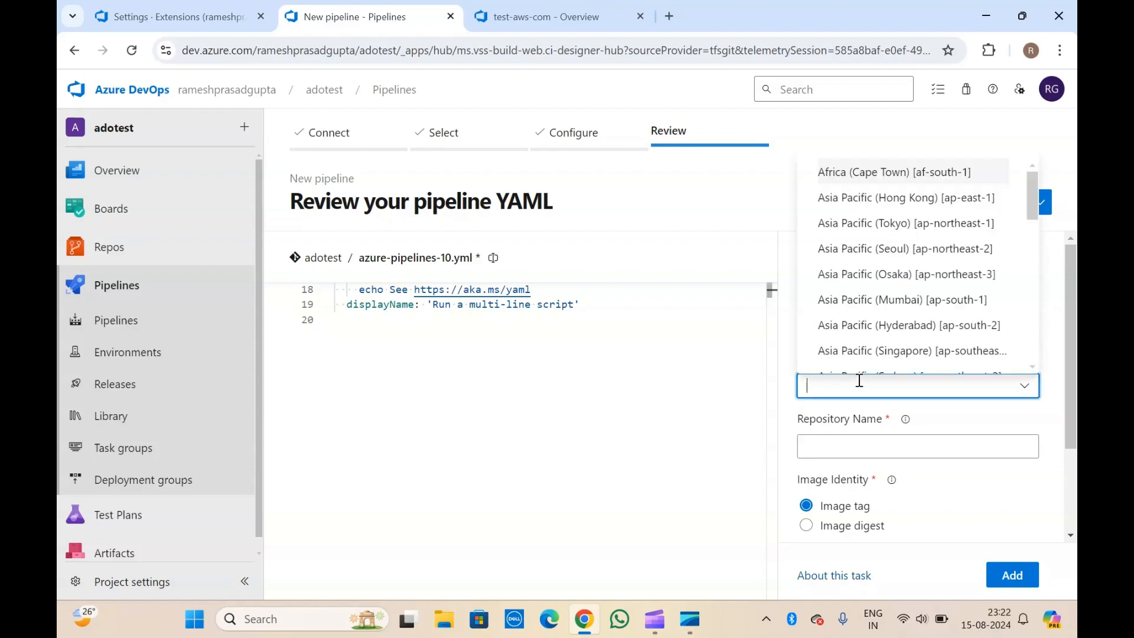
left_click(872, 299)
left_click(895, 444)
type("test-rreg")
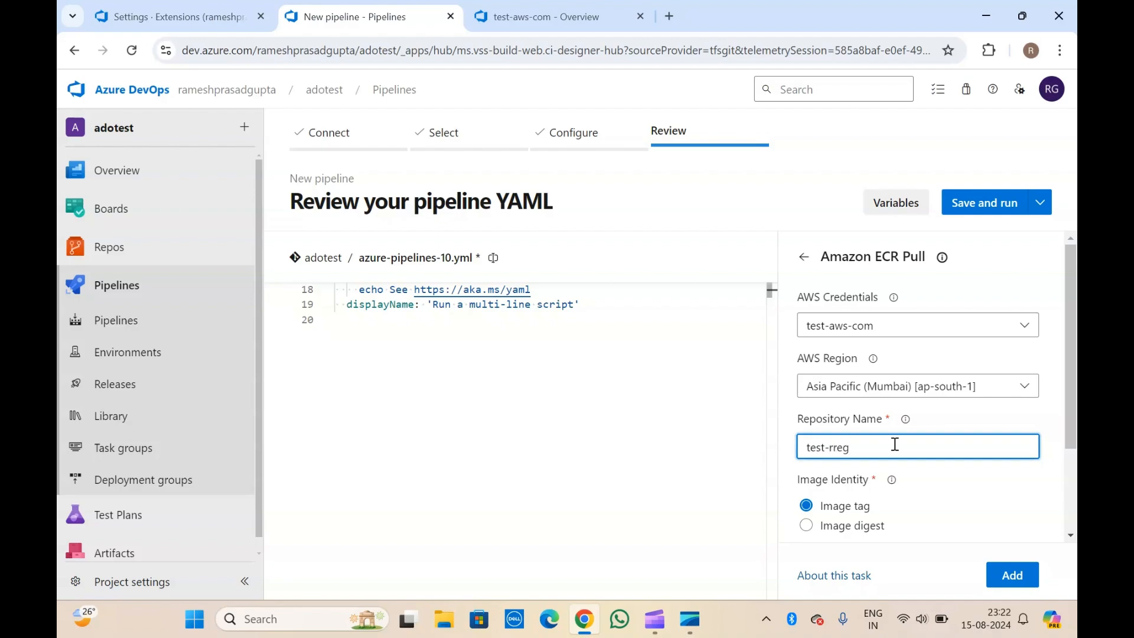
Insert the configured ECR Pull task into the YAML at line 20.
scroll(895, 444, "down", 2)
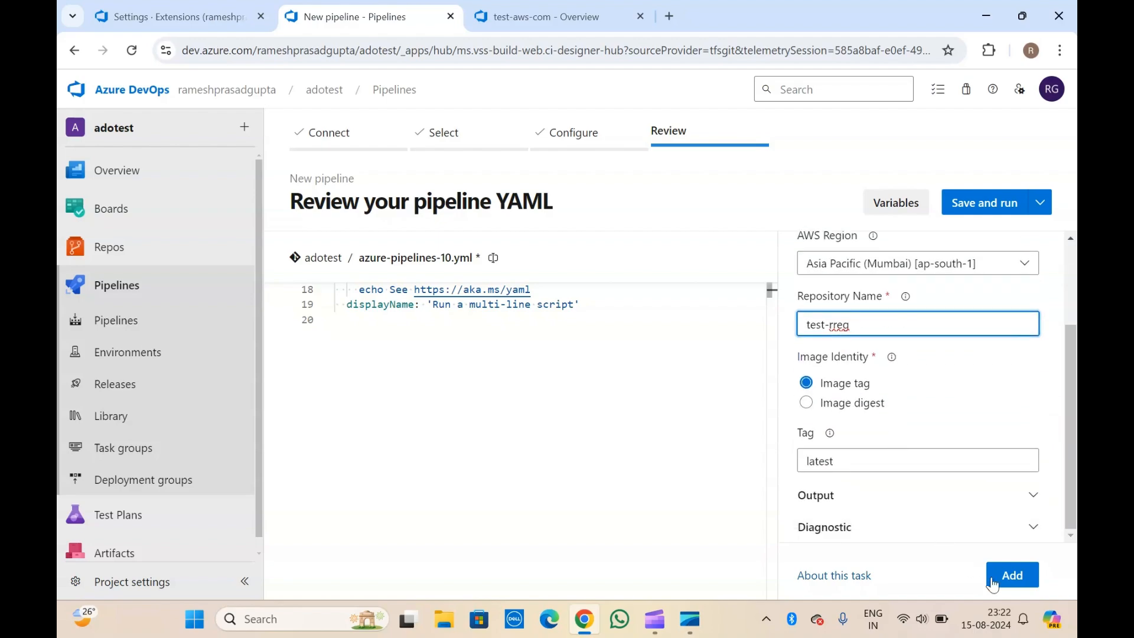
left_click(390, 364)
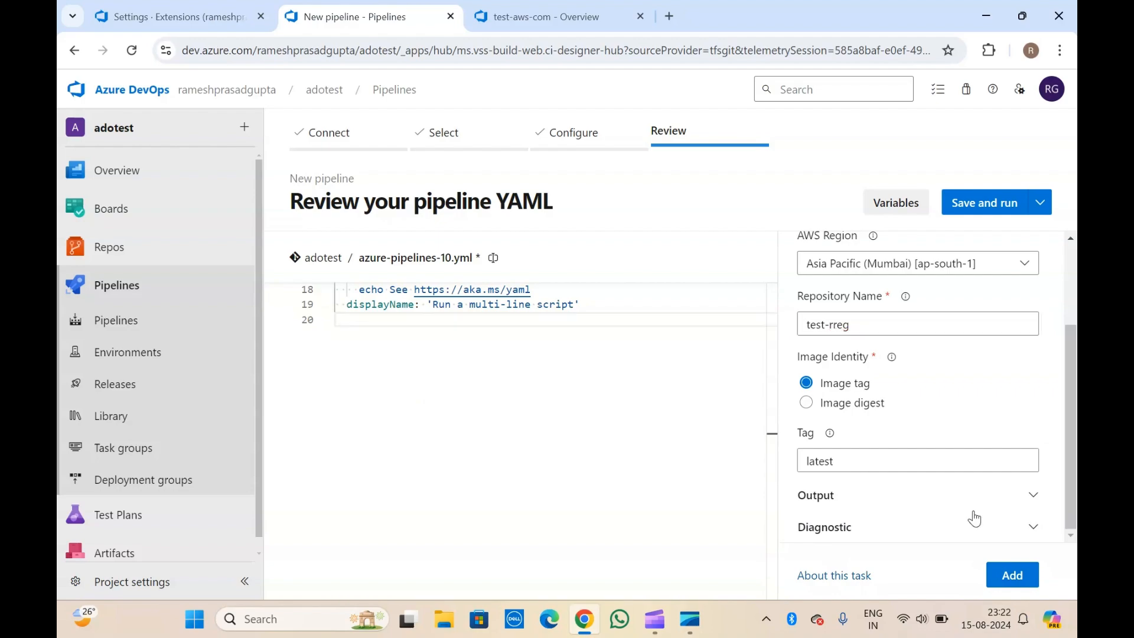
left_click(1012, 575)
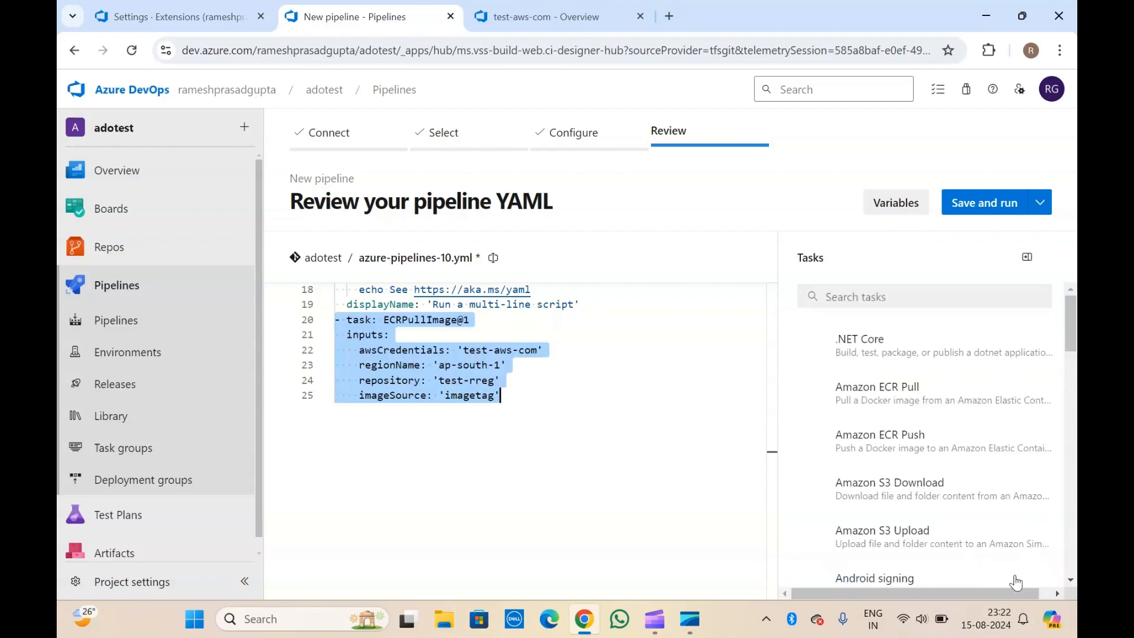
Review the inserted ECRPullImage@1 block and its awsCredentials and repository inputs.
left_click(444, 304)
left_click_drag(504, 420, 313, 335)
left_click(415, 306)
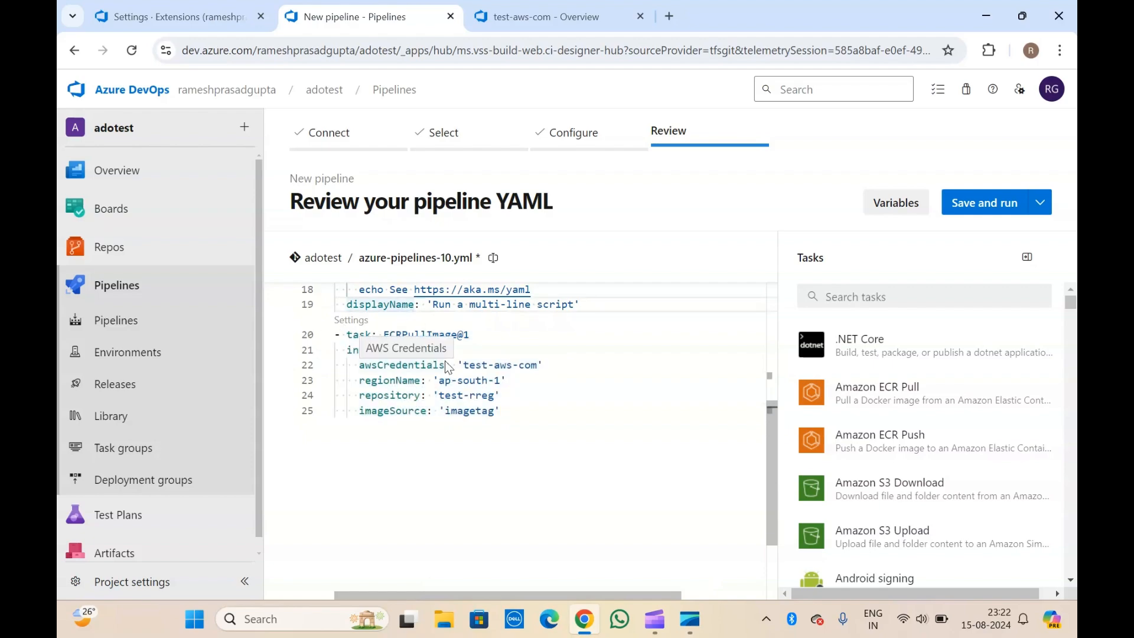
left_click_drag(513, 412, 299, 333)
left_click(415, 348)
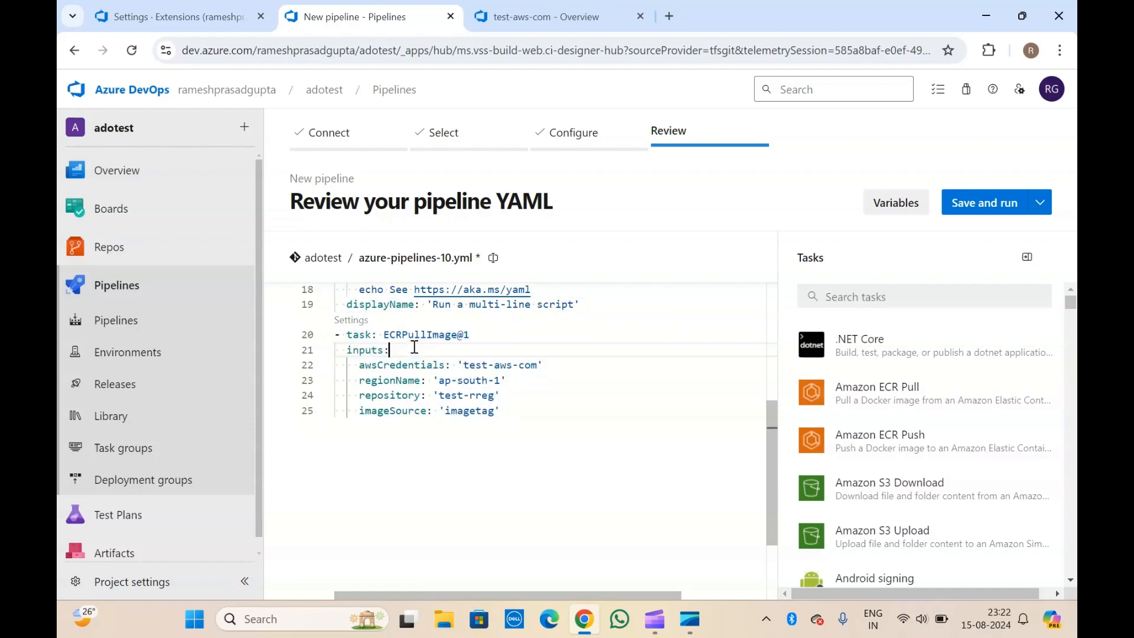
double_click(384, 365)
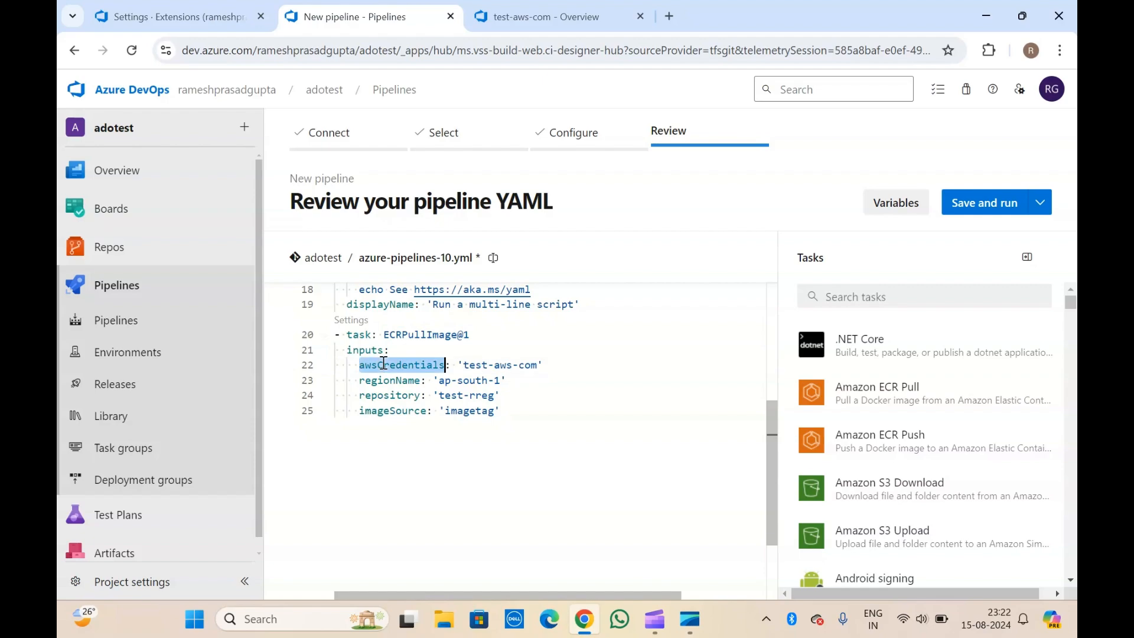
triple_click(473, 365)
left_click(393, 382)
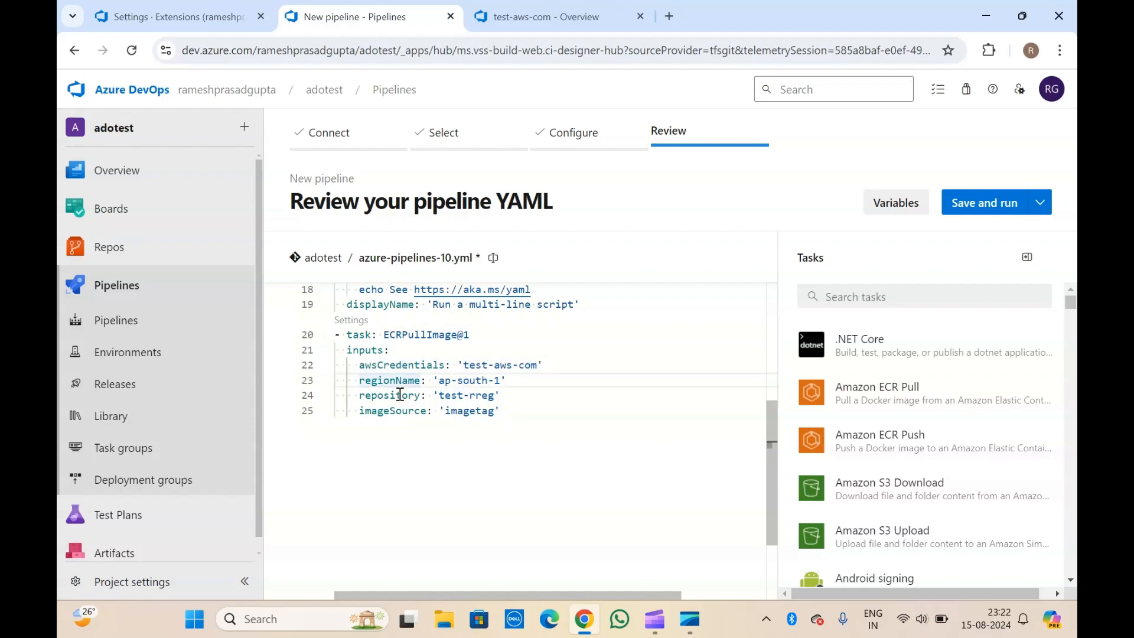
double_click(399, 396)
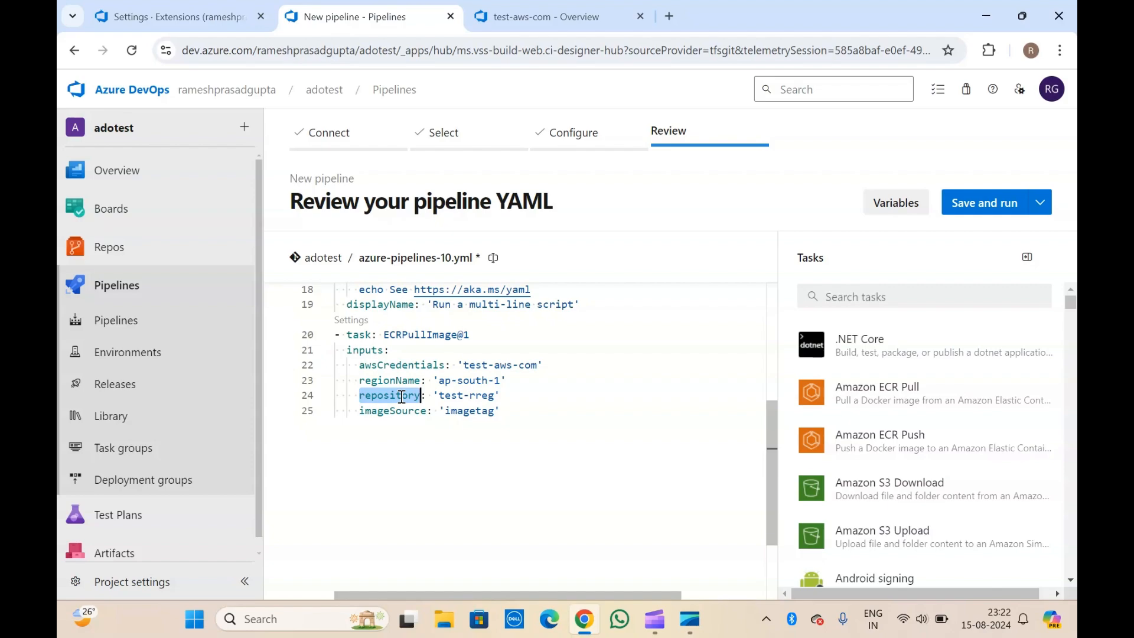
Try adding an imageDigest input after imageSource, remove it, and leave empty lines below.
left_click(512, 411)
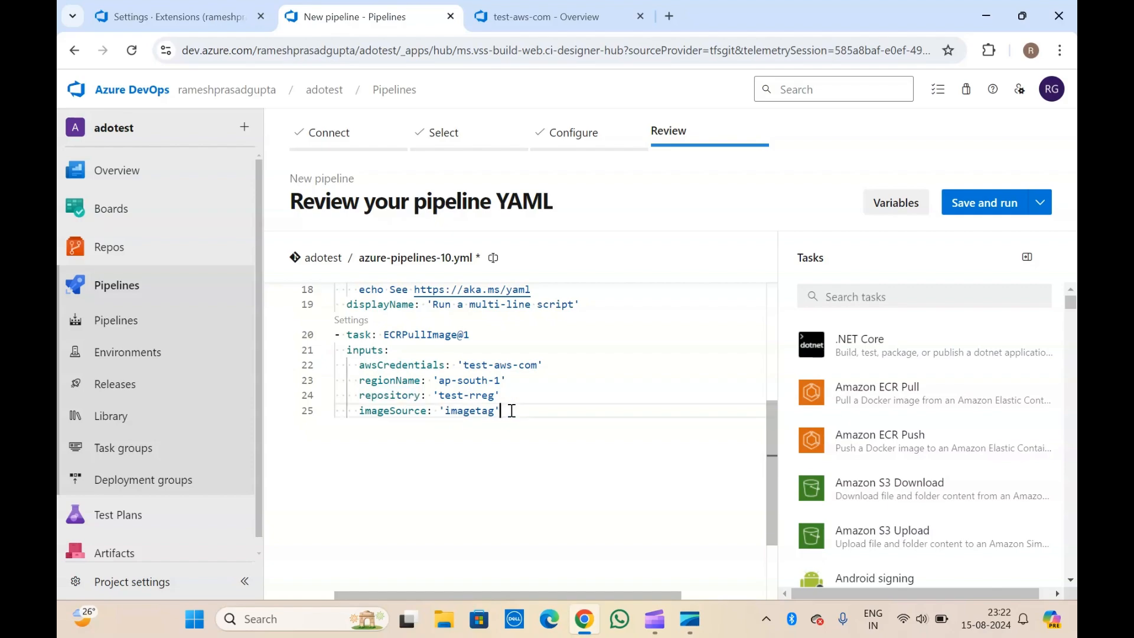
key("Return")
key("Return")
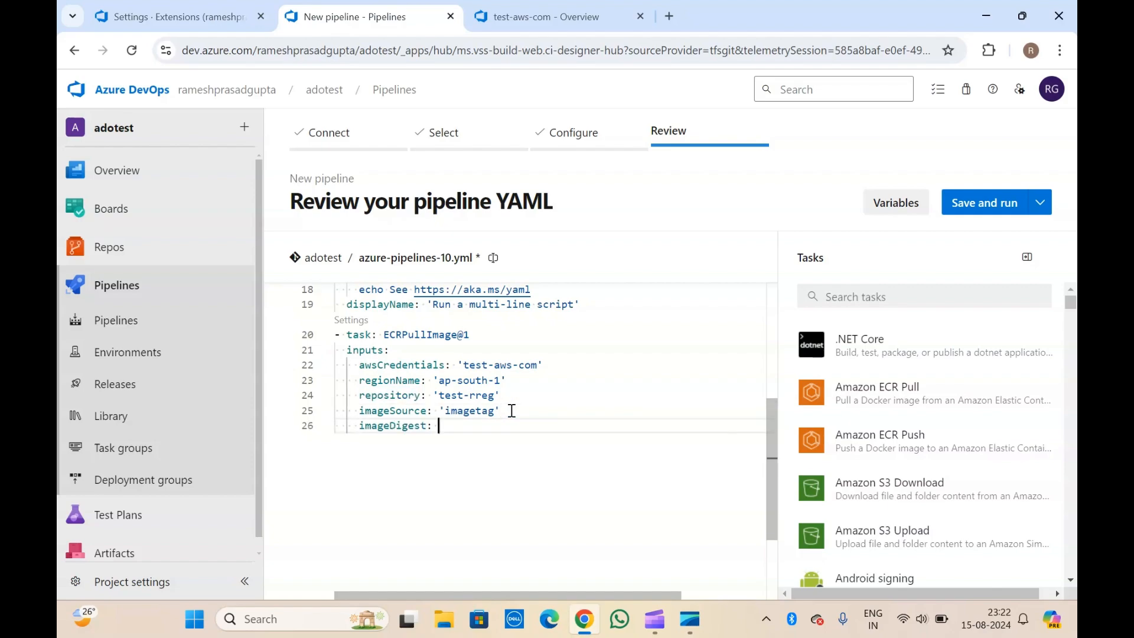
key("BackSpace")
key("BackSpace")
key("BackSpace")
key("BackSpace")
key("BackSpace")
key("BackSpace")
key("BackSpace")
key("BackSpace")
key("BackSpace")
key("BackSpace")
key("BackSpace")
key("BackSpace")
key("BackSpace")
key("Return")
key("Return")
key("BackSpace")
key("BackSpace")
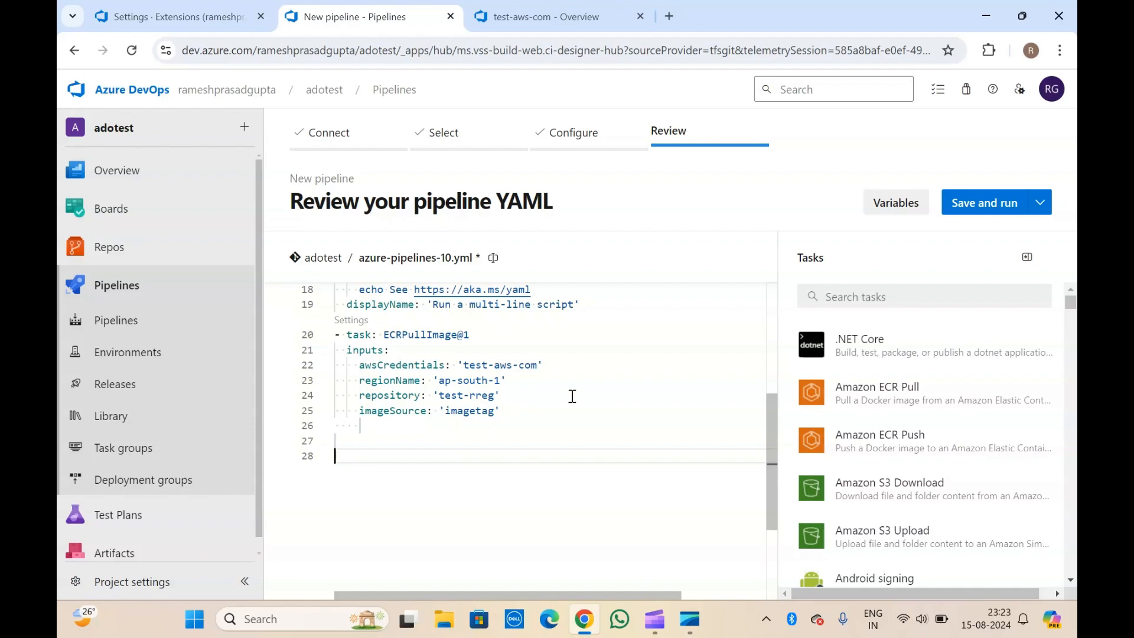
left_click(864, 299)
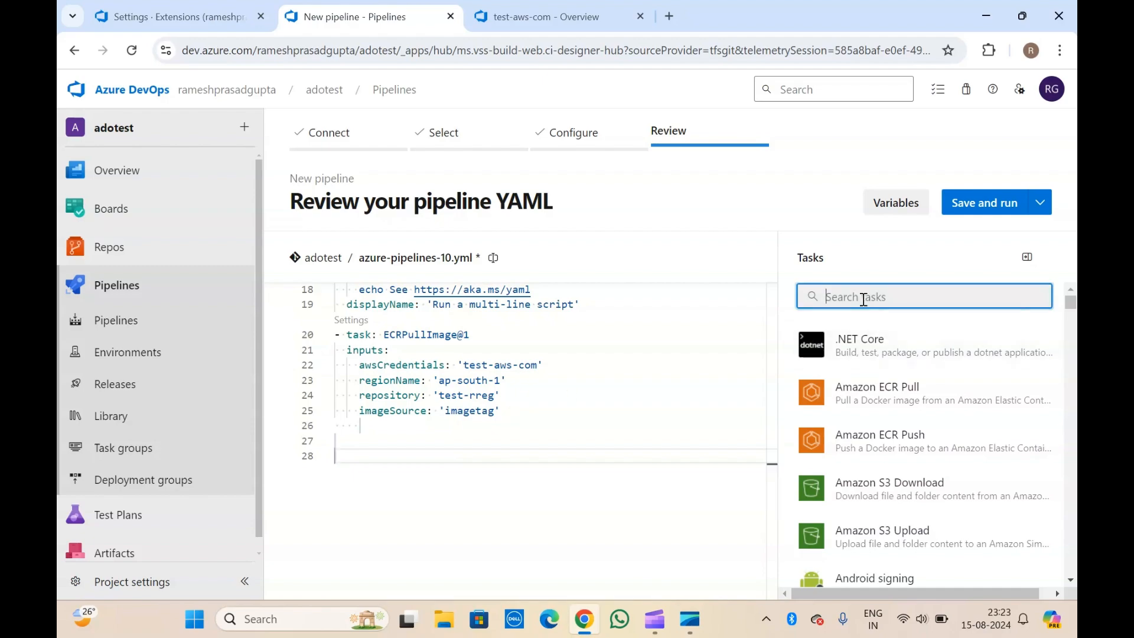
Start an Amazon S3 Upload task using test-aws-com credentials in the Asia Pacific (Osaka) region.
left_click(920, 539)
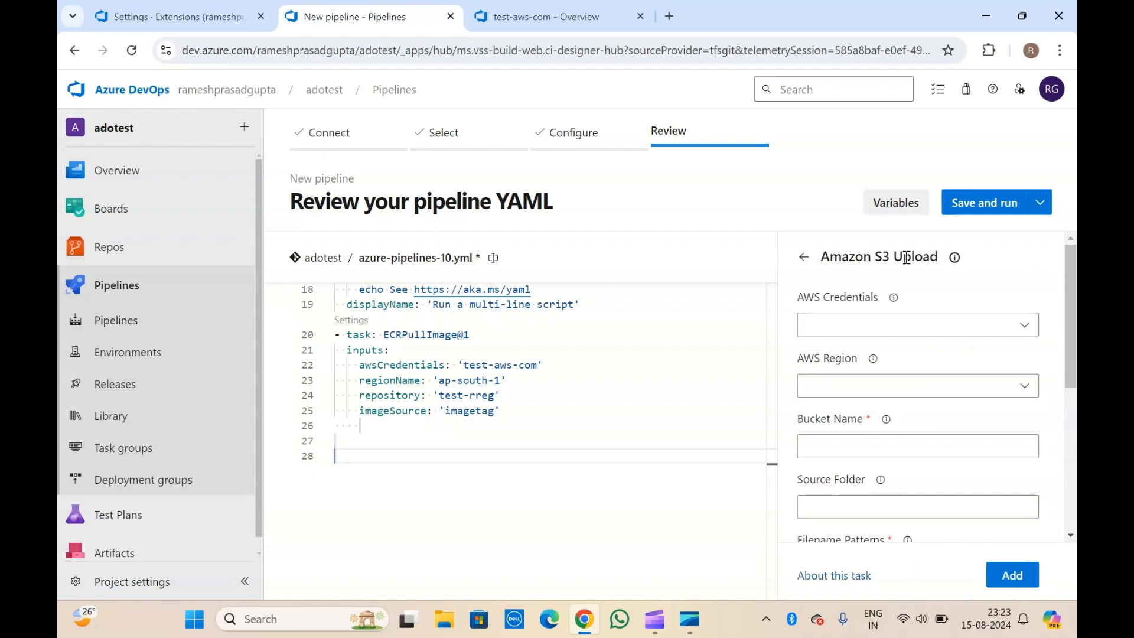
left_click(958, 335)
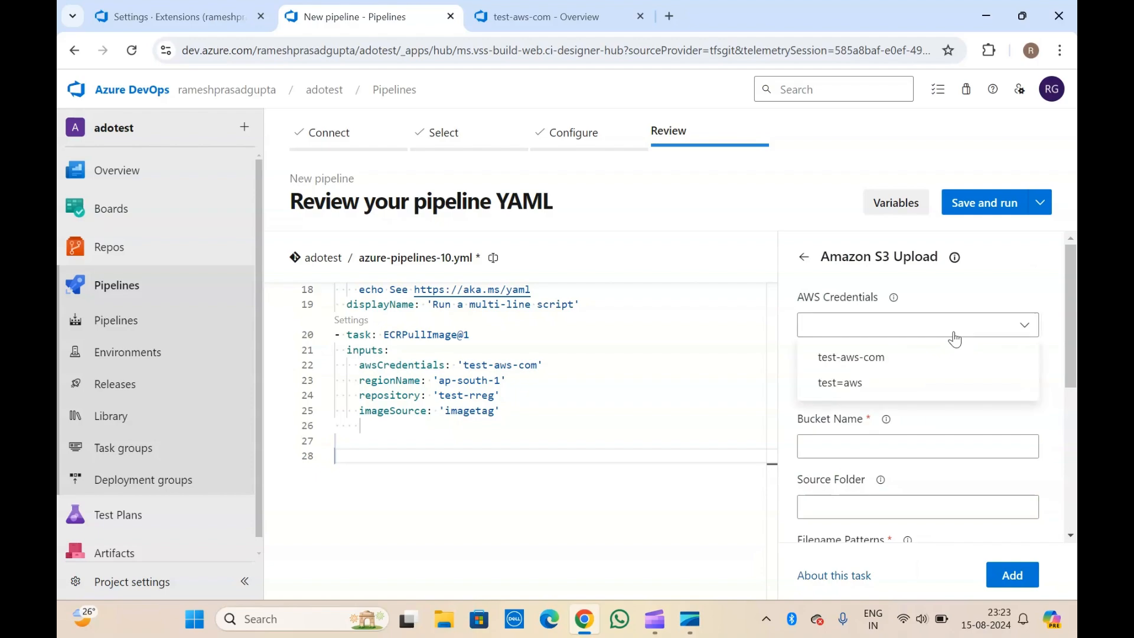
left_click(896, 357)
left_click(874, 384)
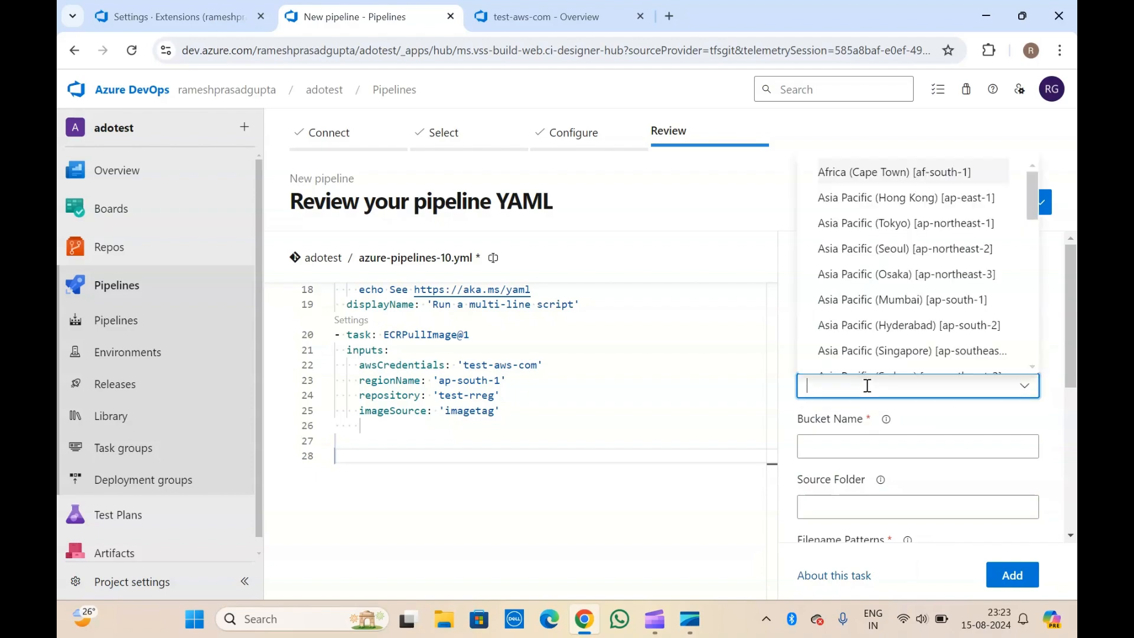
left_click(880, 283)
Enter bucket name test-bucket and source folder src.
left_click(858, 445)
type("test")
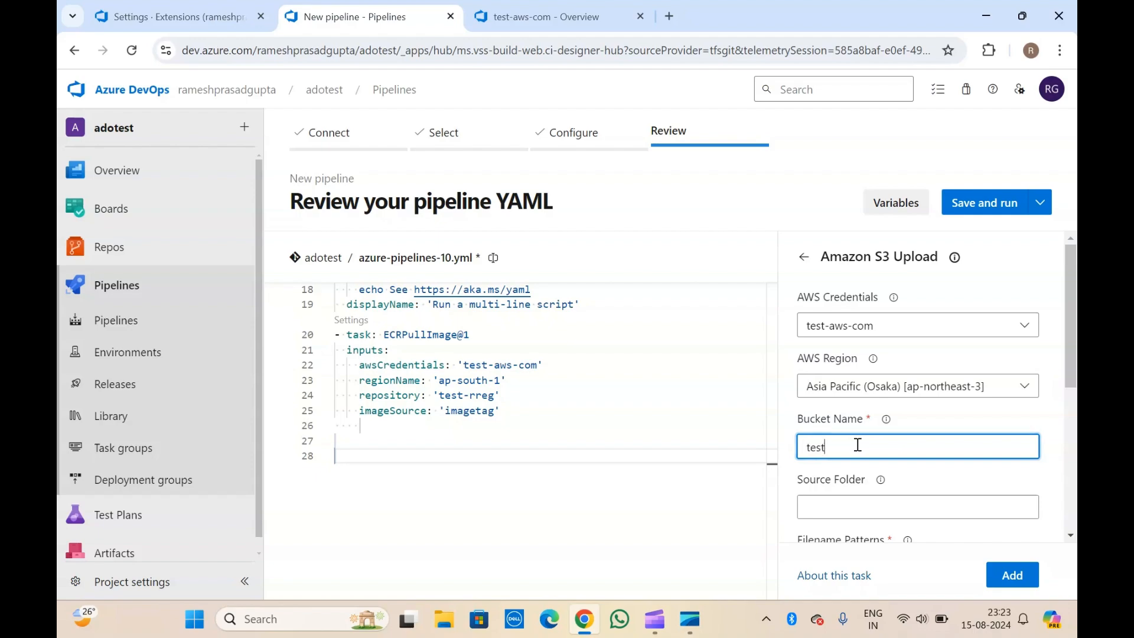
type("-bucket")
scroll(858, 425, "down", 2)
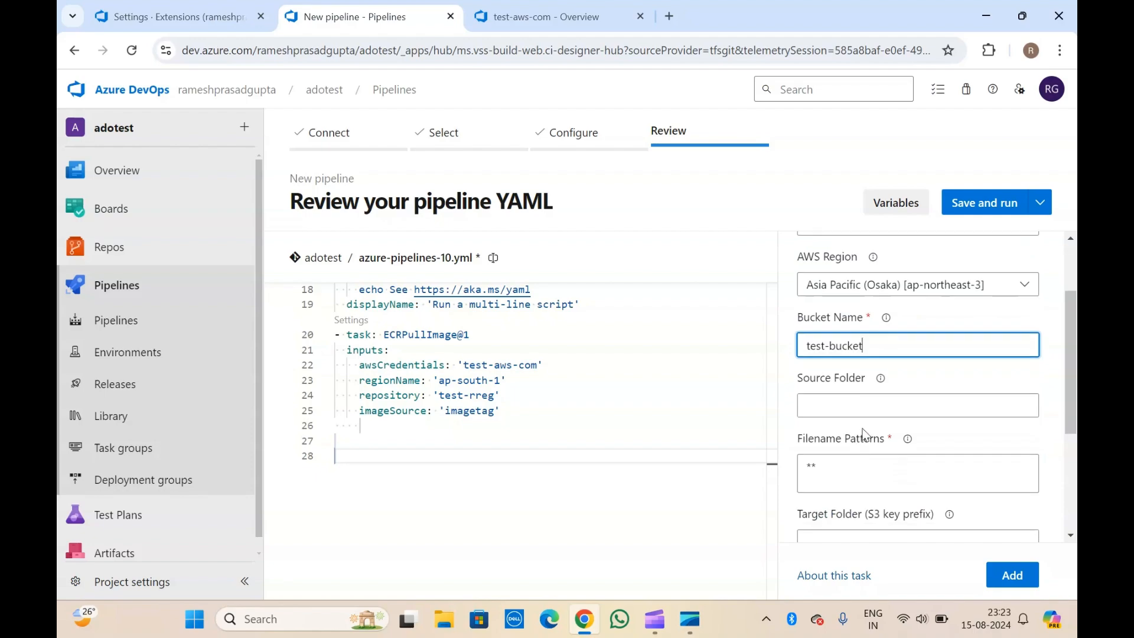
left_click(859, 406)
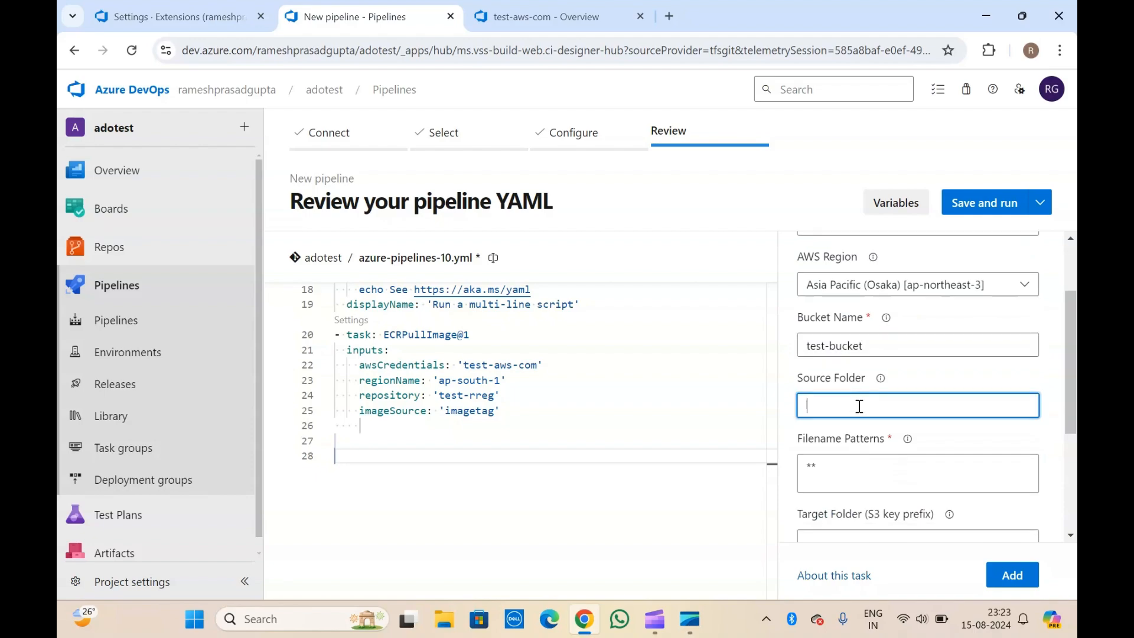
scroll(859, 407, "down", 1)
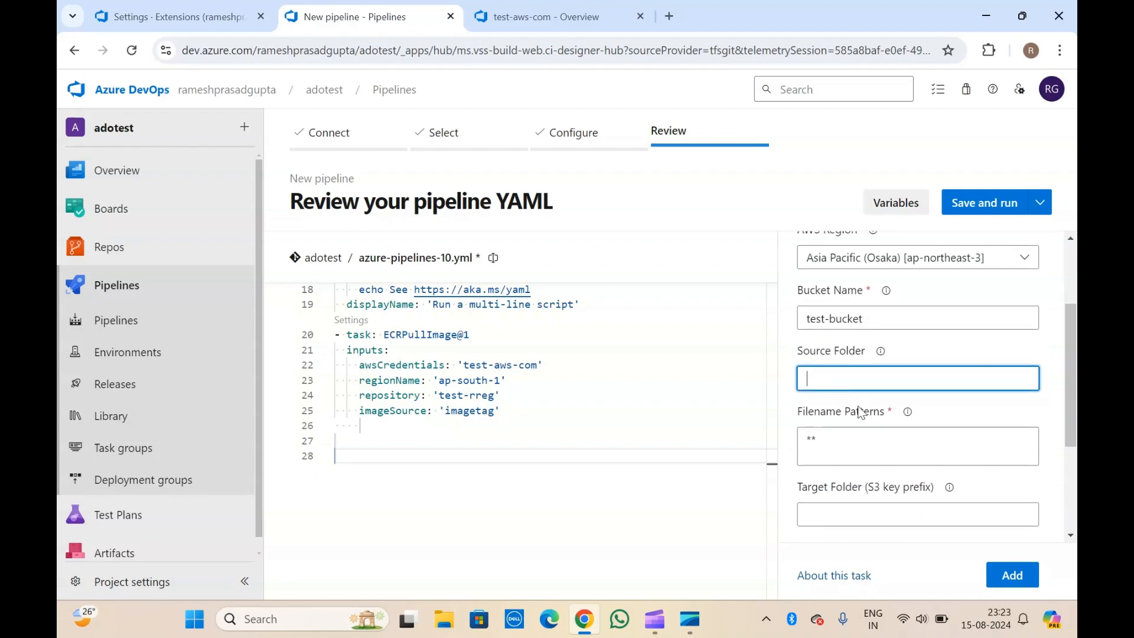
type("/")
key("BackSpace")
type("src")
left_click(838, 348)
Keep the default ** filename pattern and set the target folder to test.
scroll(838, 348, "down", 3)
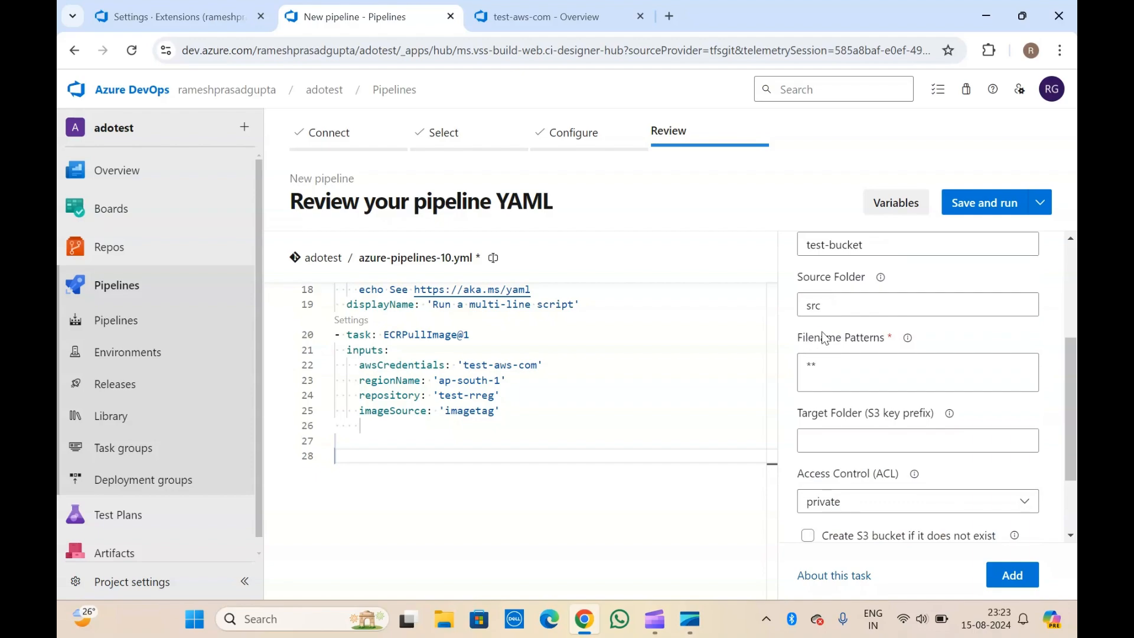
scroll(849, 347, "down", 1)
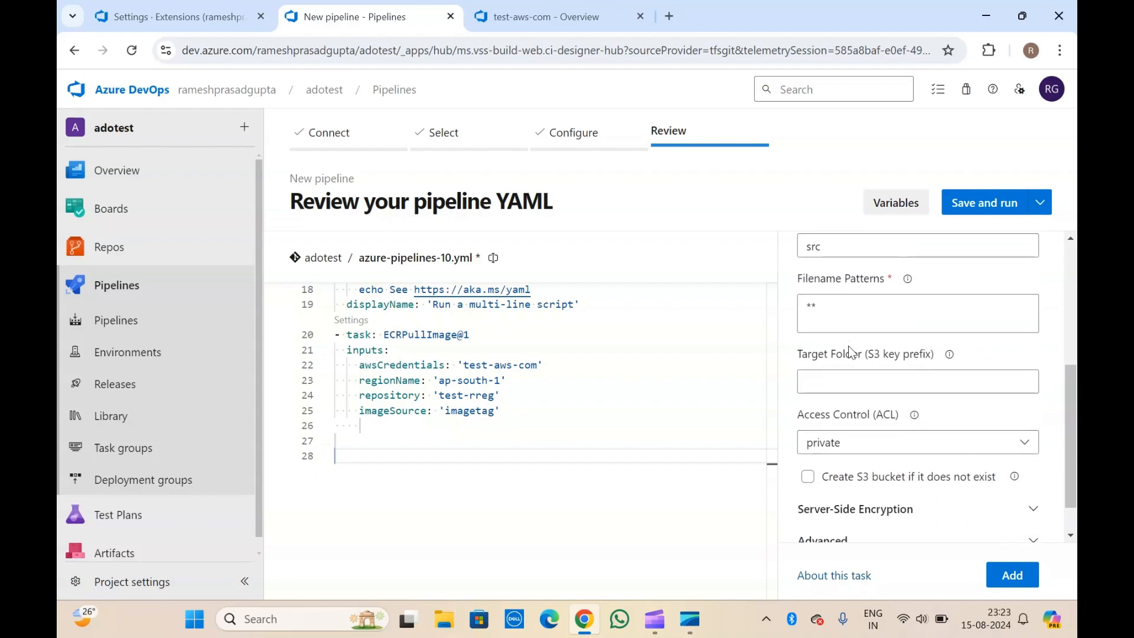
left_click(847, 313)
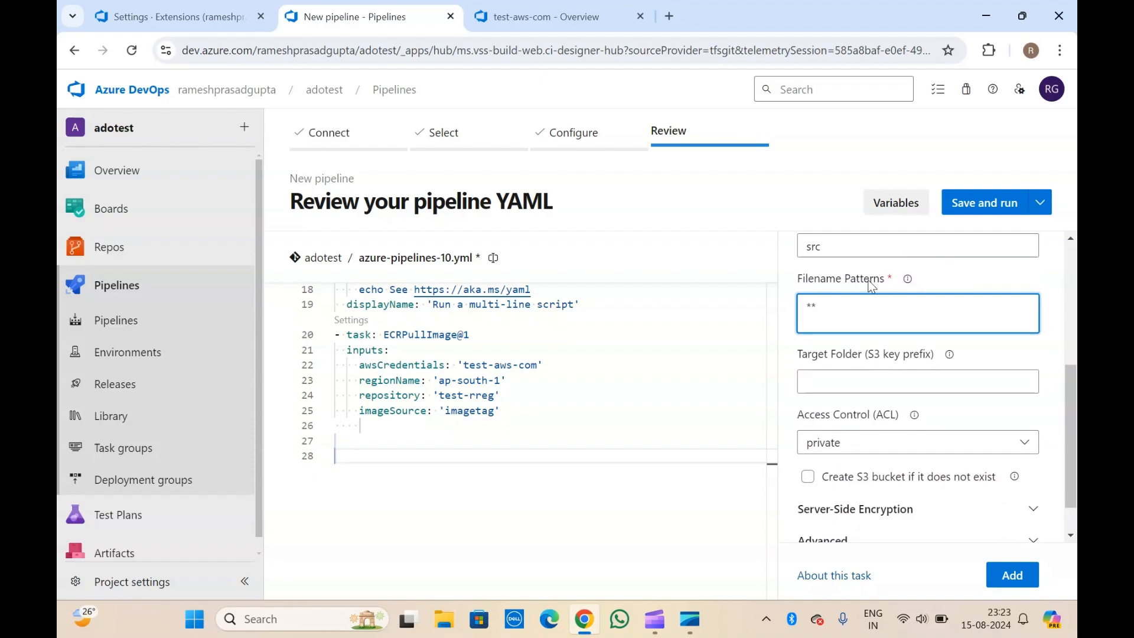
left_click(881, 390)
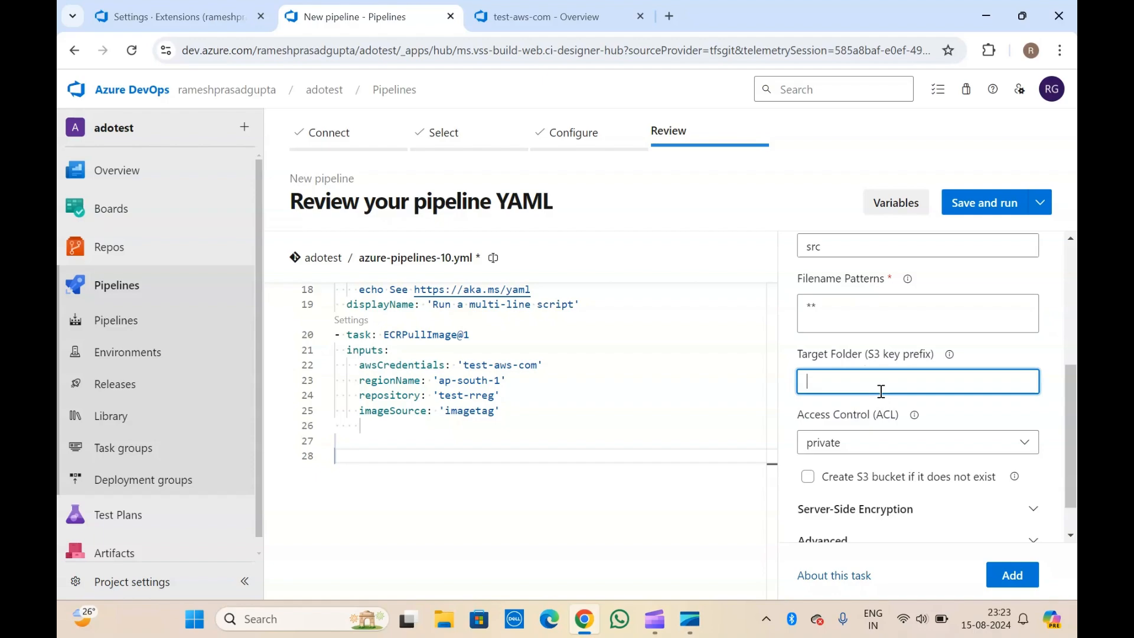
left_click(852, 353)
scroll(851, 353, "down", 1)
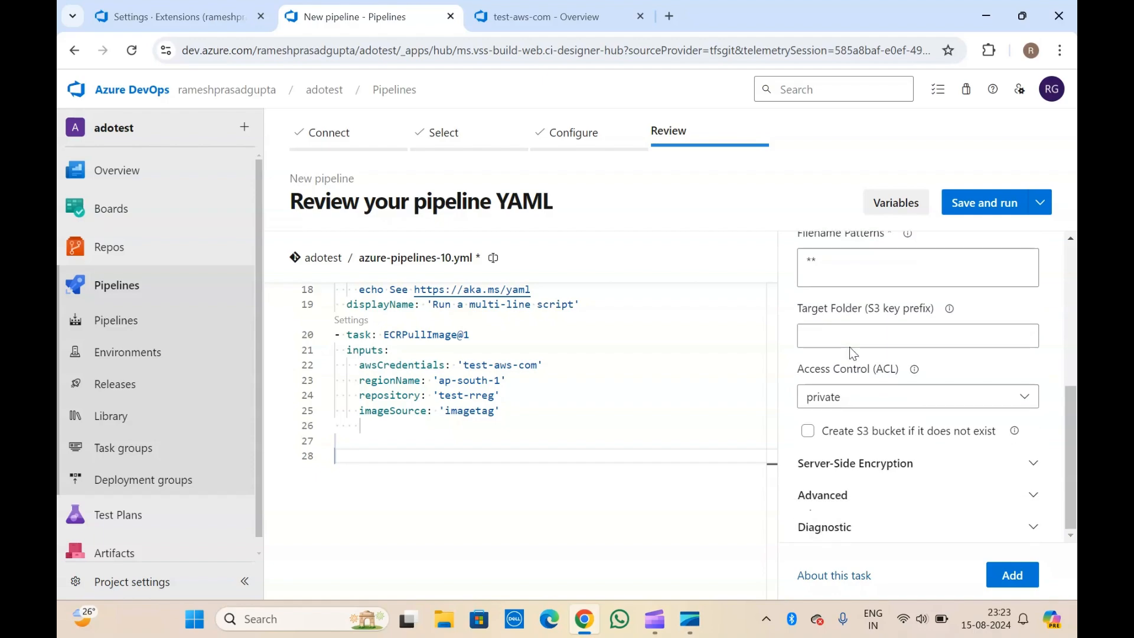
left_click(853, 343)
type("test")
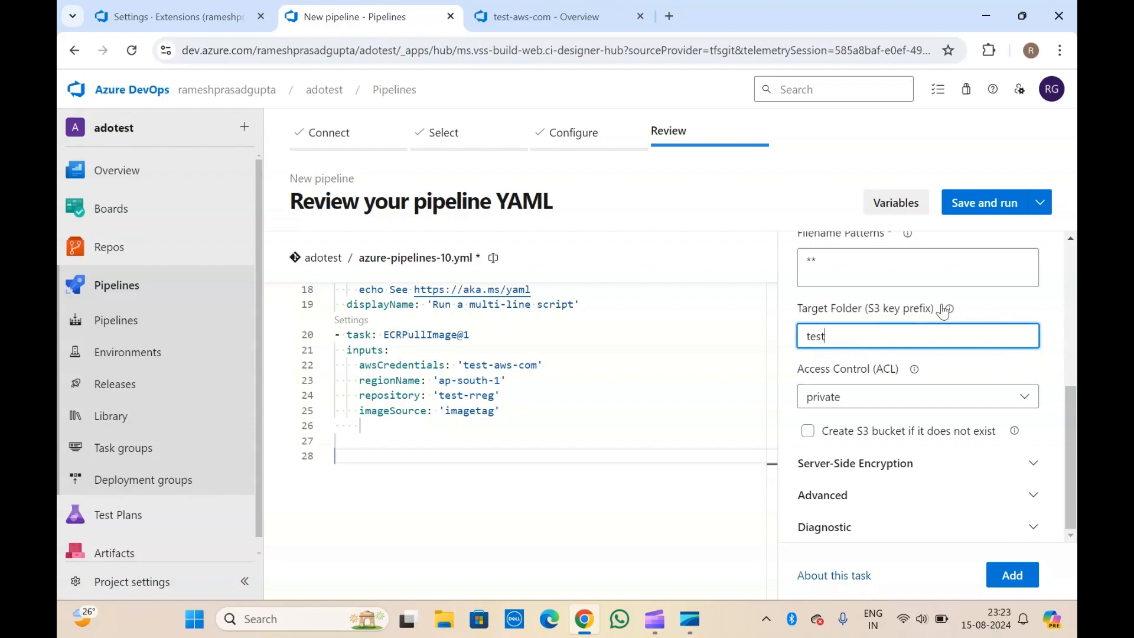
Keep access control private and leave bucket auto-creation turned off.
left_click(949, 311)
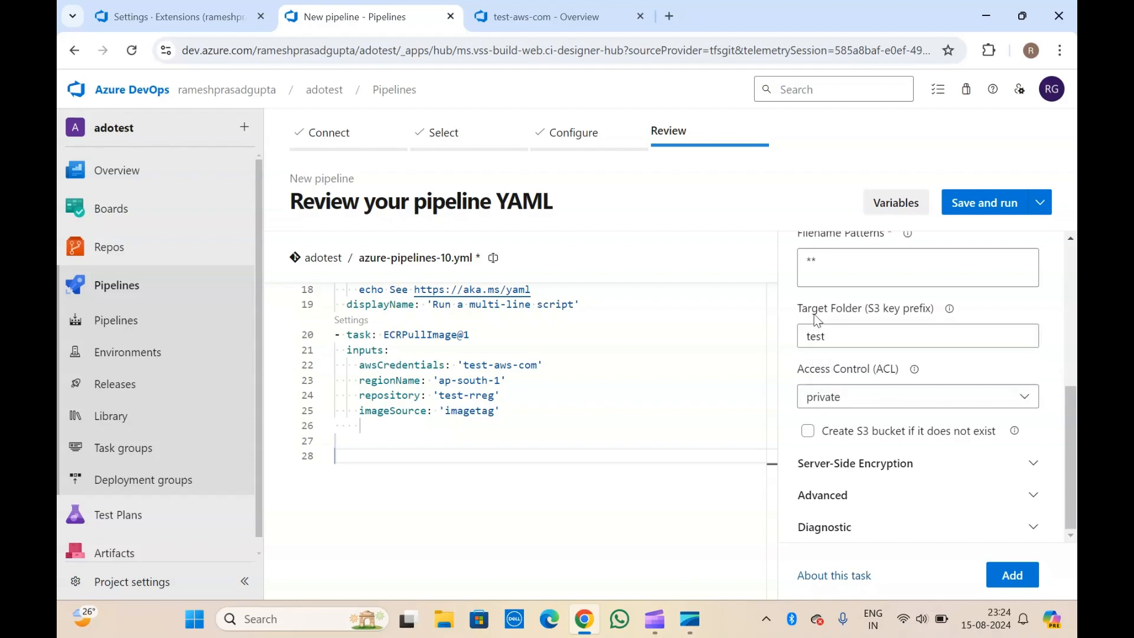
left_click(875, 399)
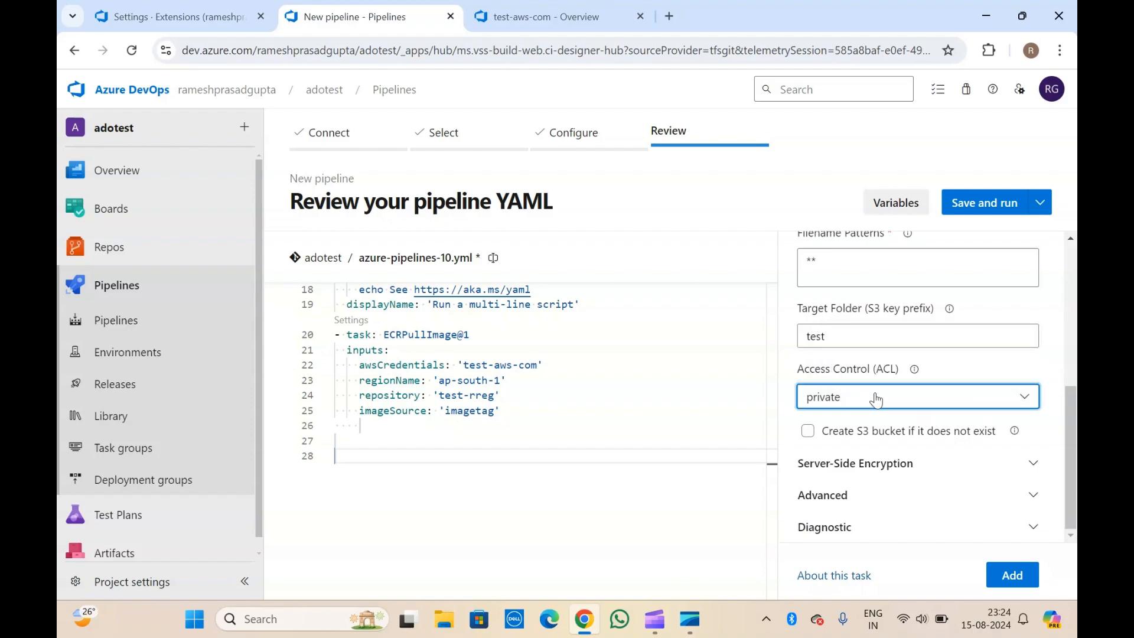
left_click(837, 373)
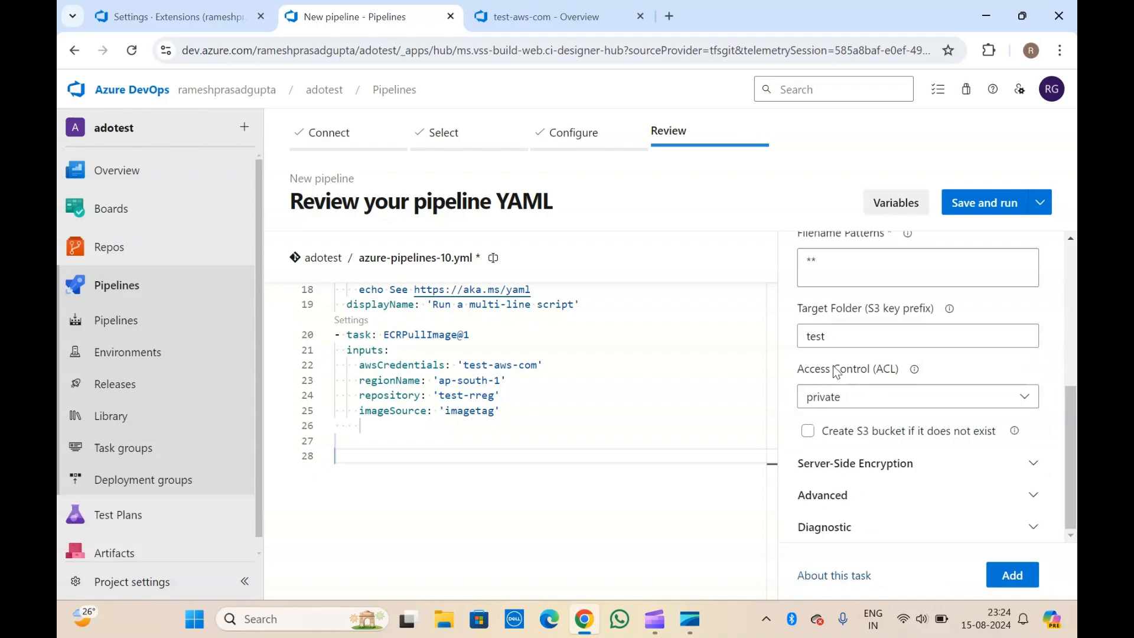
scroll(837, 373, "up", 5)
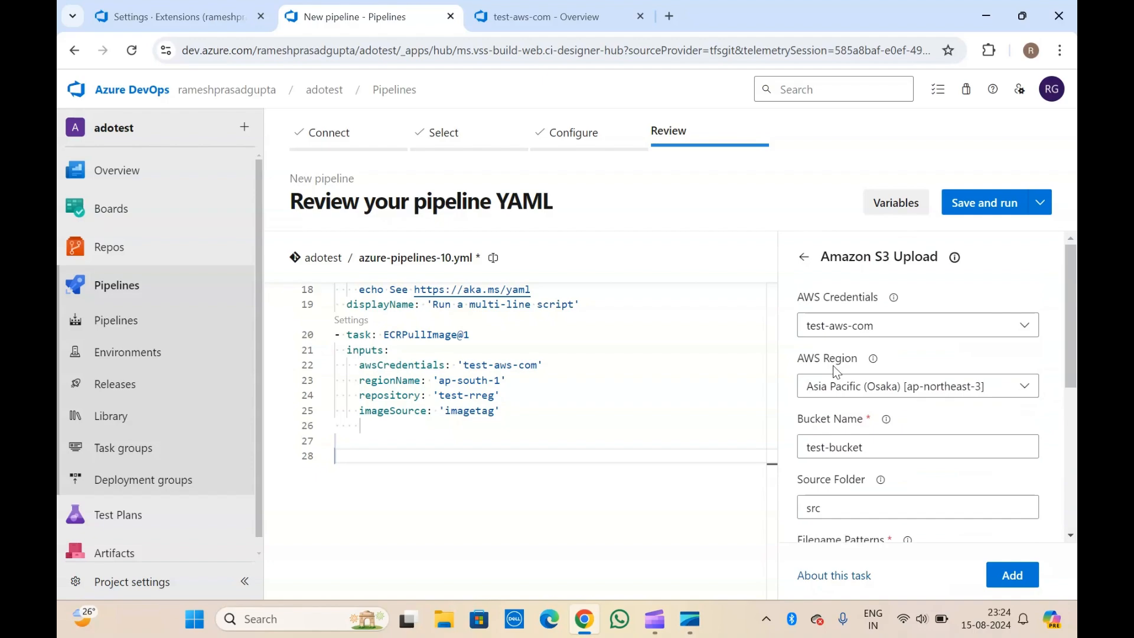
scroll(837, 372, "down", 5)
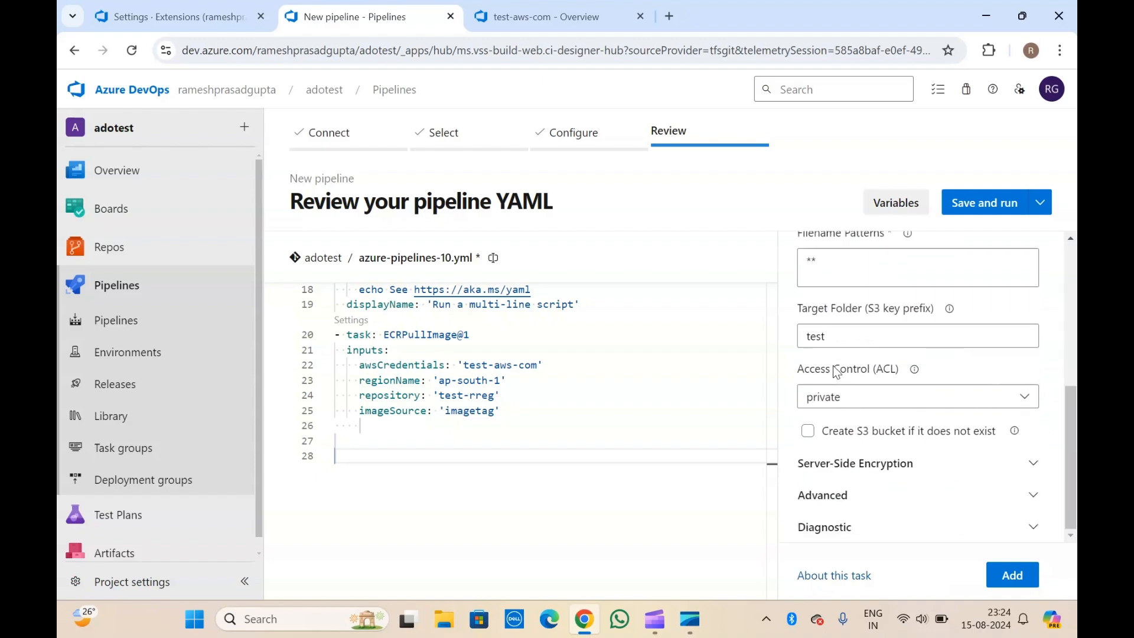
left_click(808, 435)
scroll(908, 440, "up", 3)
scroll(908, 437, "up", 1)
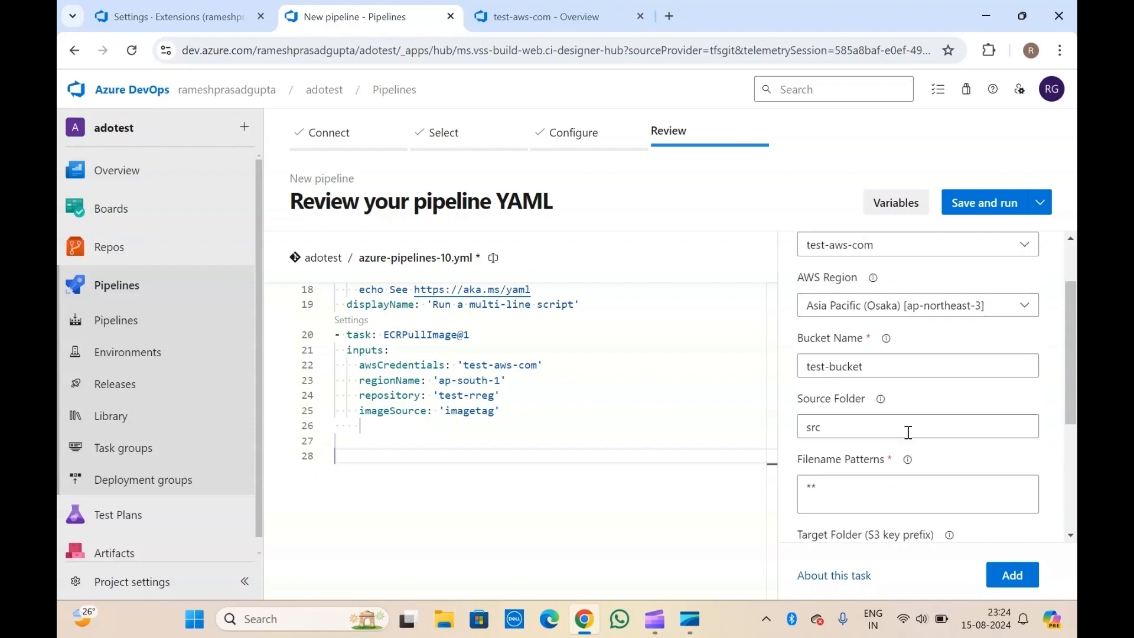
scroll(908, 433, "down", 3)
scroll(906, 430, "up", 3)
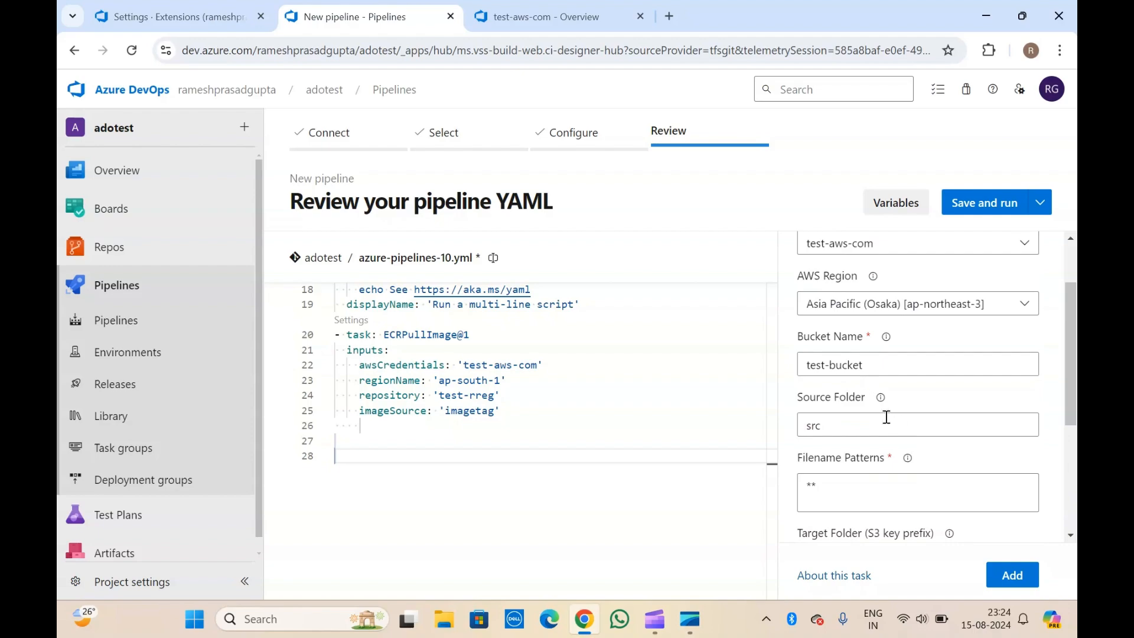
scroll(885, 440, "down", 3)
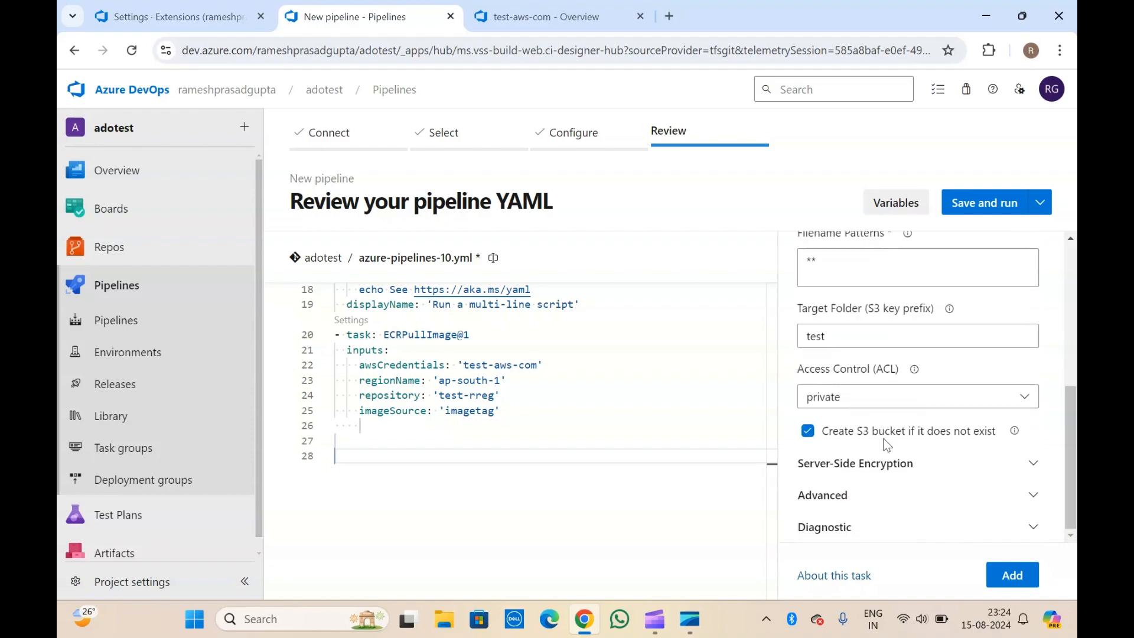
left_click(816, 434)
Review the encryption, advanced upload (content type, encoding) and diagnostic settings.
left_click(836, 463)
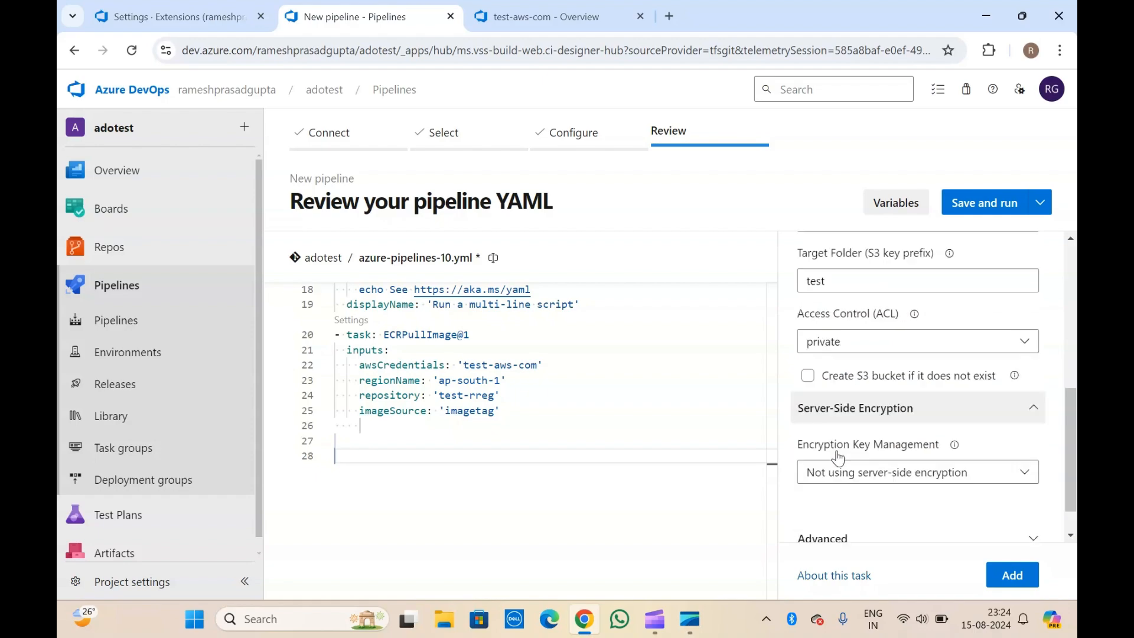
left_click(830, 496)
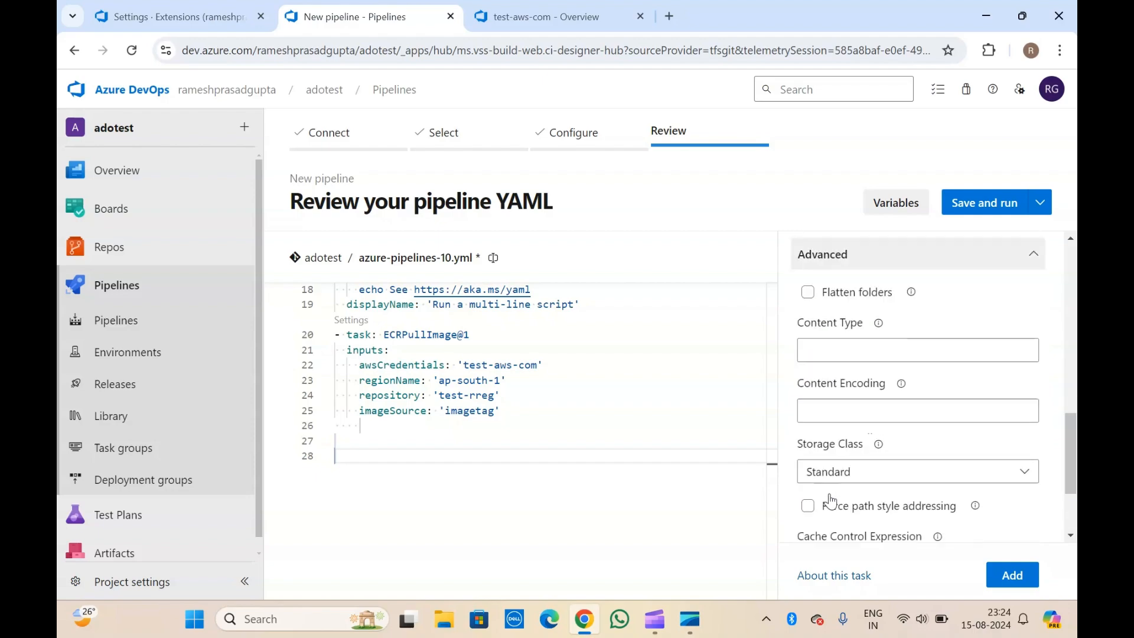
left_click(844, 308)
left_click(827, 377)
scroll(827, 375, "down", 2)
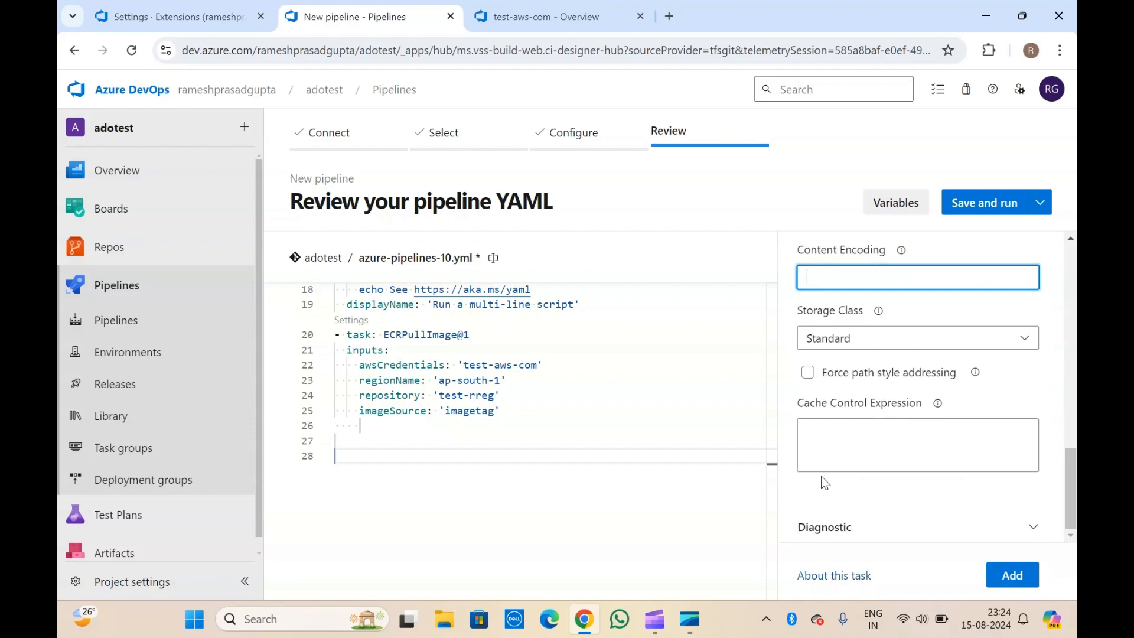
left_click(818, 524)
scroll(821, 523, "up", 5)
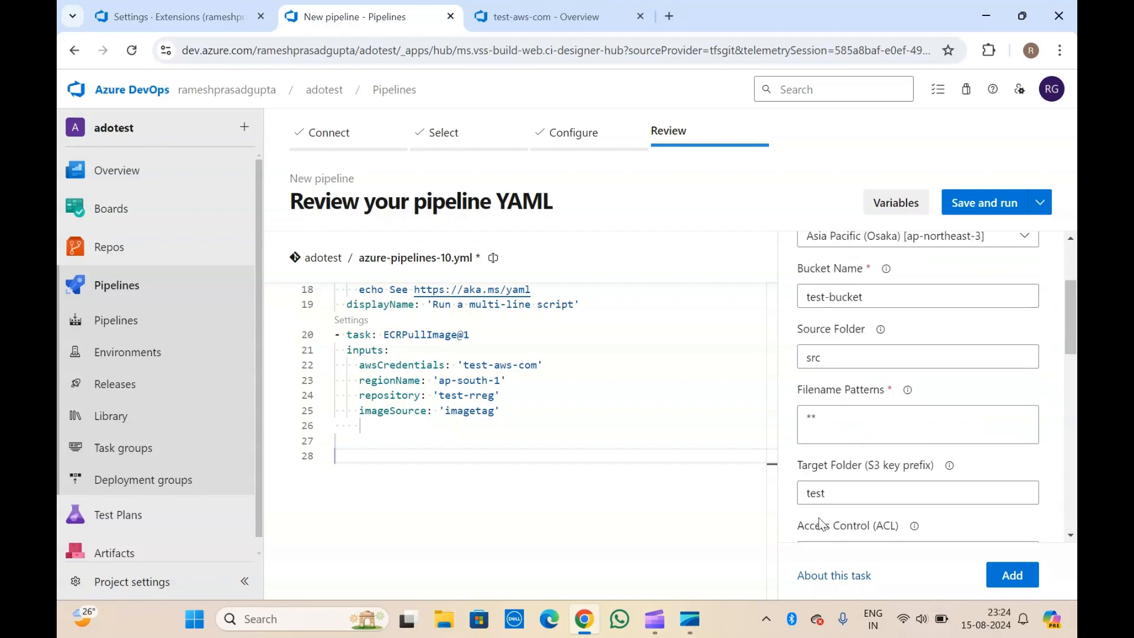
scroll(821, 523, "up", 3)
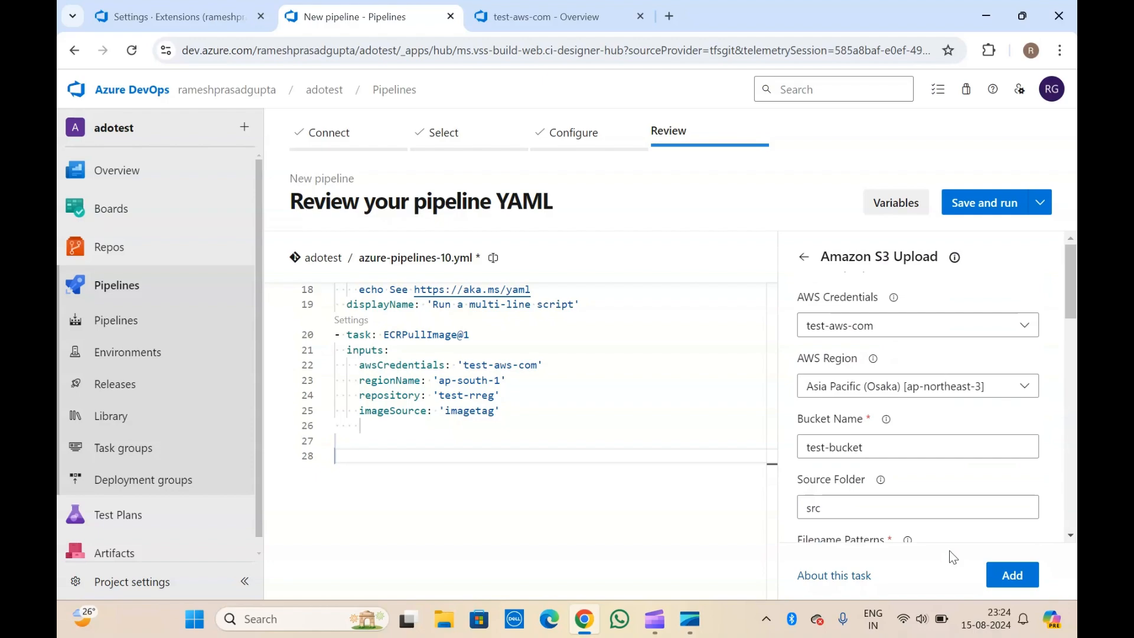
Add the configured S3Upload task to the YAML and place the cursor after it on line 35.
left_click(1012, 575)
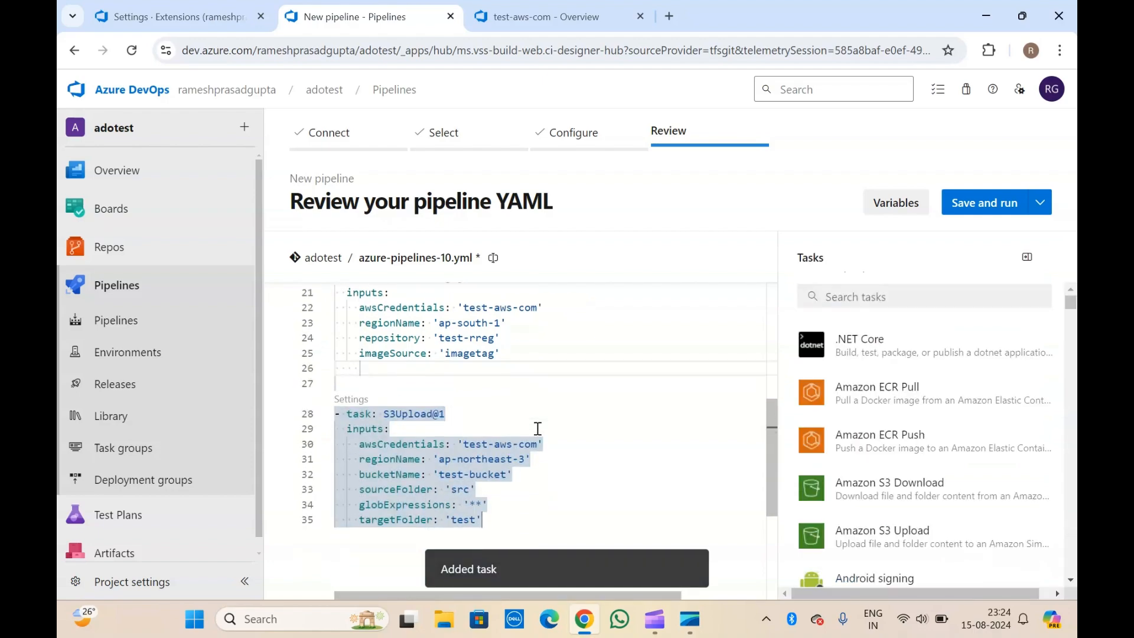
left_click(426, 375)
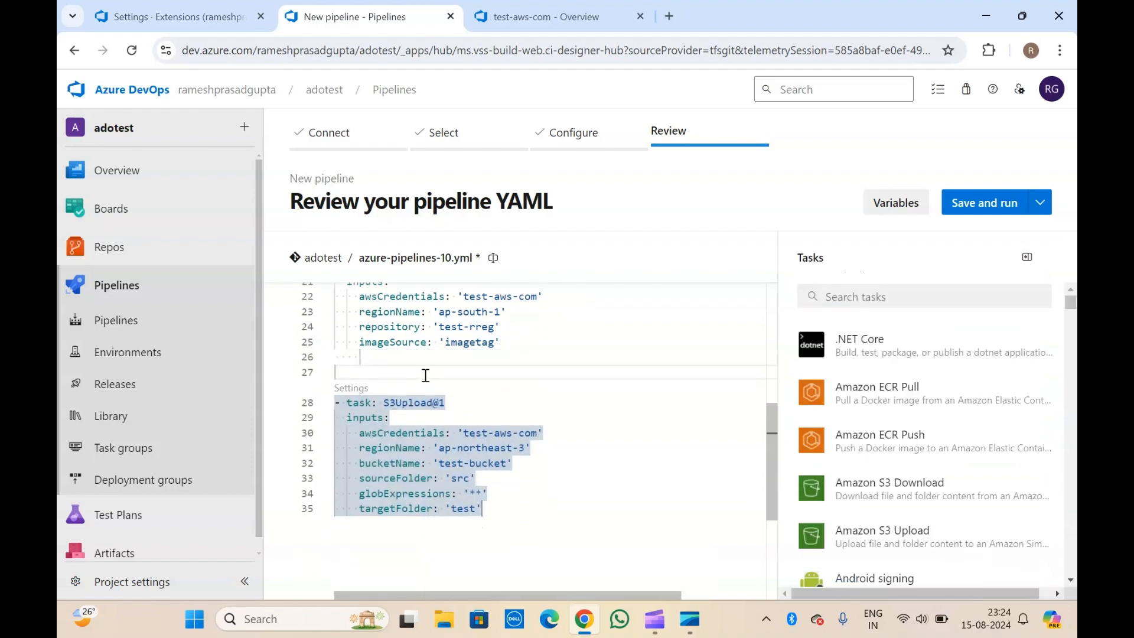
left_click(496, 516)
Search the task catalogue for 'aws' and scroll down to the AWS Lambda tasks.
left_click(834, 298)
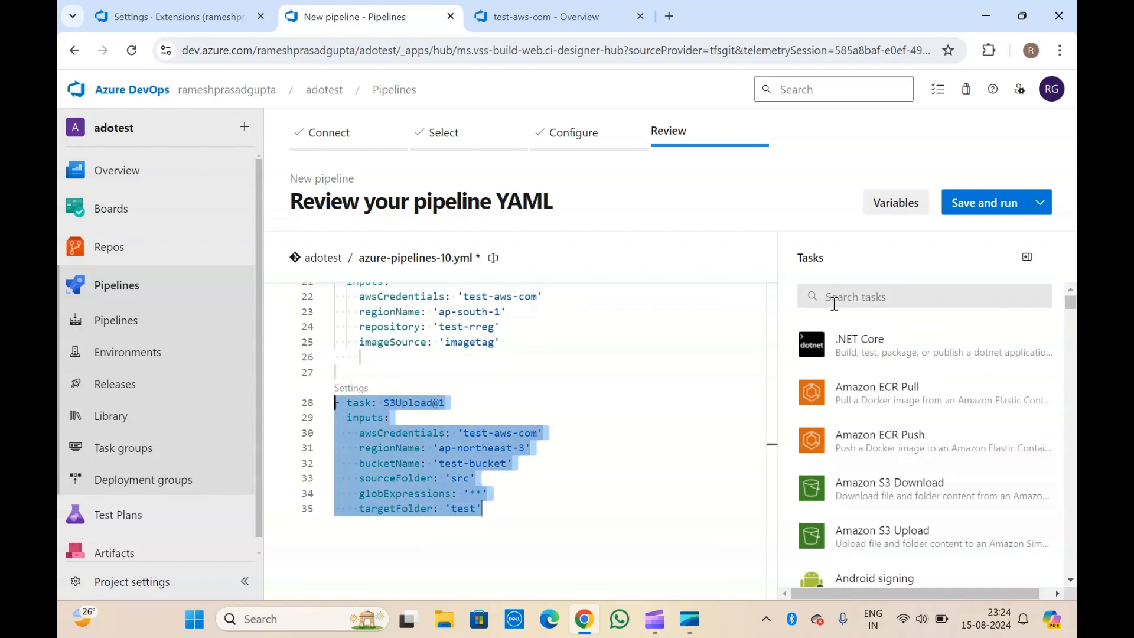
type("aws")
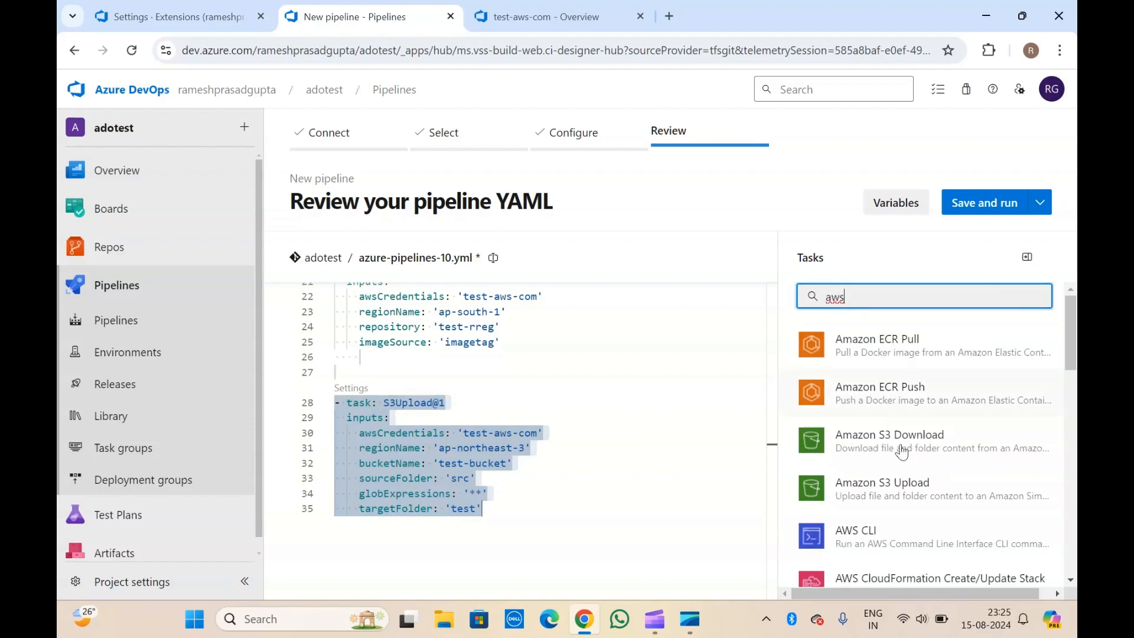
scroll(898, 452, "down", 4)
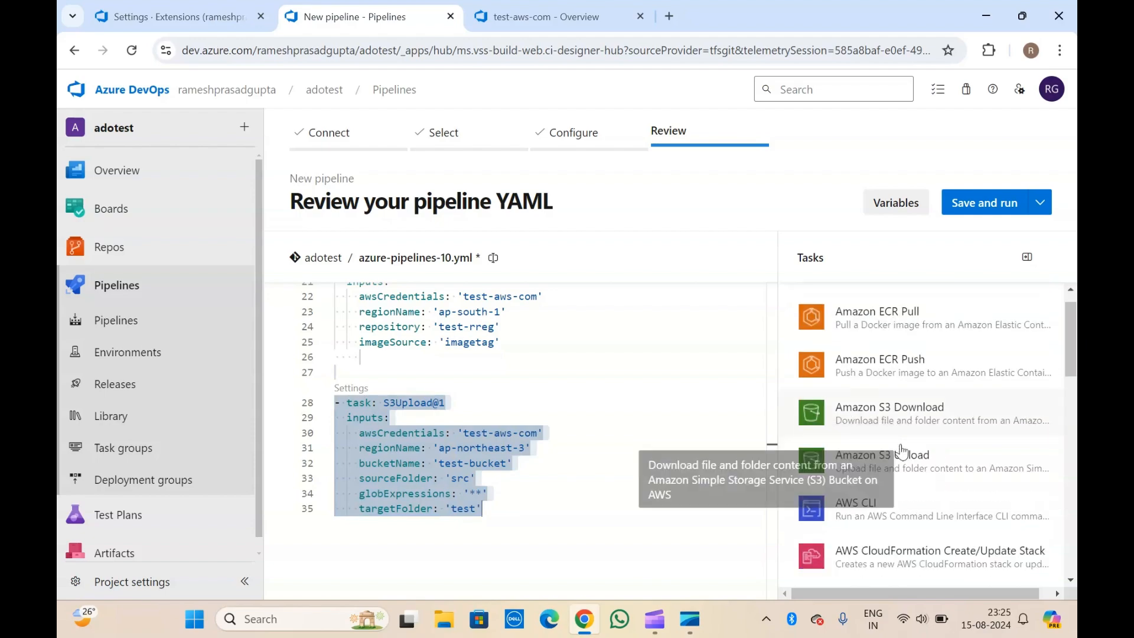
scroll(901, 452, "down", 5)
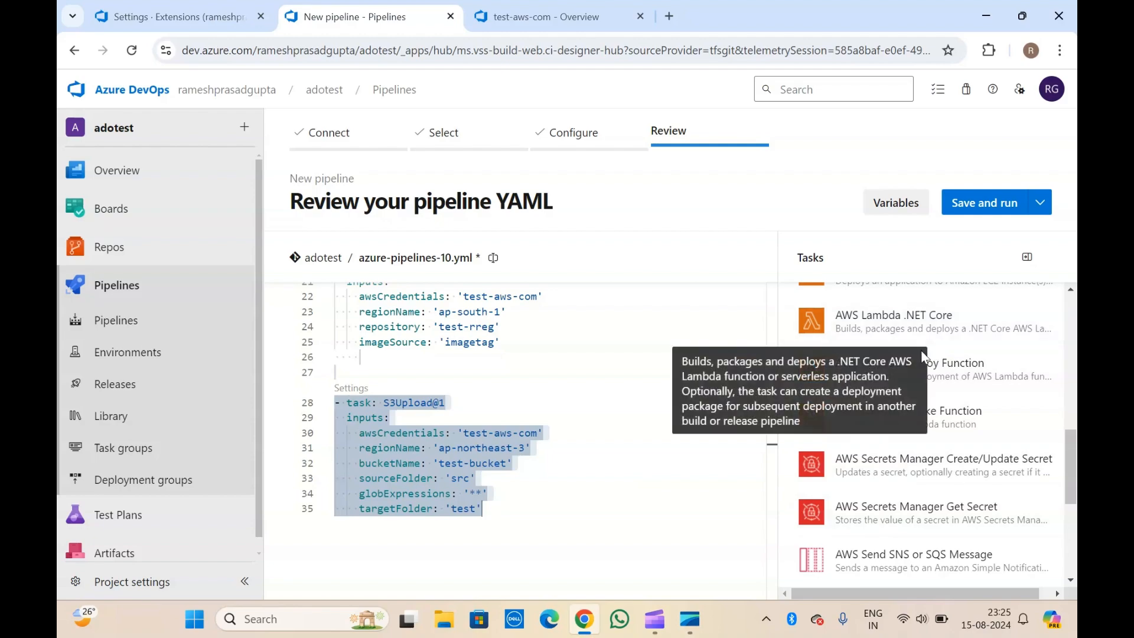
Start an AWS Lambda Deploy Function task with test-aws-com credentials.
left_click(967, 365)
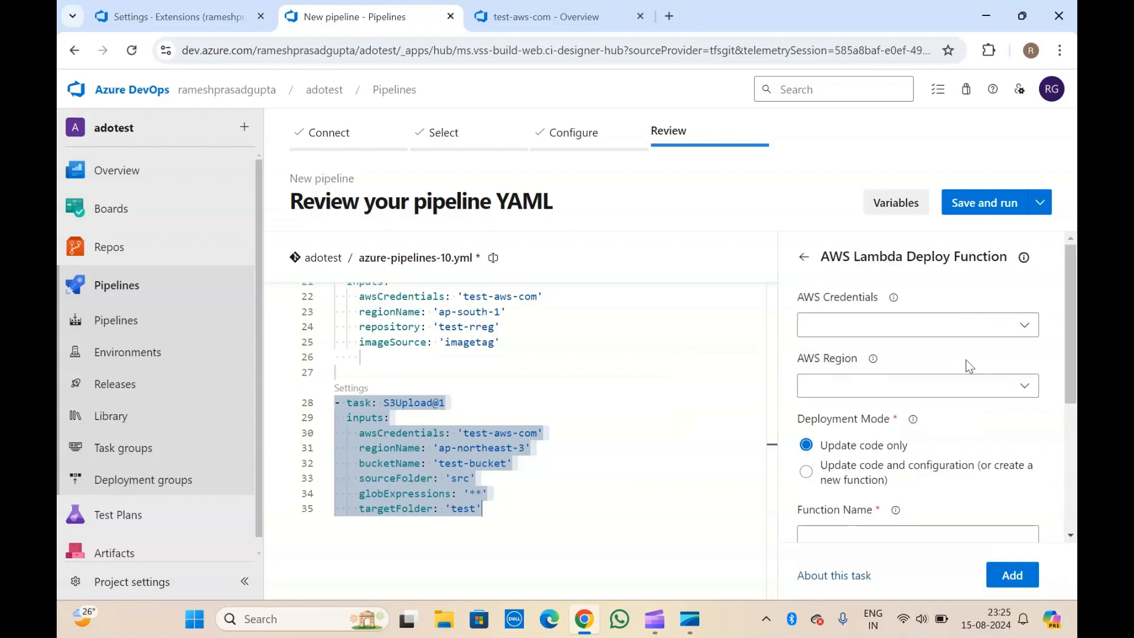
left_click(919, 335)
left_click(877, 358)
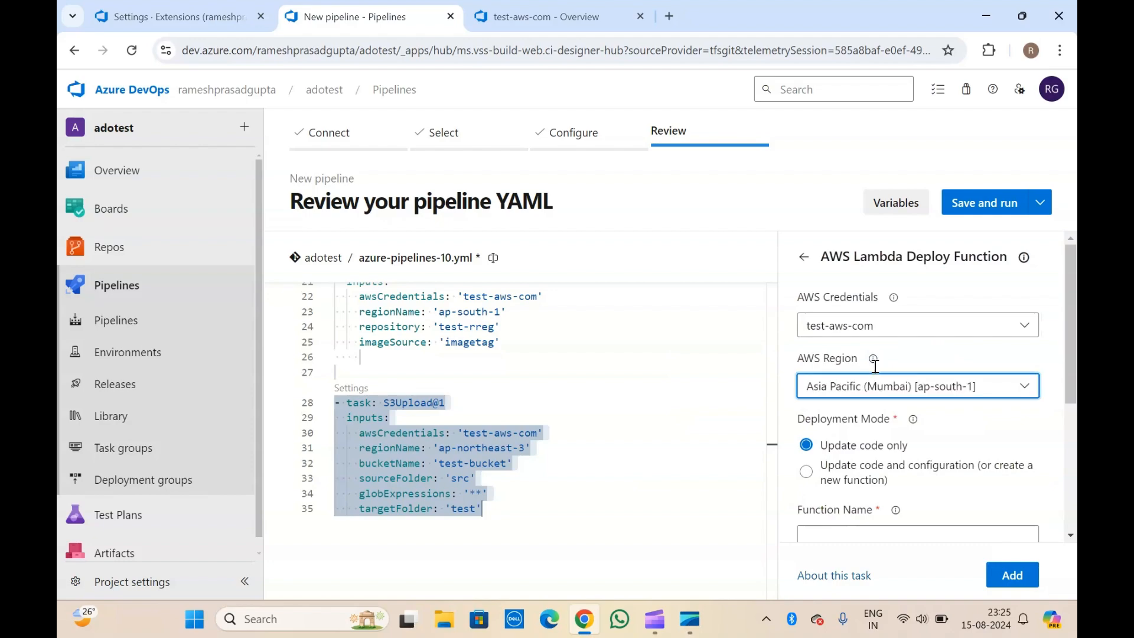
scroll(875, 311, "down", 3)
scroll(876, 314, "up", 1)
scroll(876, 318, "up", 1)
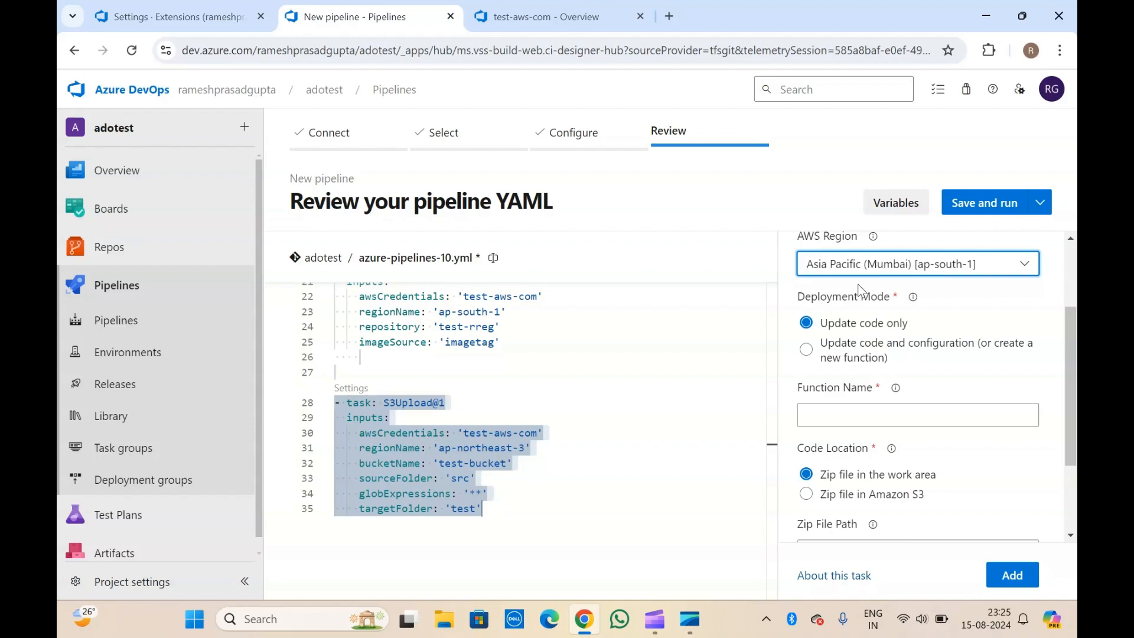
Set the Lambda function name to aws-01.
left_click(843, 422)
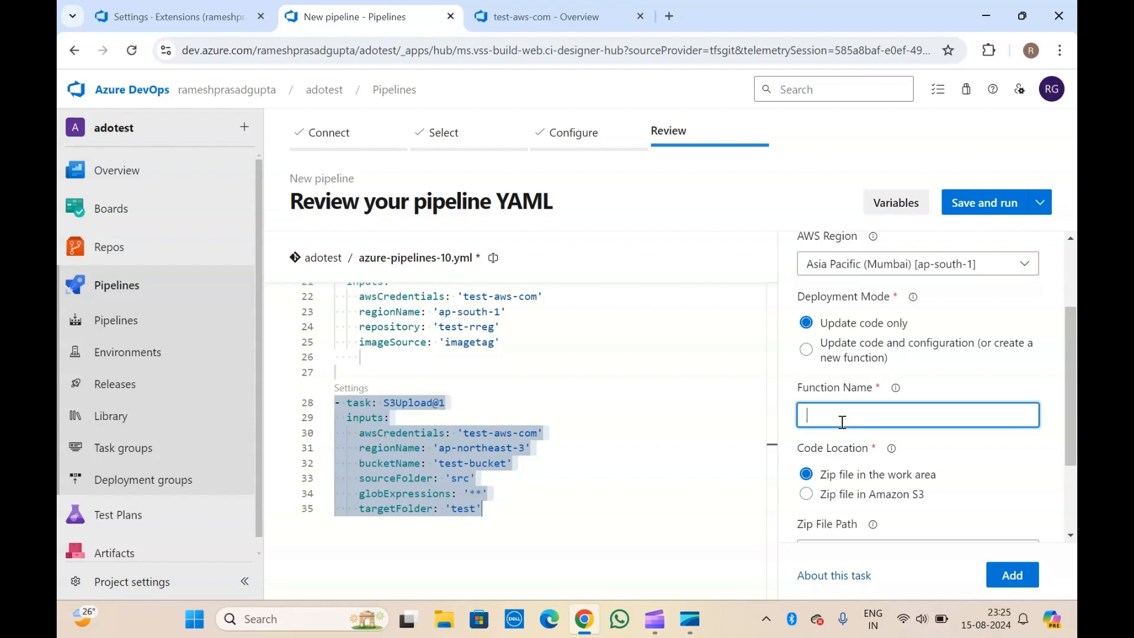
type("aws-01")
scroll(842, 421, "down", 2)
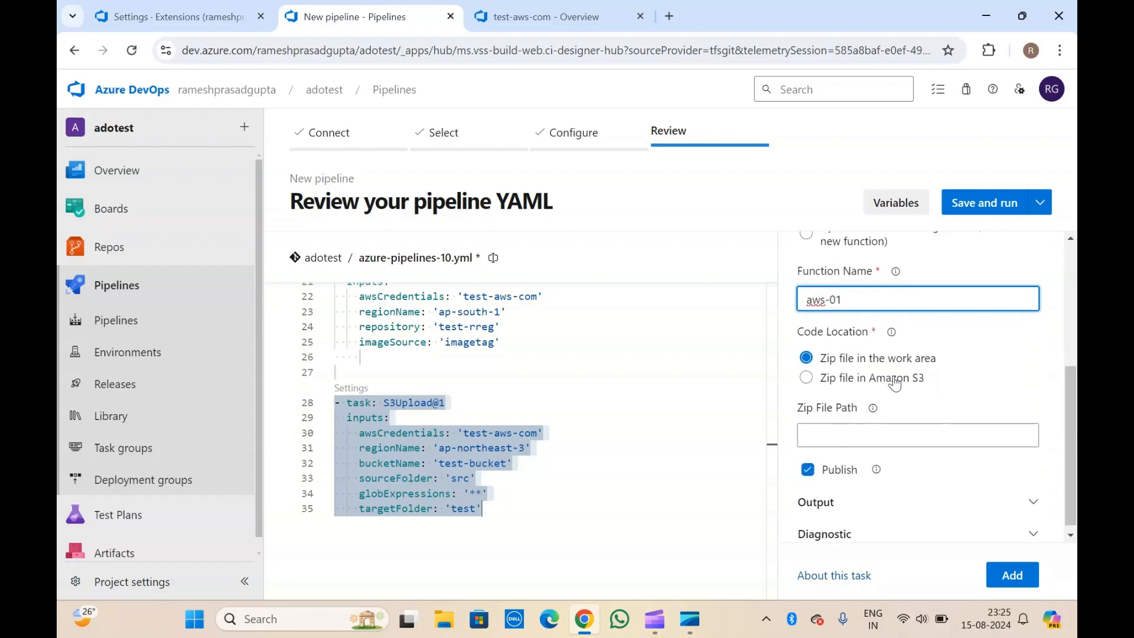
left_click(837, 336)
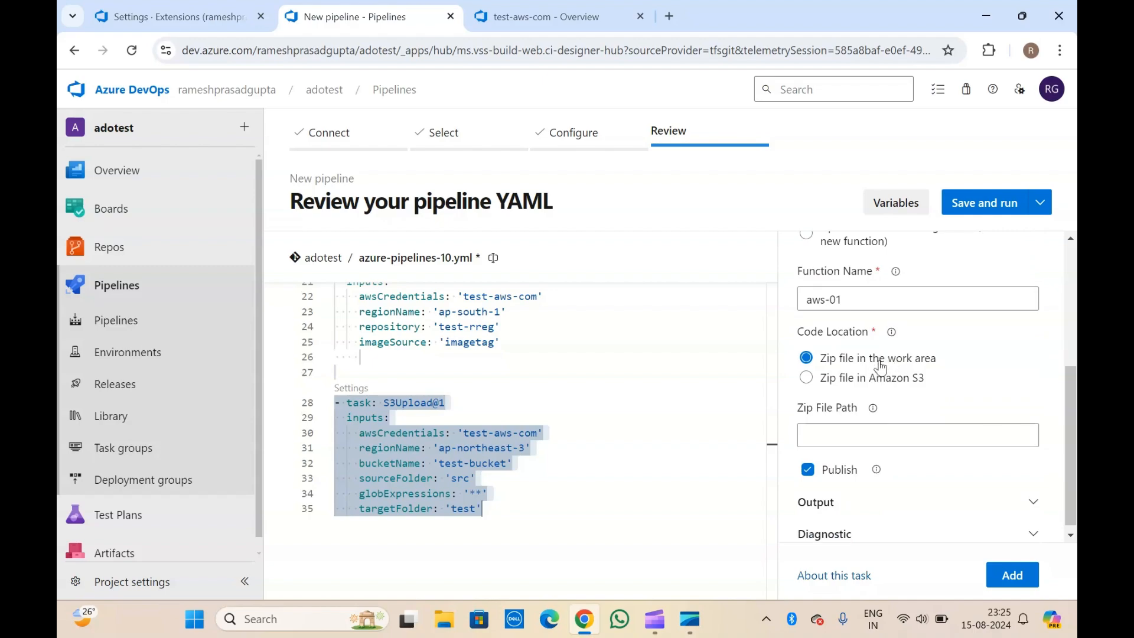
Keep the code zip in the work area with file path /.zip.
left_click(894, 385)
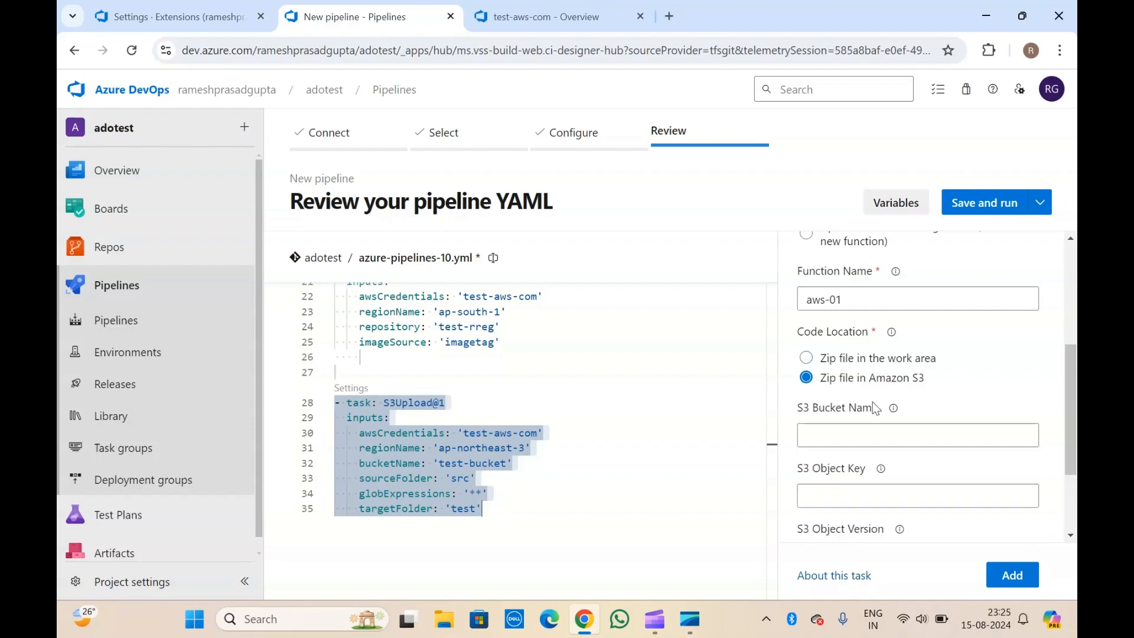
scroll(853, 423, "down", 2)
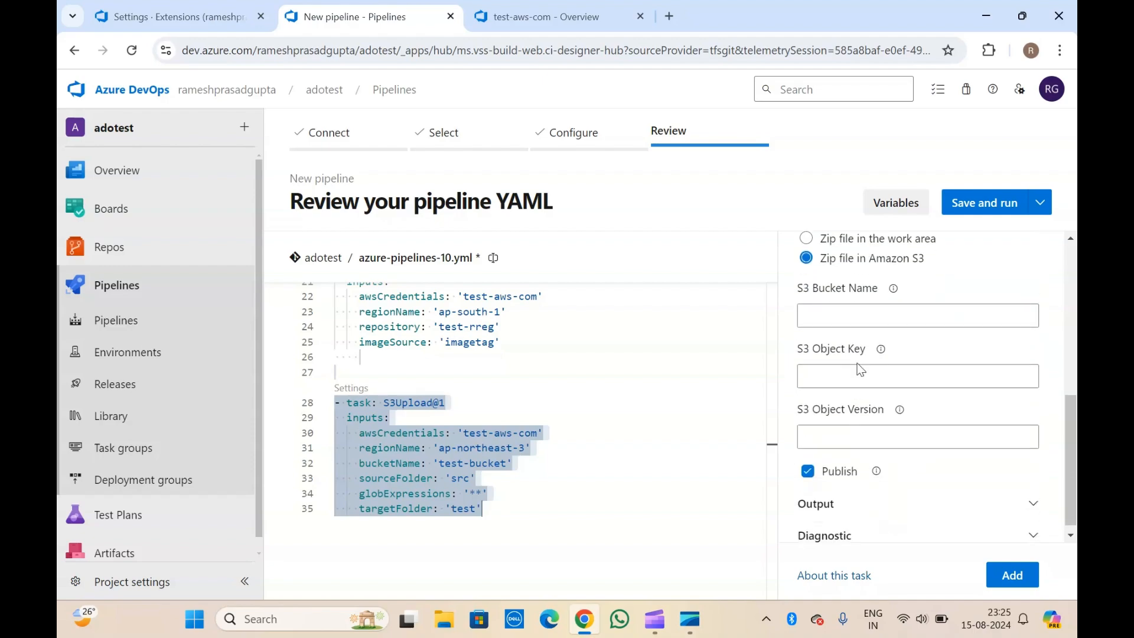
scroll(852, 377, "down", 1)
scroll(852, 376, "up", 5)
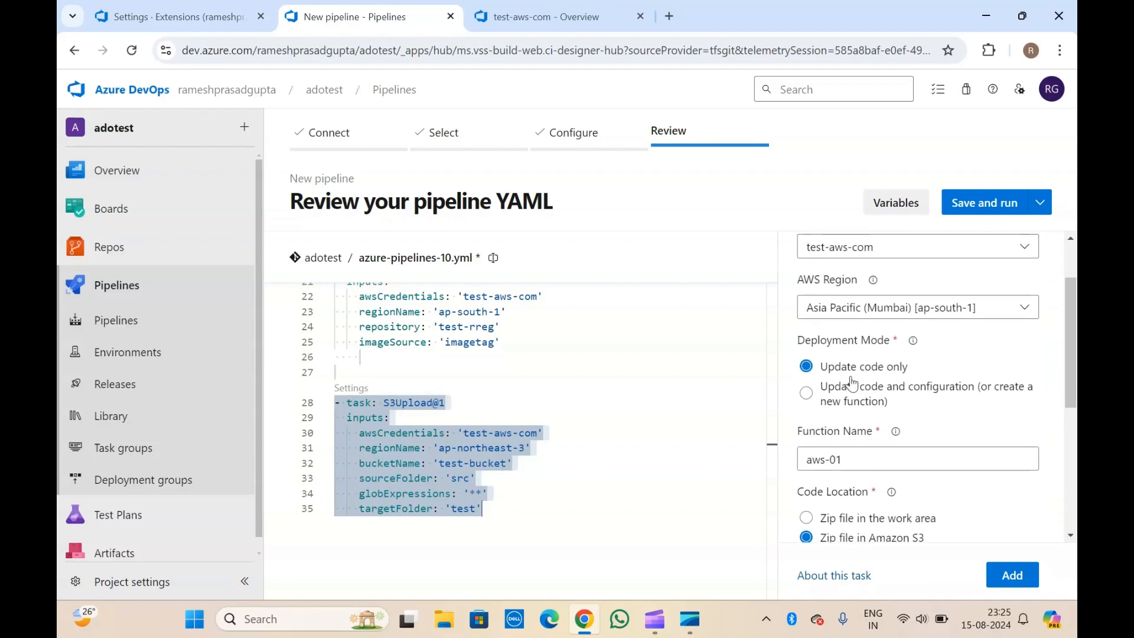
scroll(853, 384, "down", 2)
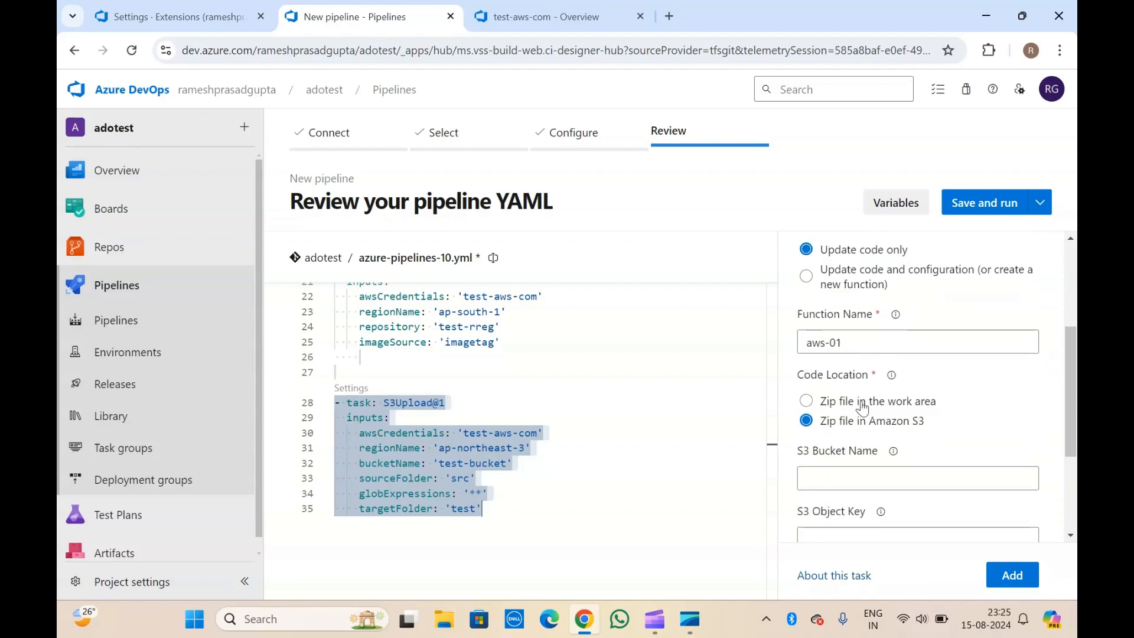
left_click(862, 407)
scroll(862, 407, "down", 1)
left_click(843, 431)
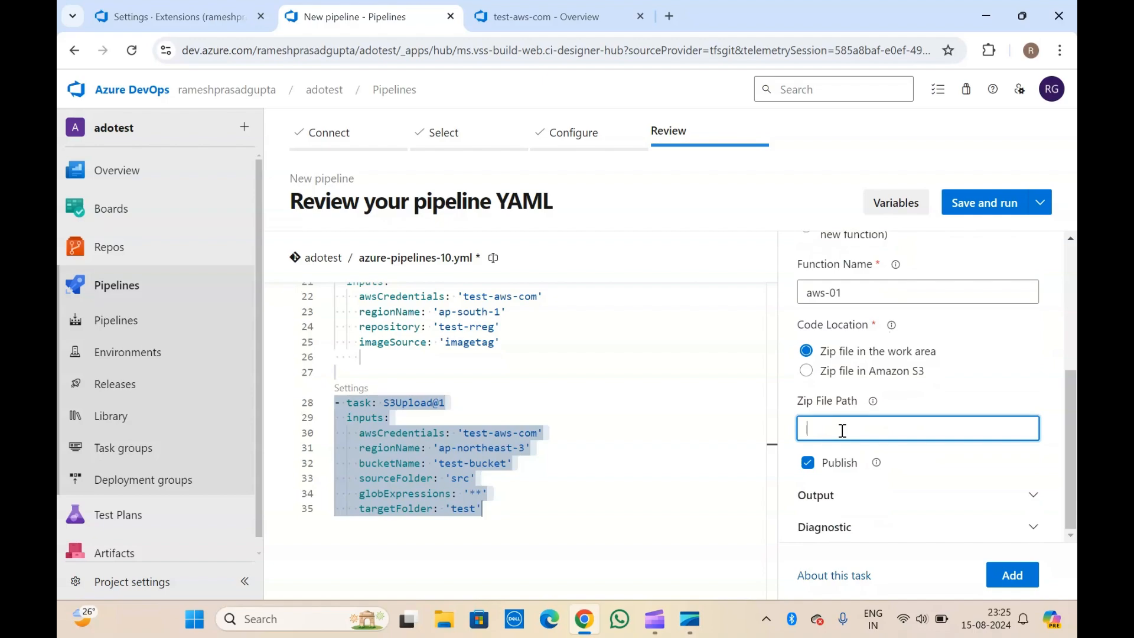
type("/.zip")
Review the output and diagnostic settings and add blank lines after the S3 upload task.
left_click(841, 494)
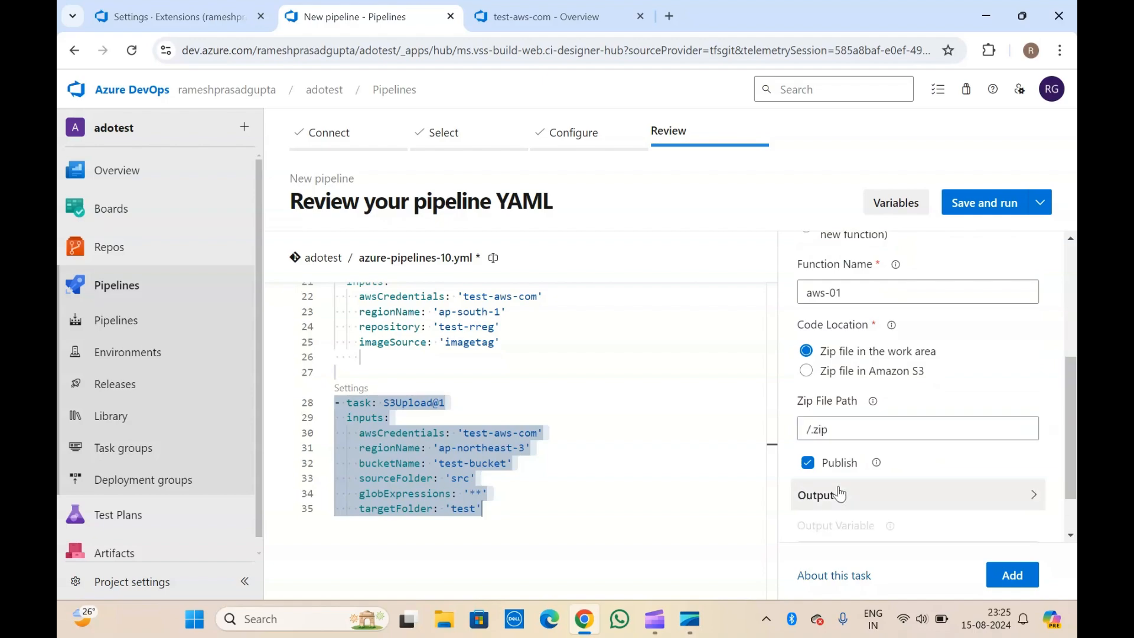
left_click(833, 525)
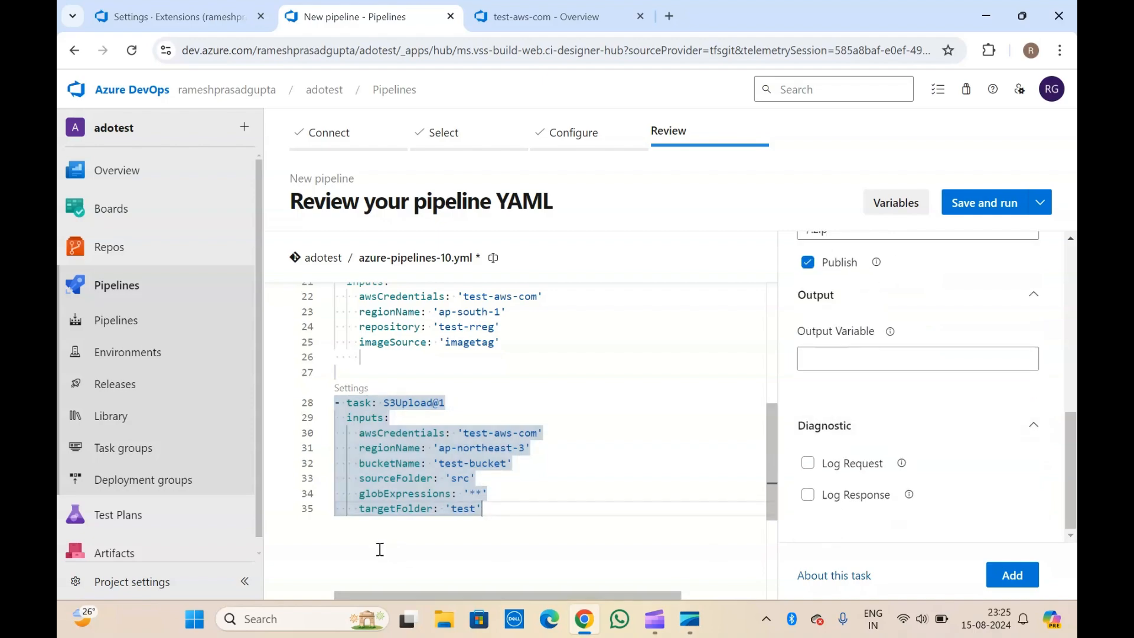
key("Return")
key("Return")
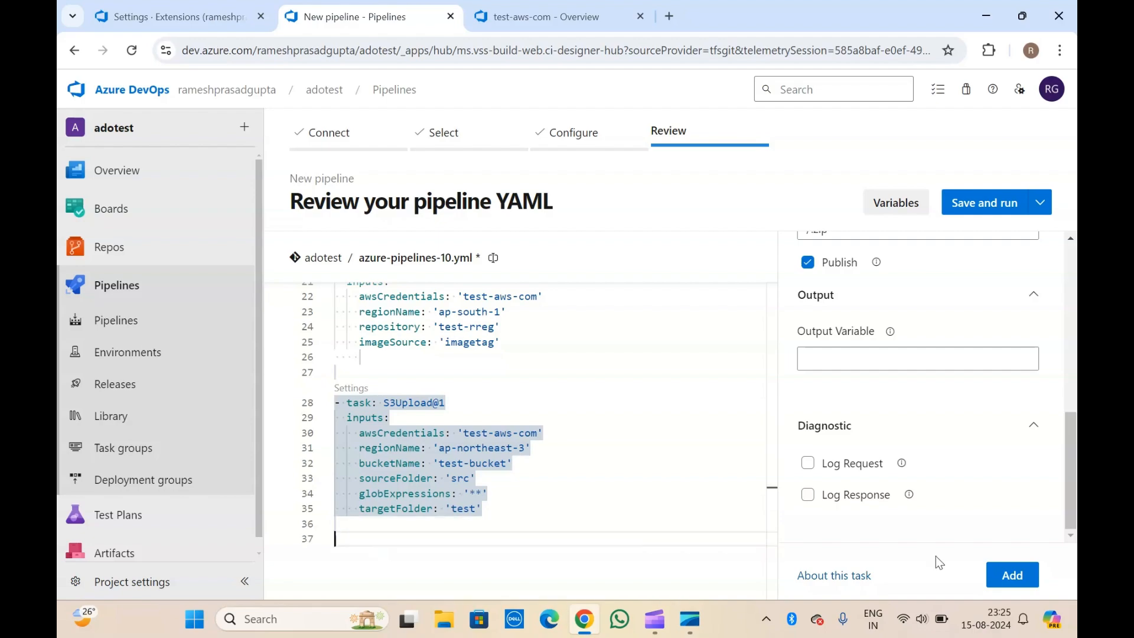
Add the LambdaDeployFunction@1 task to the YAML and check the inserted block.
left_click(1008, 575)
scroll(491, 437, "down", 3)
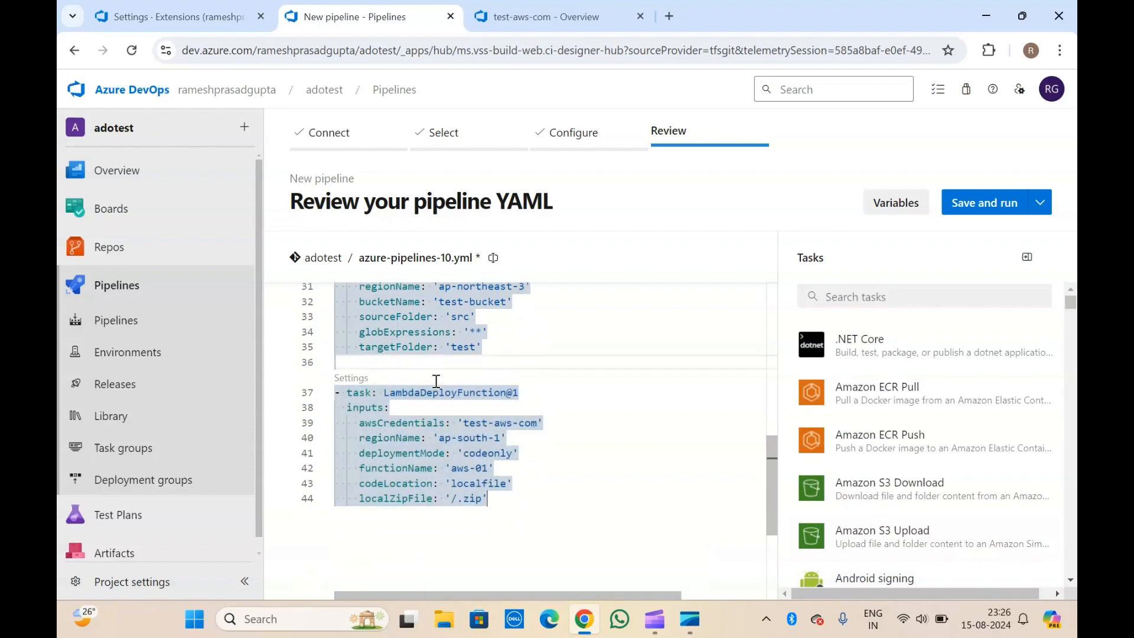
left_click(522, 507)
left_click_drag(522, 506, 307, 390)
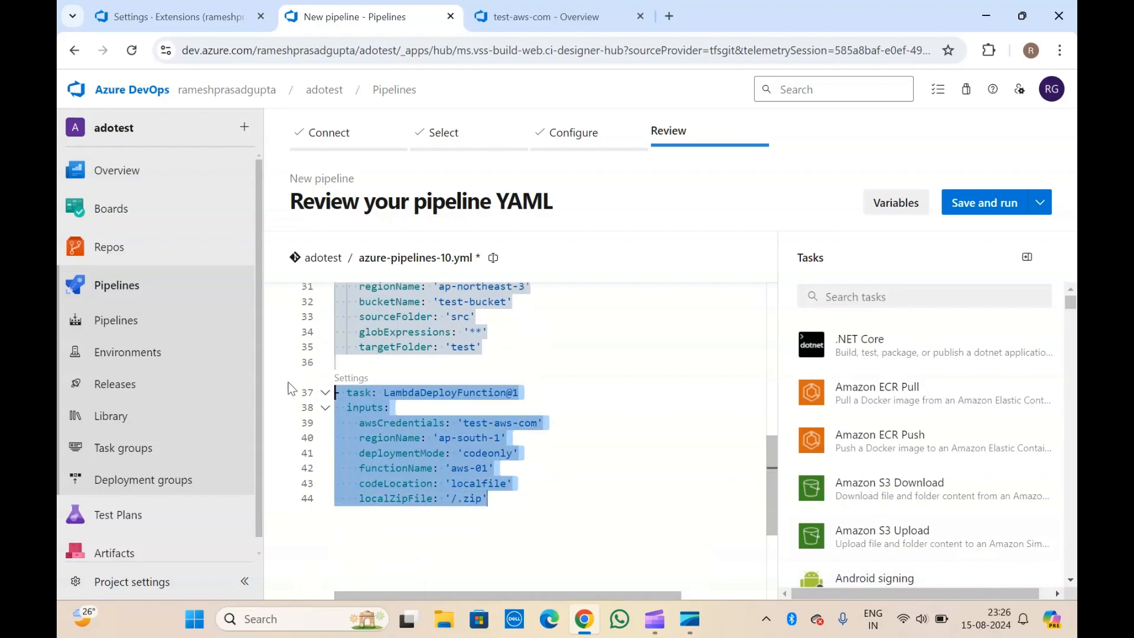
left_click(488, 365)
scroll(488, 365, "up", 8)
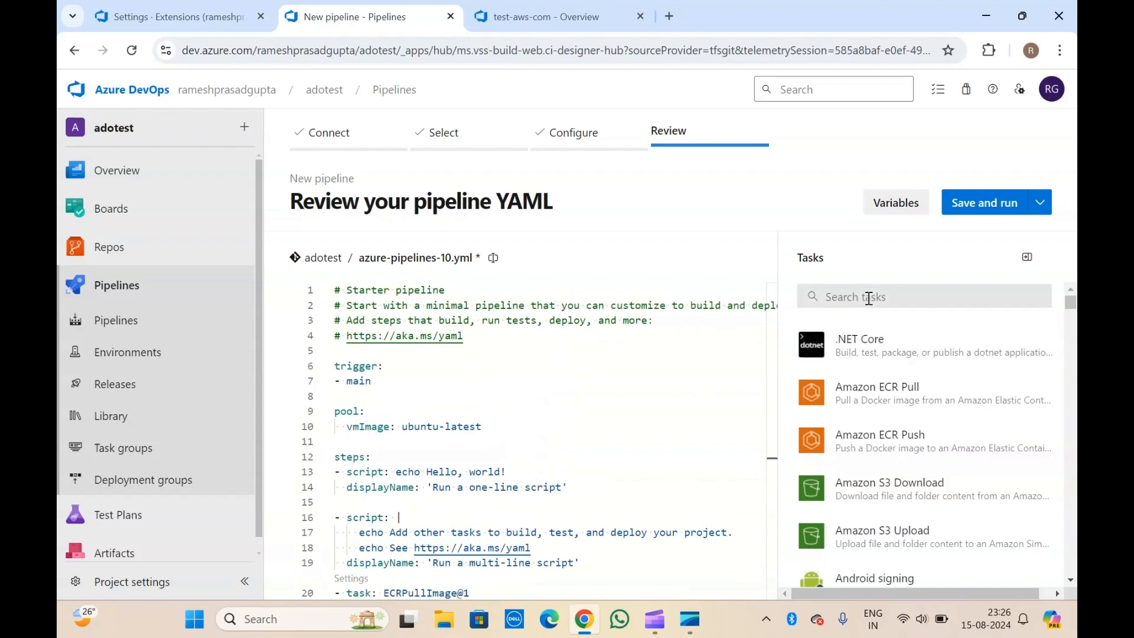
Return the catalogue to its full list and place the cursor on empty line 11.
left_click(869, 297)
left_click(465, 368)
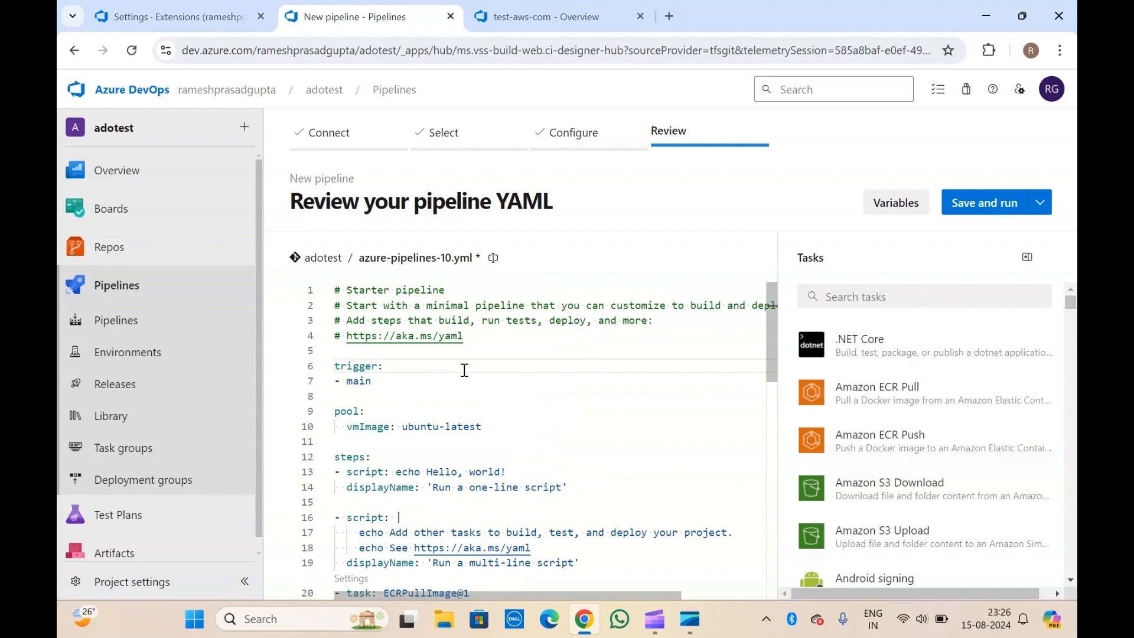
left_click(350, 394)
scroll(351, 393, "down", 2)
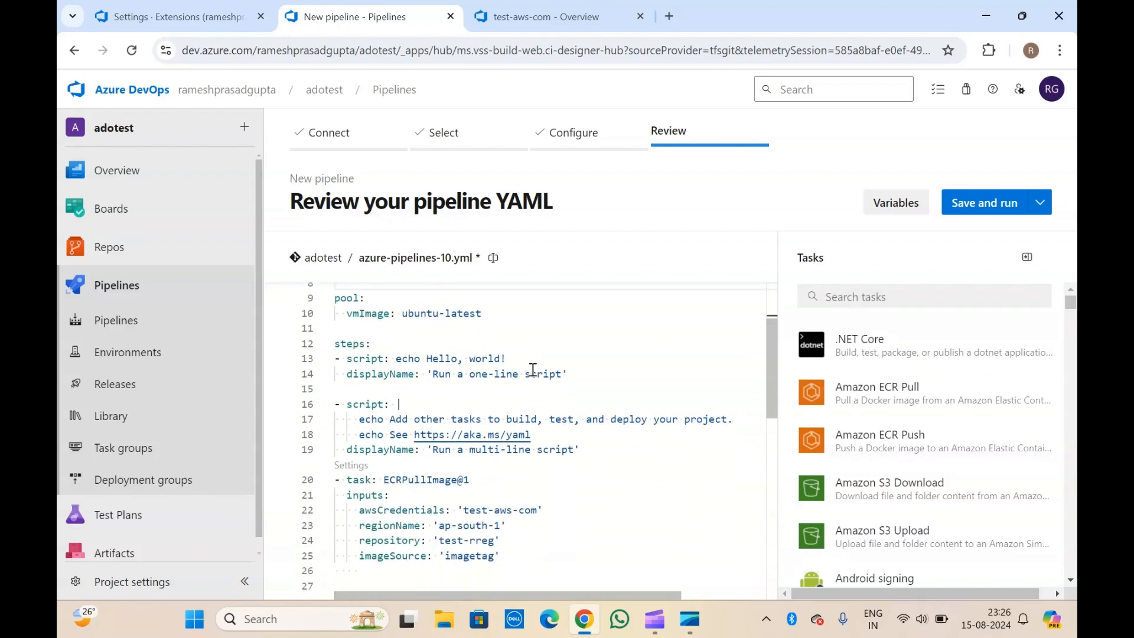
left_click(418, 332)
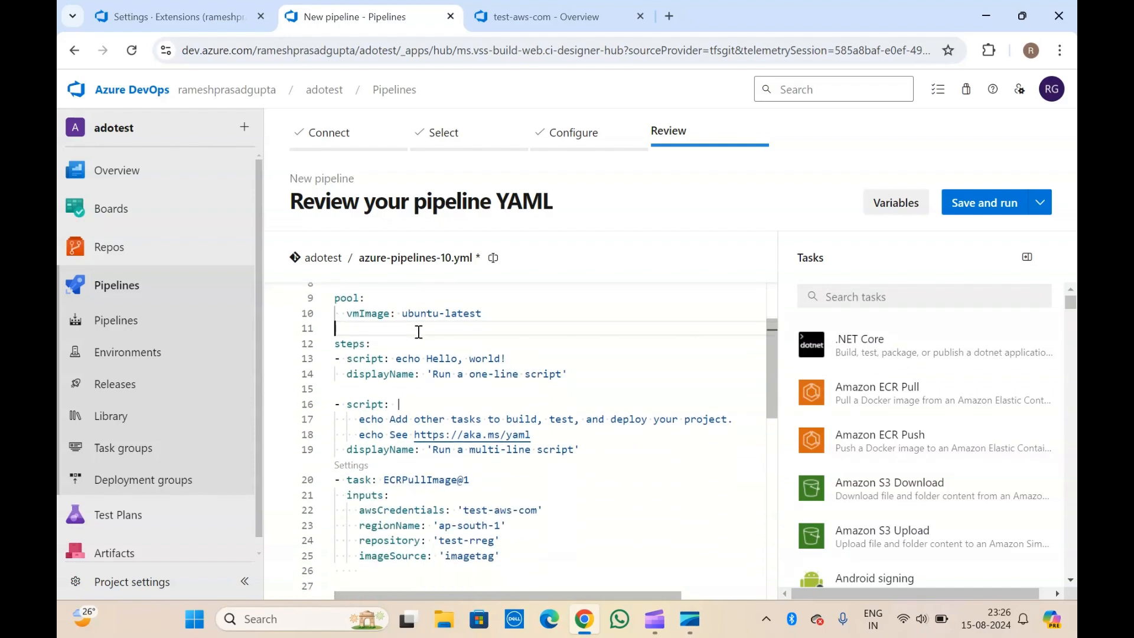
scroll(863, 469, "down", 8)
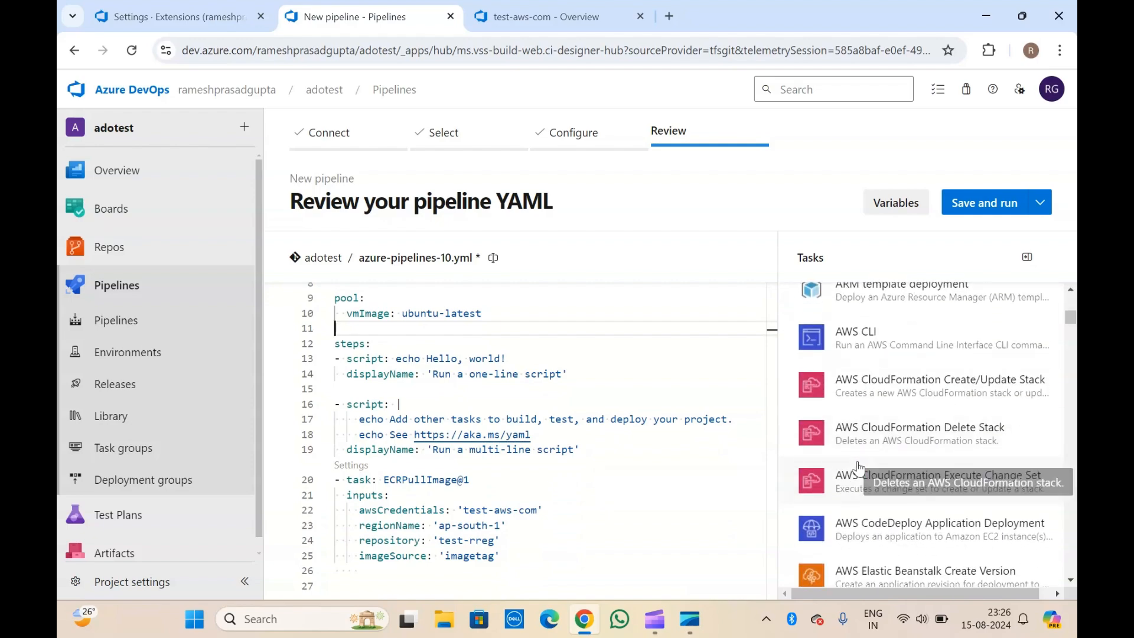
left_click(399, 376)
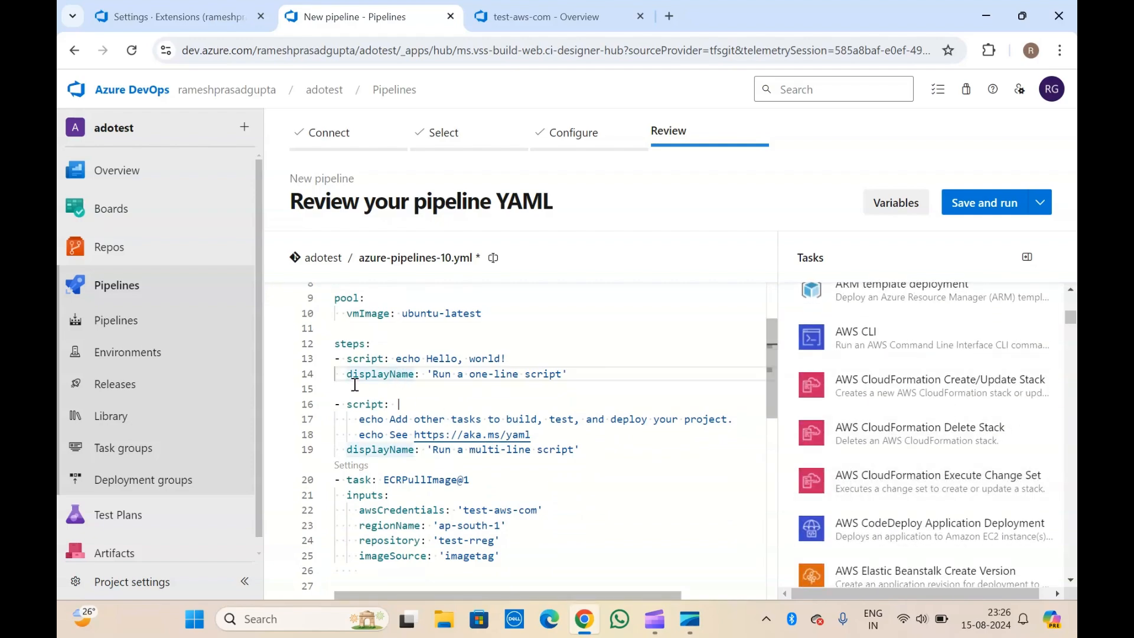
left_click(362, 323)
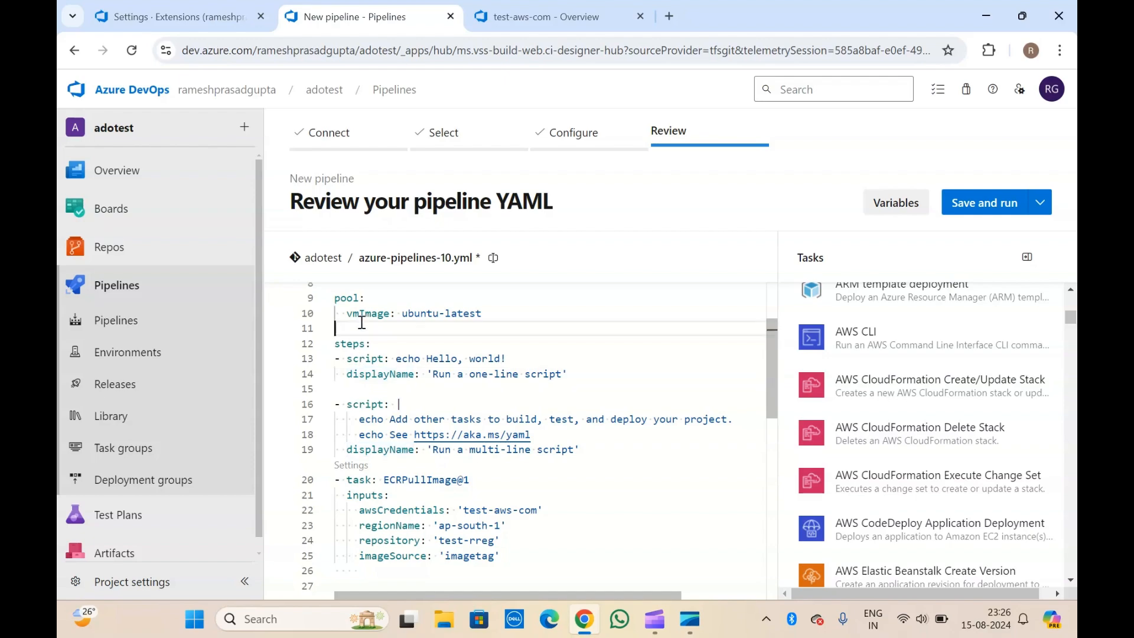